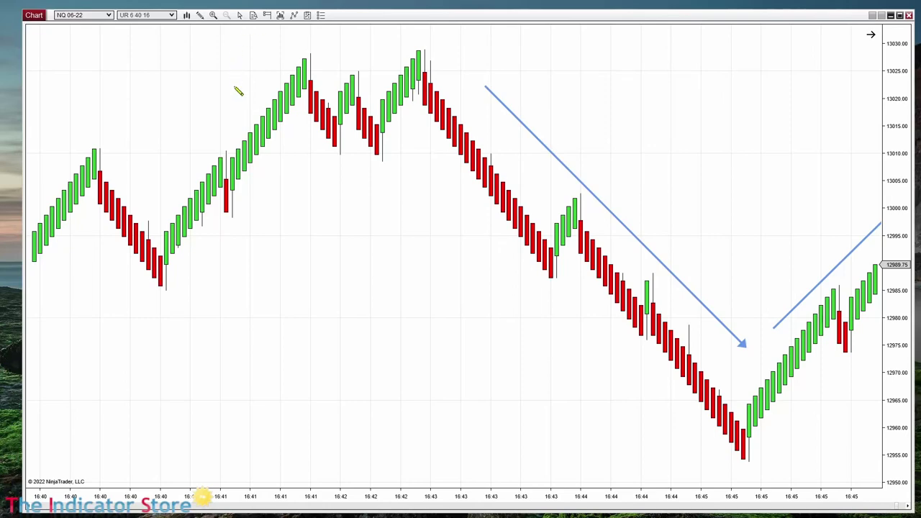
Draw a horizontal arrow line from the rising leg across the double peak of the price bars.
{"action": "left_click", "coordinate": [233, 86]}
{"action": "left_click", "coordinate": [451, 84]}
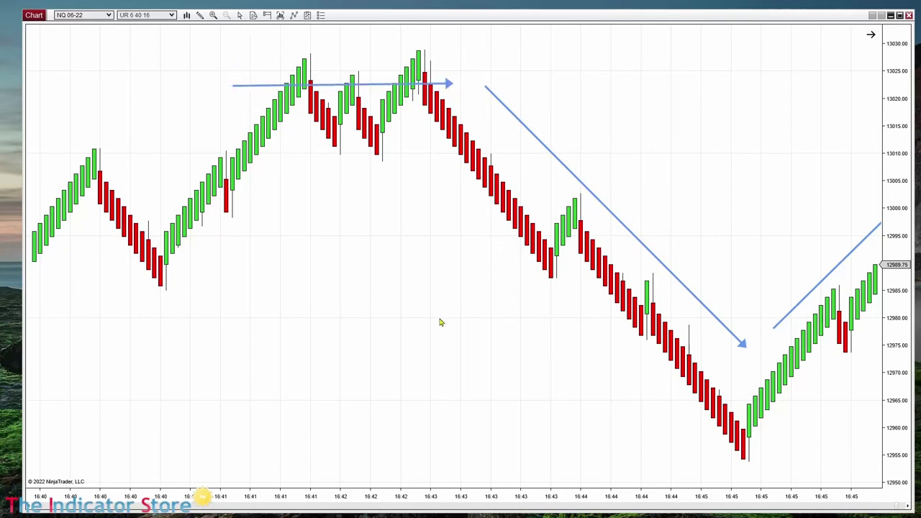
{"action": "left_click_drag", "start_coordinate": [516, 366], "coordinate": [274, 352]}
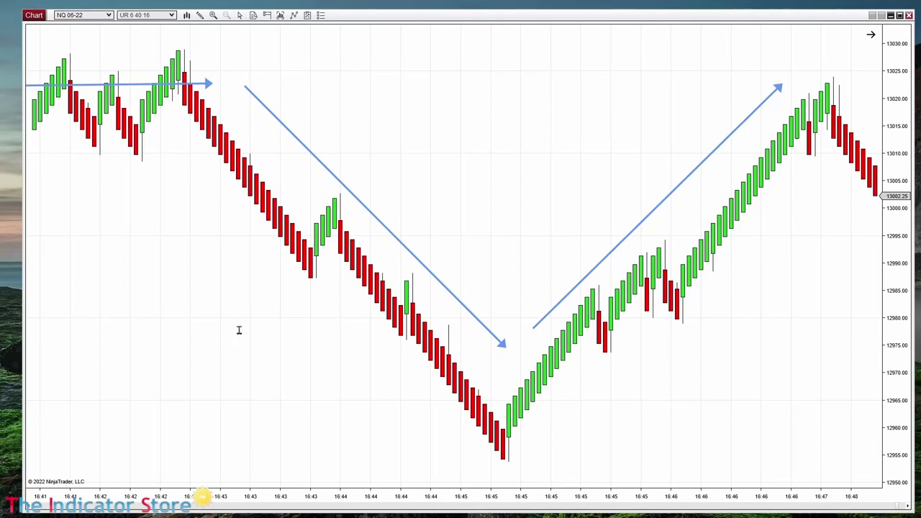
Place a text label reading "LinReg" on the empty area of the chart below the price bars.
{"action": "left_click", "coordinate": [106, 286]}
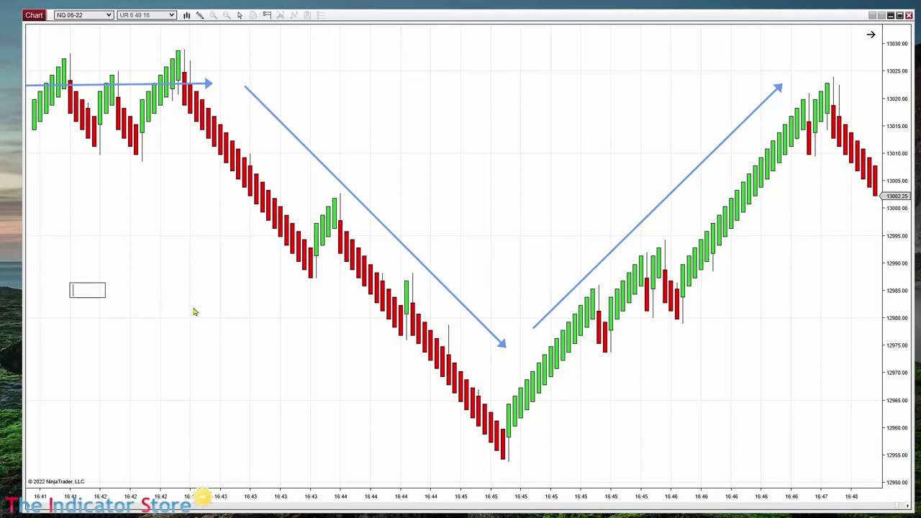
{"action": "type", "text": "LinReg"}
{"action": "left_click", "coordinate": [195, 312]}
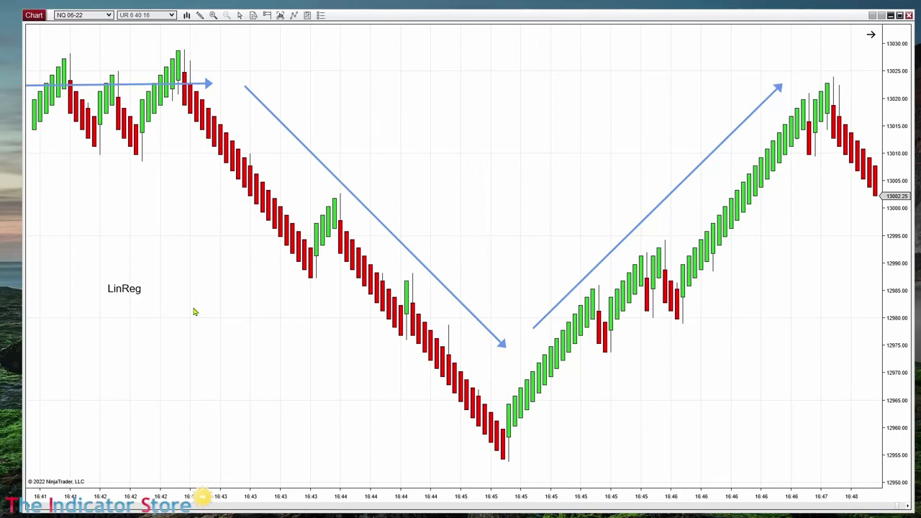
Add the lines HMA and EMA to the LinReg text label and move it slightly up and to the left.
{"action": "double_click", "coordinate": [139, 295]}
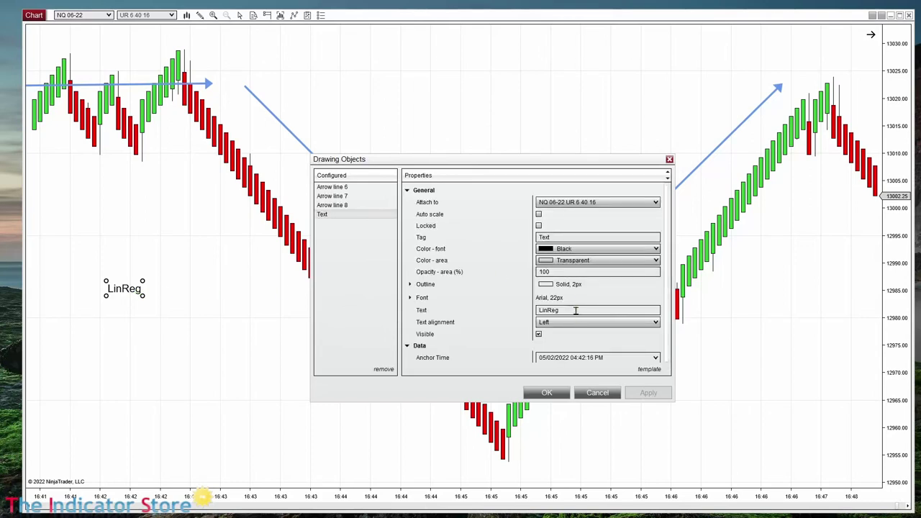
{"action": "left_click", "coordinate": [575, 311]}
{"action": "key", "text": "Return"}
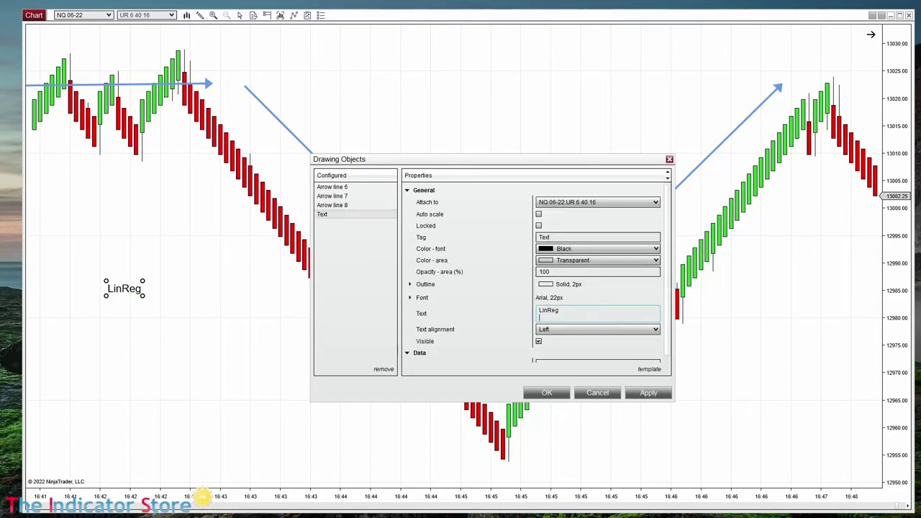
{"action": "key", "text": "Return"}
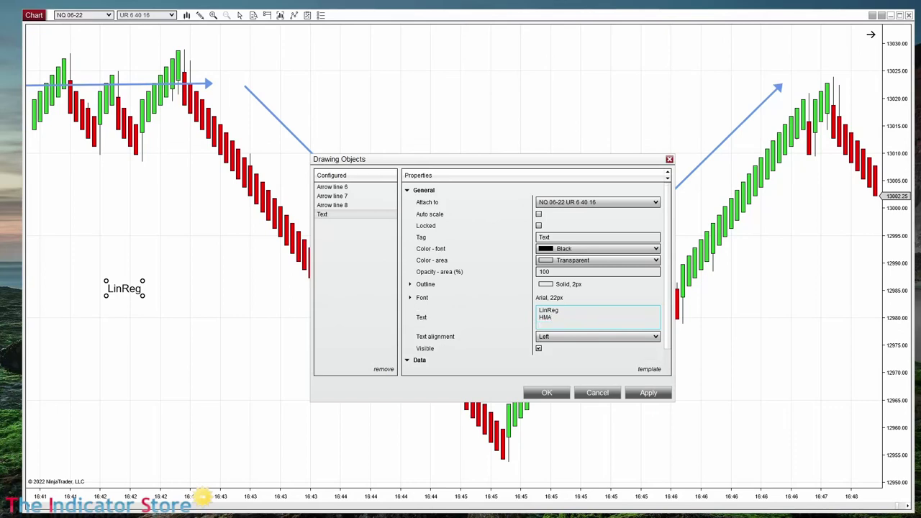
{"action": "type", "text": "EMA"}
{"action": "left_click", "coordinate": [546, 392]}
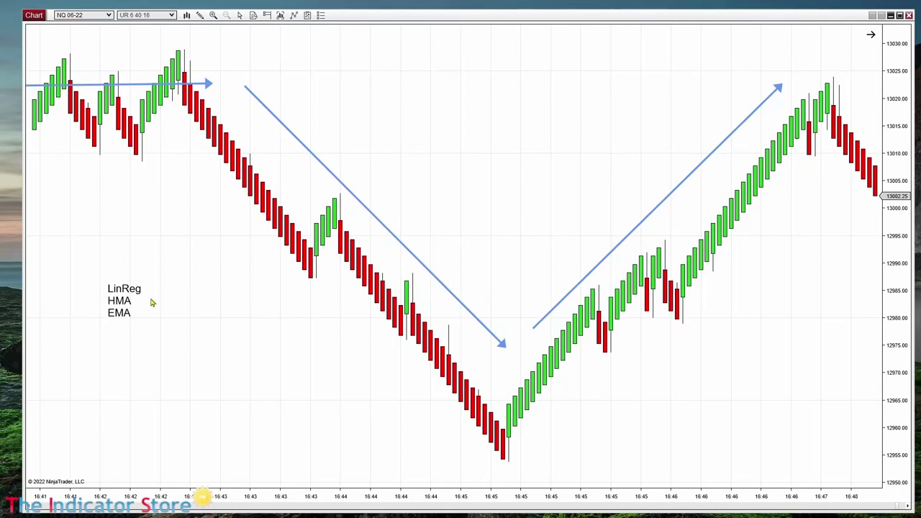
{"action": "left_click_drag", "start_coordinate": [134, 296], "coordinate": [90, 271]}
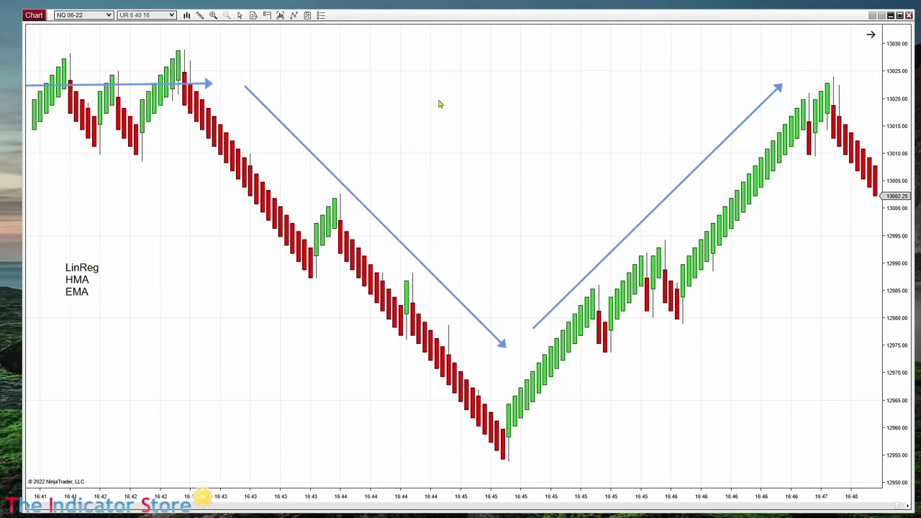
Delete all three arrow lines from the chart.
{"action": "left_click", "coordinate": [121, 83]}
{"action": "key", "text": "Delete"}
{"action": "left_click", "coordinate": [303, 150]}
{"action": "key", "text": "Delete"}
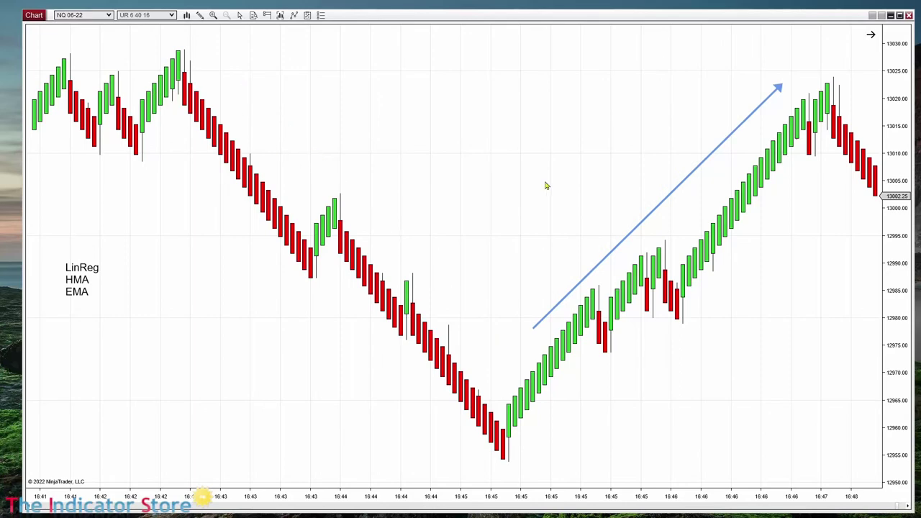
{"action": "left_click", "coordinate": [657, 213]}
{"action": "key", "text": "Delete"}
Add the Lin. reg. indicator to the NQ 06-22 chart's configured indicators.
{"action": "right_click", "coordinate": [523, 142]}
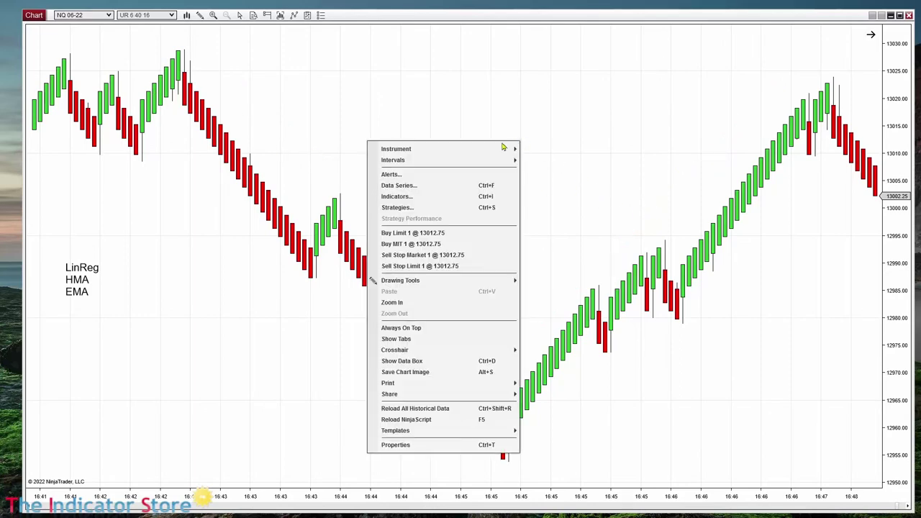
{"action": "left_click", "coordinate": [441, 86]}
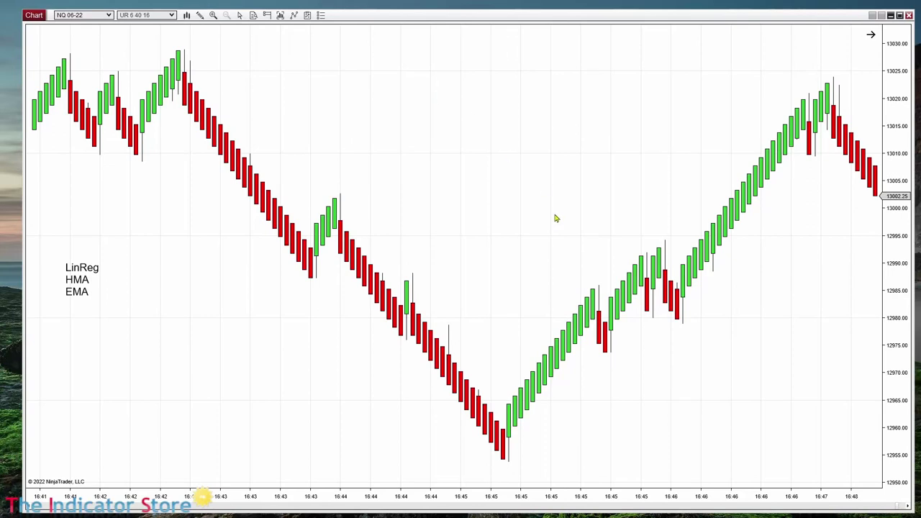
{"action": "right_click", "coordinate": [313, 94]}
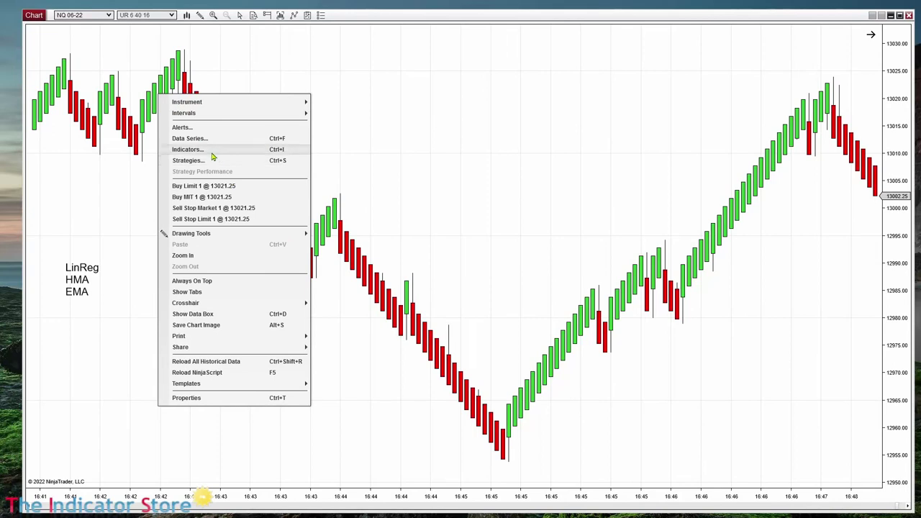
{"action": "left_click", "coordinate": [212, 151]}
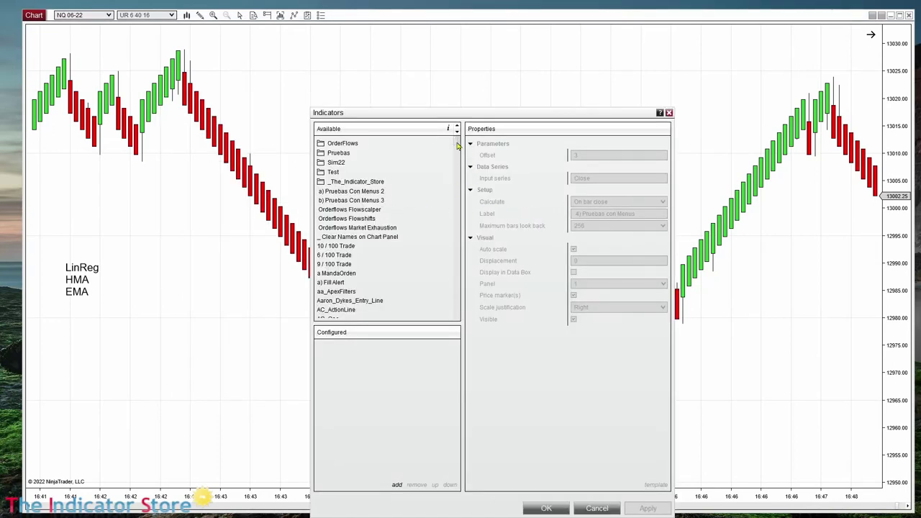
{"action": "left_click_drag", "start_coordinate": [456, 147], "coordinate": [454, 227]}
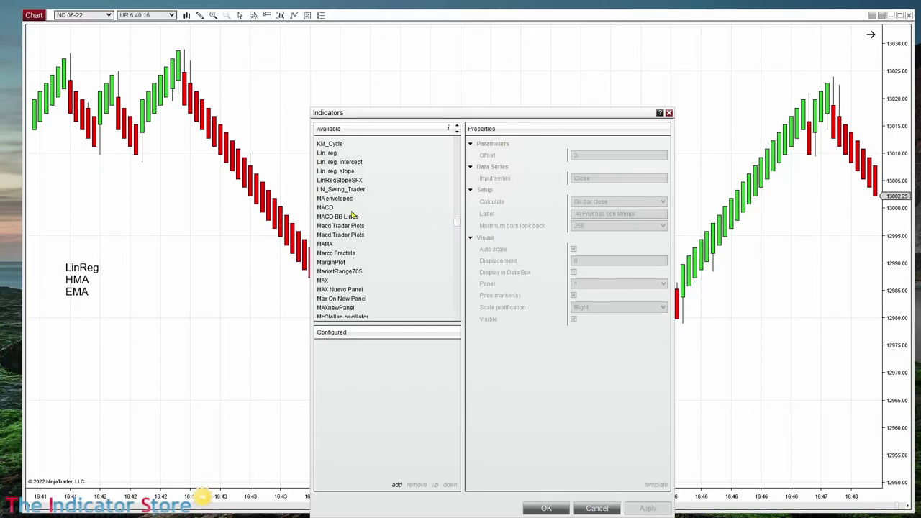
{"action": "double_click", "coordinate": [330, 154]}
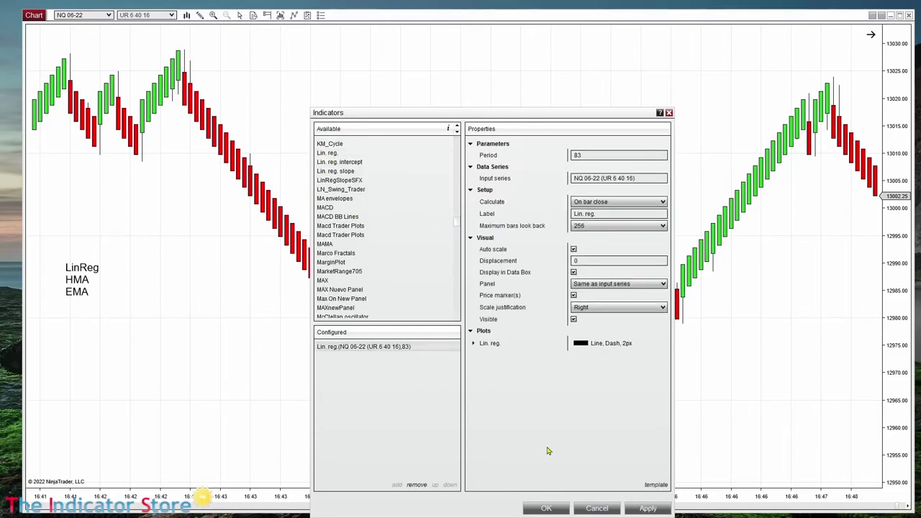
Set the Lin. reg. plot's dash style to Solid and apply the indicator to the chart.
{"action": "left_click", "coordinate": [473, 344]}
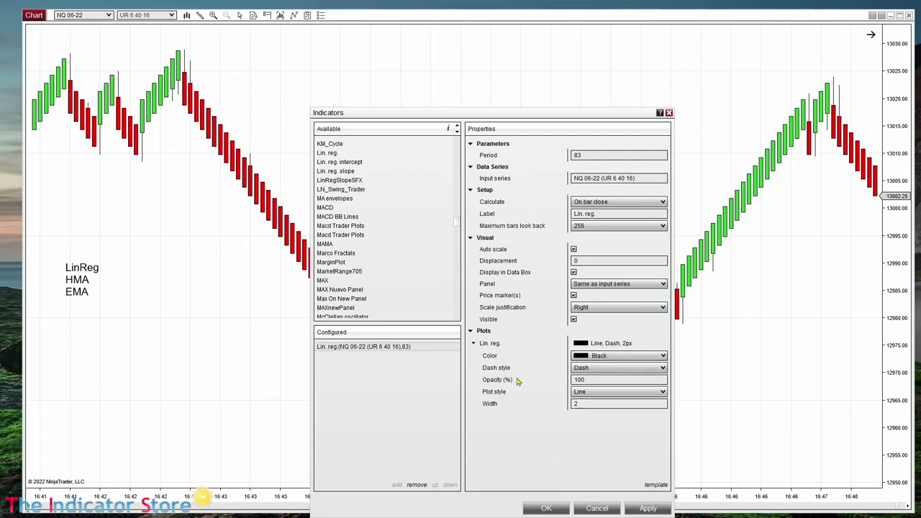
{"action": "left_click", "coordinate": [603, 372]}
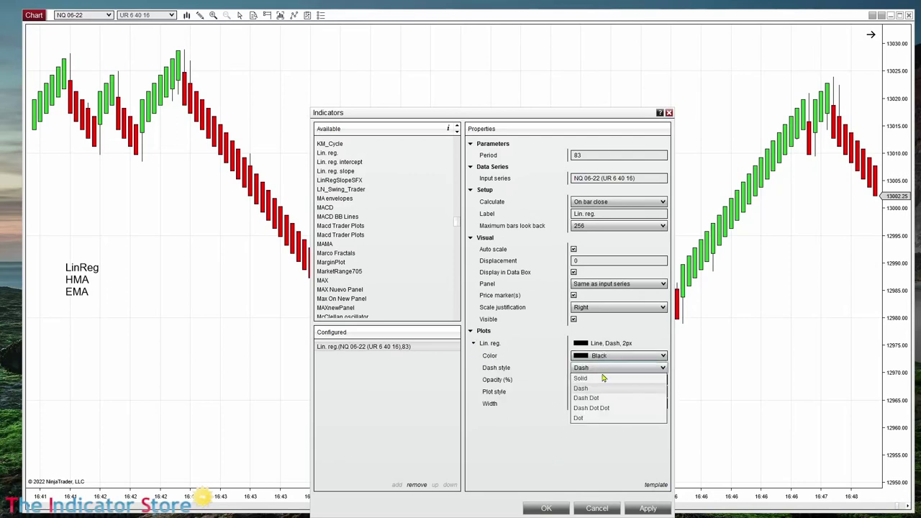
{"action": "left_click", "coordinate": [589, 381]}
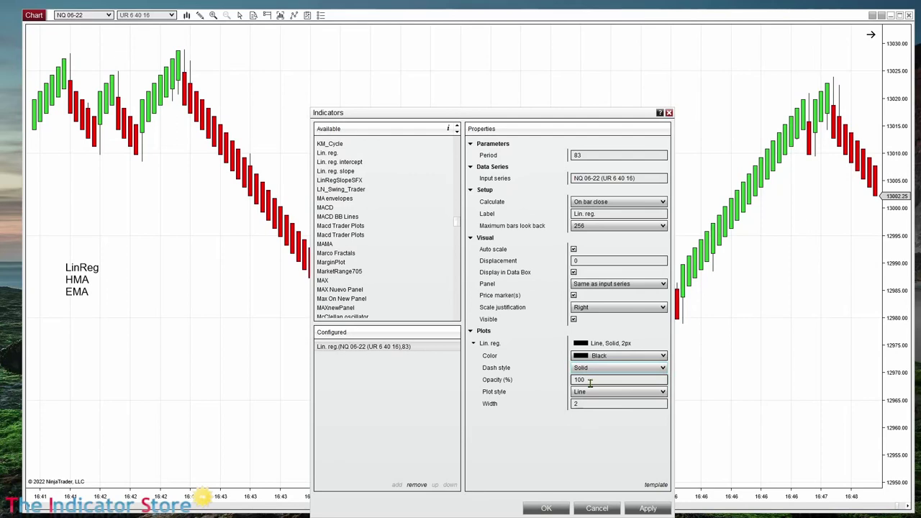
{"action": "left_click", "coordinate": [548, 508]}
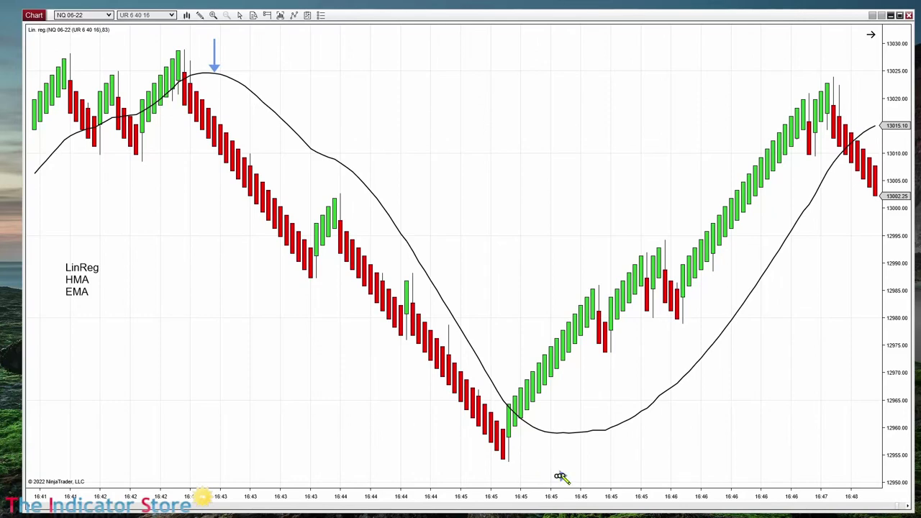
Draw an upward arrow at the regression line's trough near 16:45 and examine how the line tracks the bars that follow.
{"action": "mouse_move", "coordinate": [557, 476]}
{"action": "left_mouse_down"}
{"action": "mouse_move", "coordinate": [551, 435]}
{"action": "mouse_move", "coordinate": [569, 458]}
{"action": "left_mouse_up"}
{"action": "left_click_drag", "start_coordinate": [827, 278], "coordinate": [326, 309]}
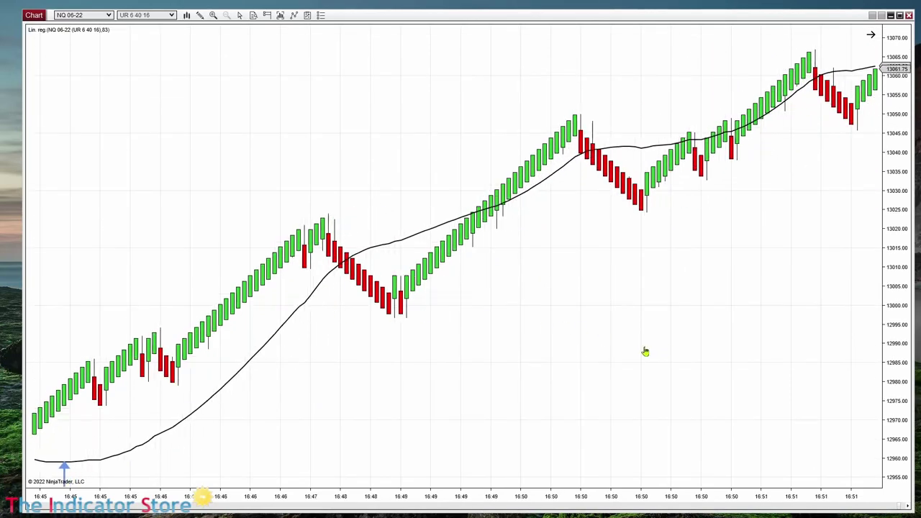
{"action": "left_click_drag", "start_coordinate": [643, 352], "coordinate": [387, 371]}
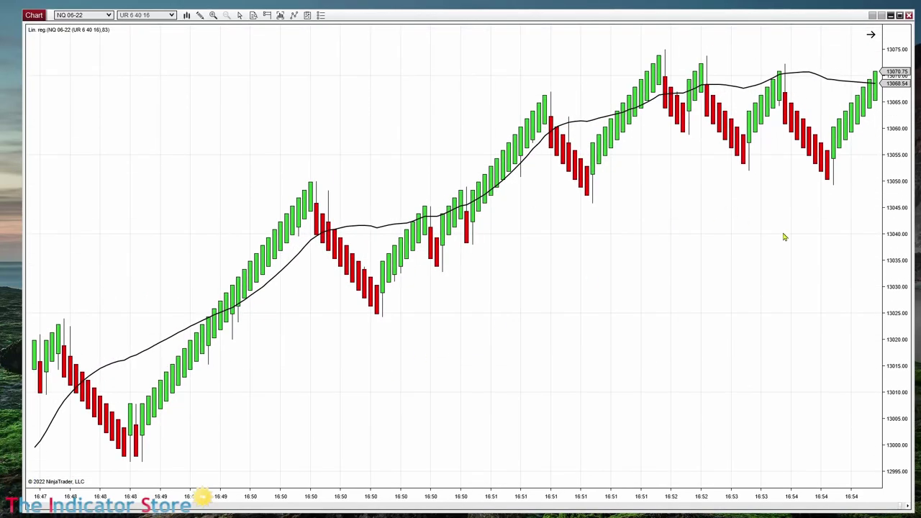
{"action": "left_click_drag", "start_coordinate": [813, 271], "coordinate": [708, 276]}
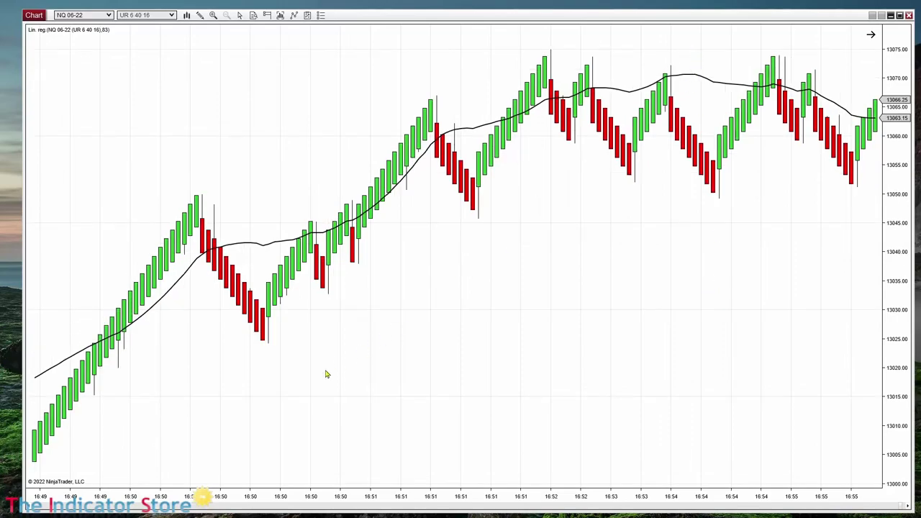
{"action": "scroll", "coordinate": [325, 374], "scroll_direction": "up", "scroll_amount": 10}
{"action": "scroll", "coordinate": [493, 303], "scroll_direction": "up", "scroll_amount": 6}
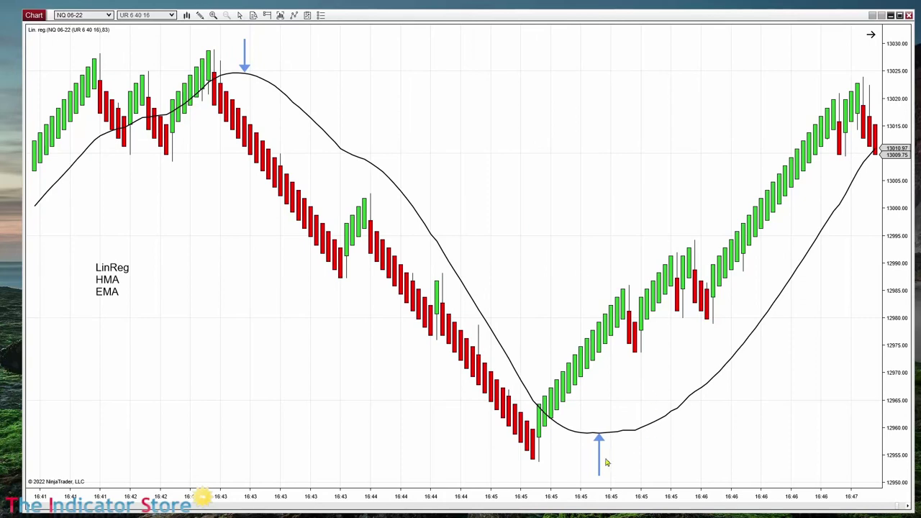
Draw a short upward arrow beneath the price low near 16:45, before the regression line's trough.
{"action": "left_click", "coordinate": [544, 449]}
{"action": "left_click", "coordinate": [599, 458]}
{"action": "mouse_move", "coordinate": [602, 461]}
{"action": "left_mouse_down"}
{"action": "mouse_move", "coordinate": [617, 458]}
{"action": "mouse_move", "coordinate": [583, 456]}
{"action": "mouse_move", "coordinate": [611, 454]}
{"action": "left_mouse_up"}
Draw an upward arrow beneath the regression line's upturn near 16:39.
{"action": "left_click_drag", "start_coordinate": [163, 347], "coordinate": [339, 365]}
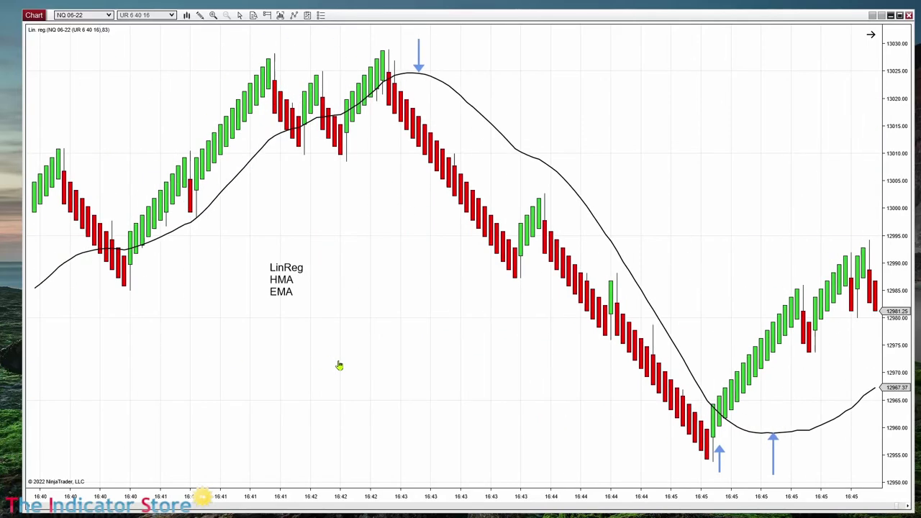
{"action": "left_click_drag", "start_coordinate": [420, 56], "coordinate": [413, 51]}
{"action": "left_click_drag", "start_coordinate": [70, 351], "coordinate": [330, 358]}
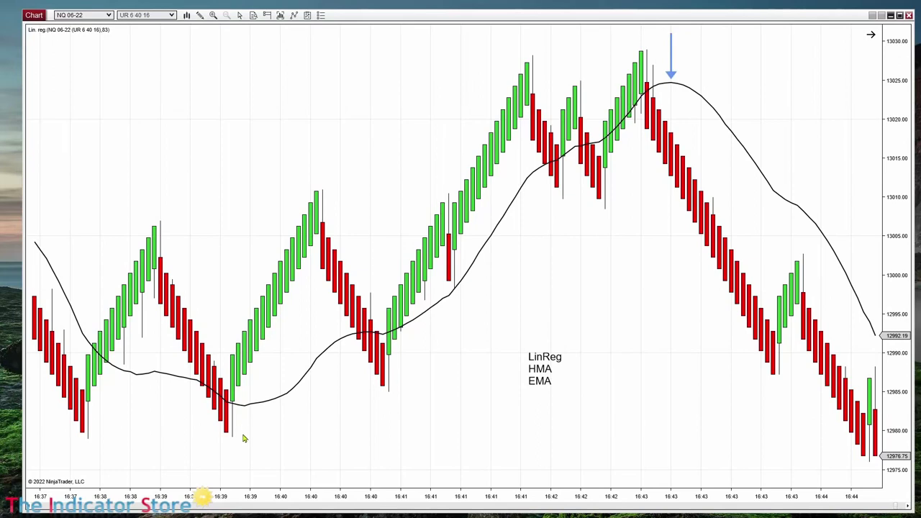
{"action": "left_click_drag", "start_coordinate": [245, 449], "coordinate": [246, 418]}
{"action": "left_click", "coordinate": [246, 418]}
Draw a short downward arrow above the price peak near 16:43, just before the regression line's top.
{"action": "left_click_drag", "start_coordinate": [640, 248], "coordinate": [396, 280]}
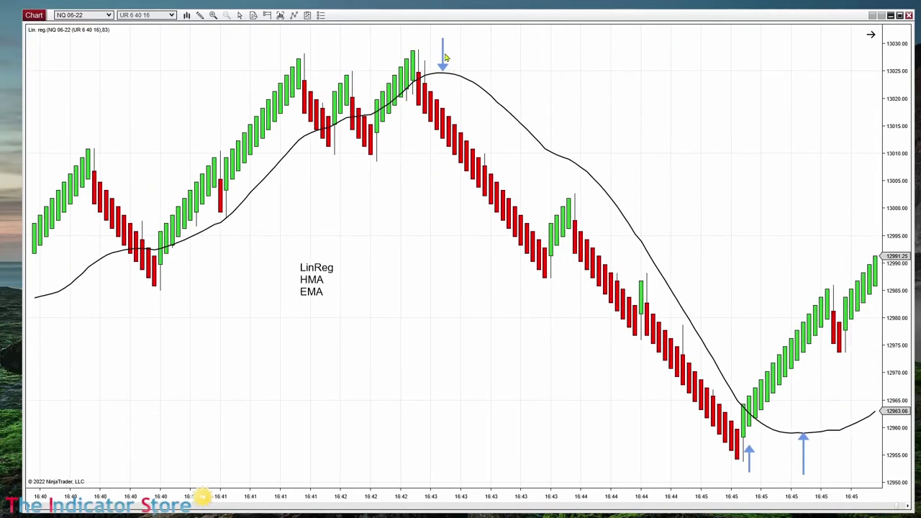
{"action": "left_click", "coordinate": [444, 54]}
{"action": "left_click", "coordinate": [418, 35]}
{"action": "left_click", "coordinate": [419, 44]}
{"action": "right_click", "coordinate": [431, 267]}
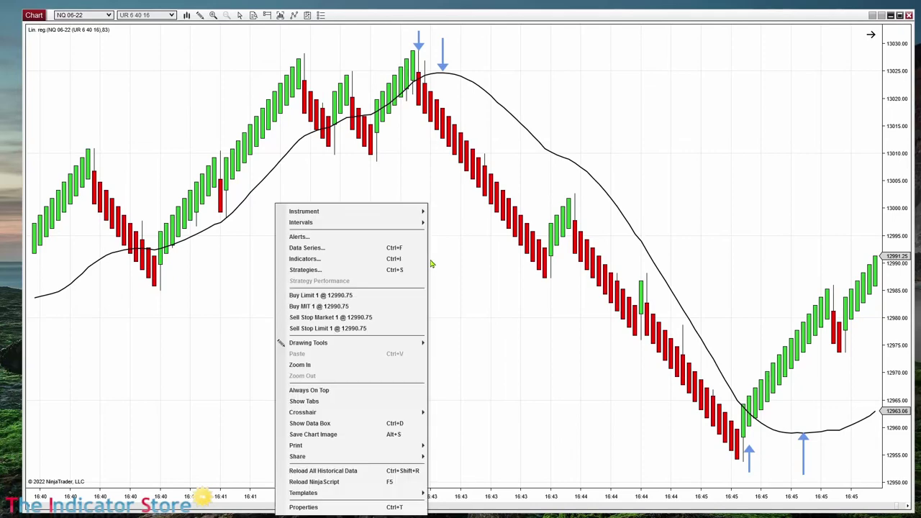
{"action": "left_click", "coordinate": [508, 294]}
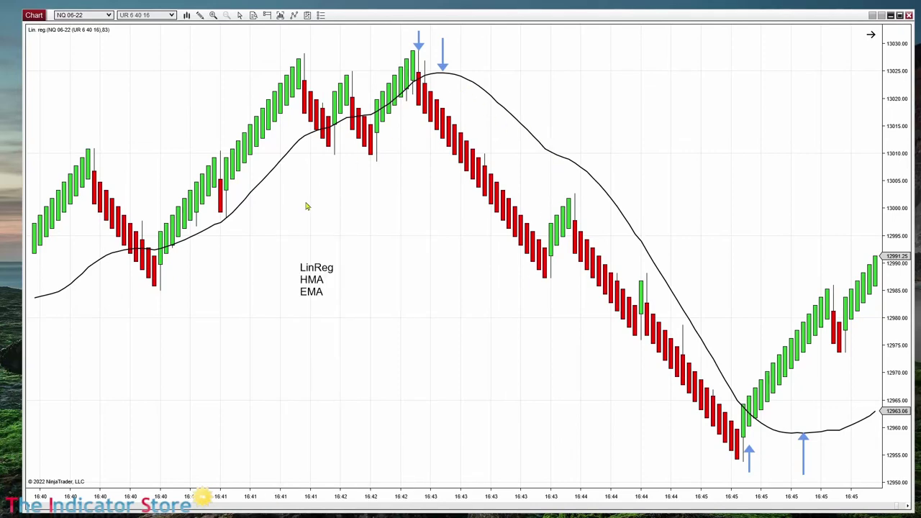
{"action": "scroll", "coordinate": [208, 341], "scroll_direction": "up", "scroll_amount": 5}
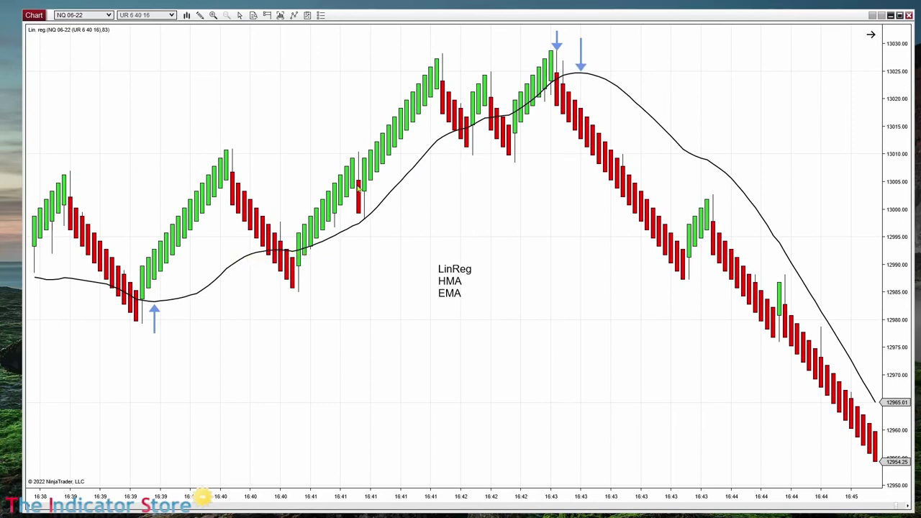
{"action": "left_click_drag", "start_coordinate": [564, 243], "coordinate": [308, 223]}
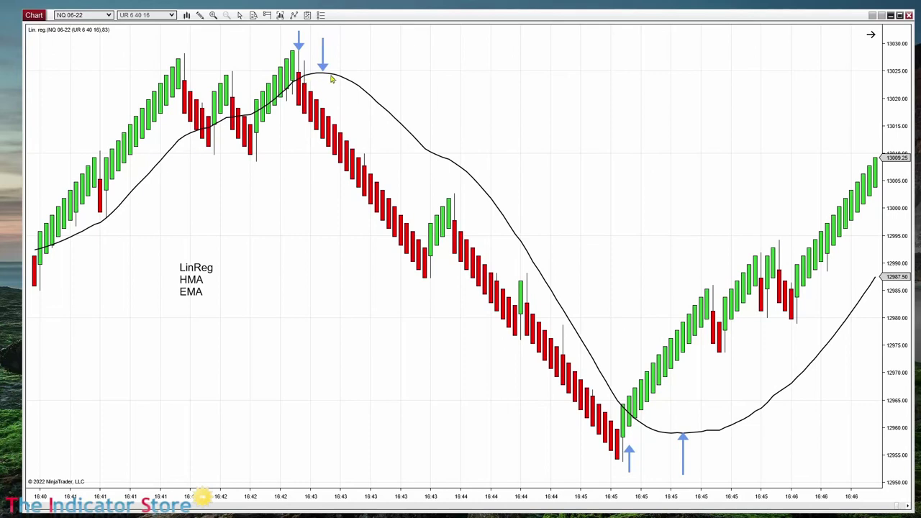
Add the Momentum indicator to the NQ 06-22 chart's configured indicators with a period of 1.
{"action": "right_click", "coordinate": [430, 90]}
{"action": "left_click", "coordinate": [360, 147]}
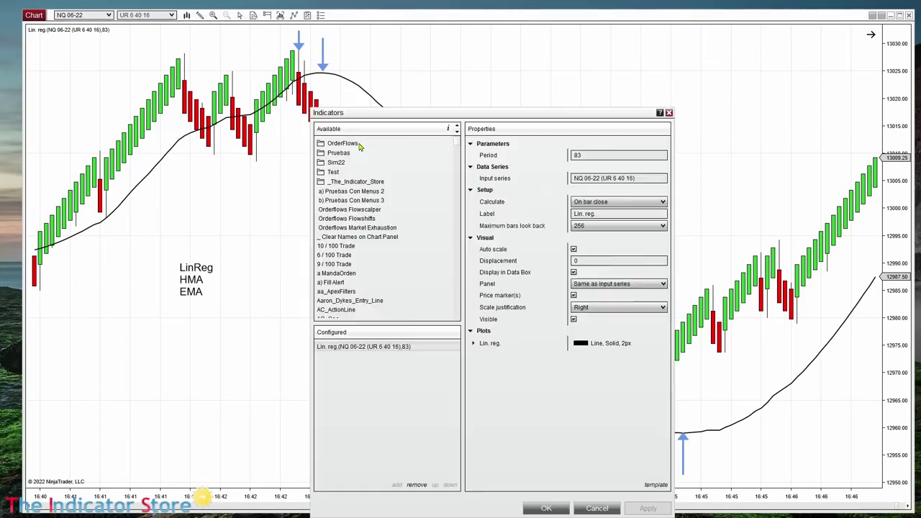
{"action": "scroll", "coordinate": [452, 238], "scroll_direction": "down", "scroll_amount": 10}
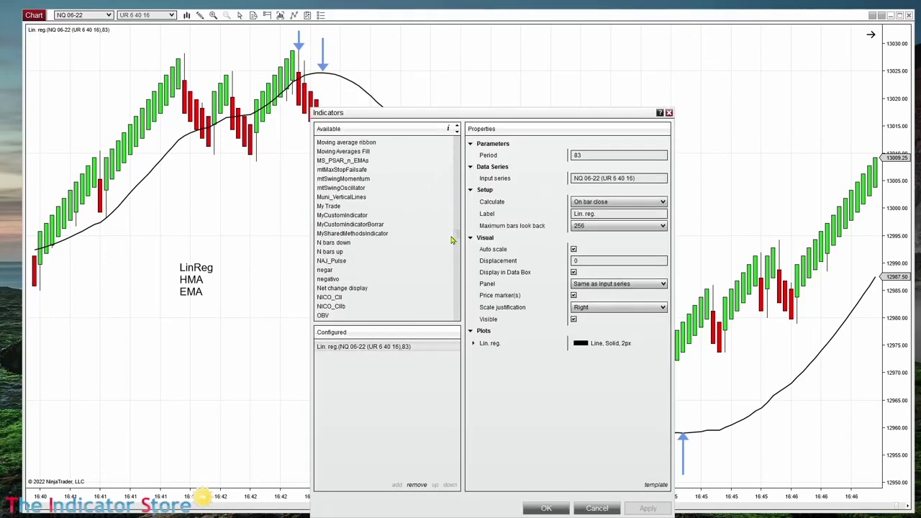
{"action": "scroll", "coordinate": [452, 239], "scroll_direction": "up", "scroll_amount": 4}
{"action": "scroll", "coordinate": [347, 233], "scroll_direction": "up", "scroll_amount": 5}
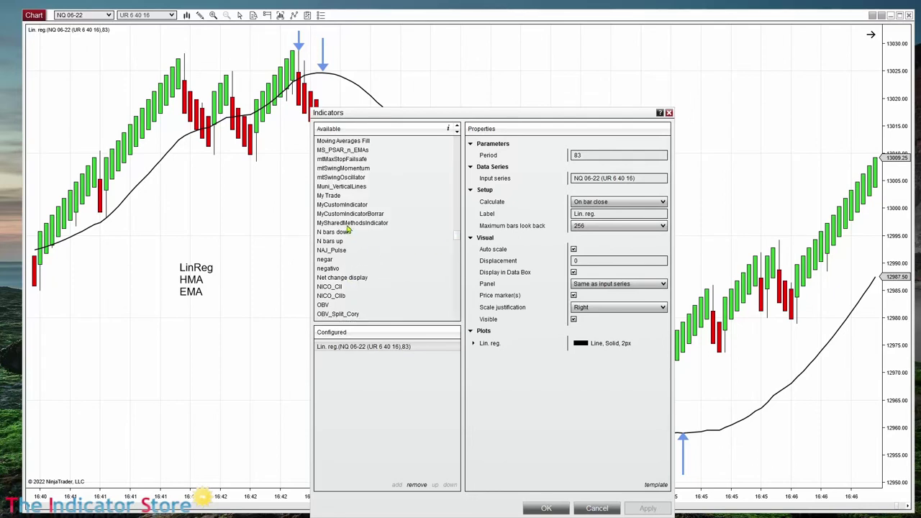
{"action": "left_click", "coordinate": [333, 187]}
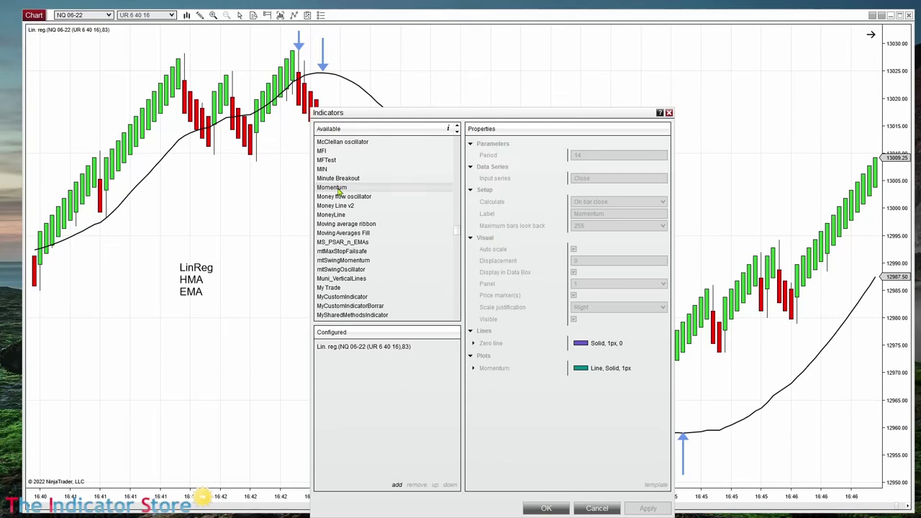
{"action": "double_click", "coordinate": [338, 189]}
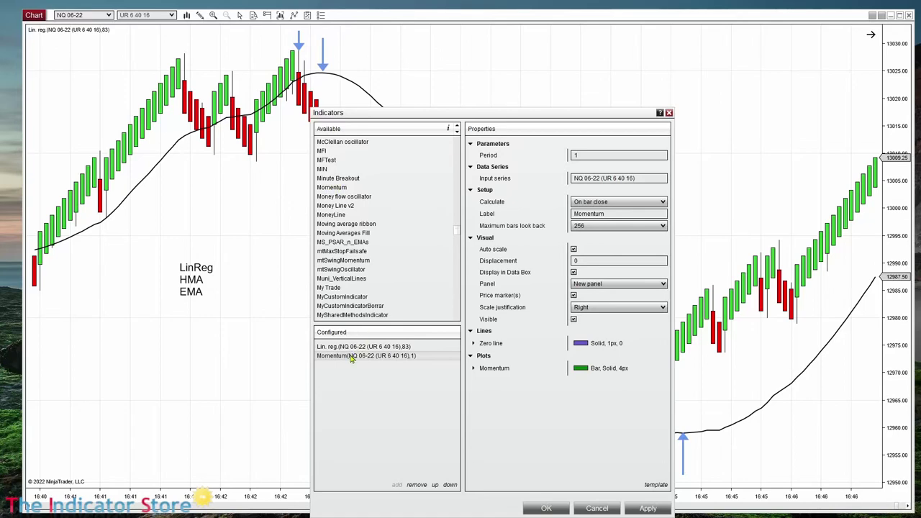
{"action": "left_click", "coordinate": [587, 155]}
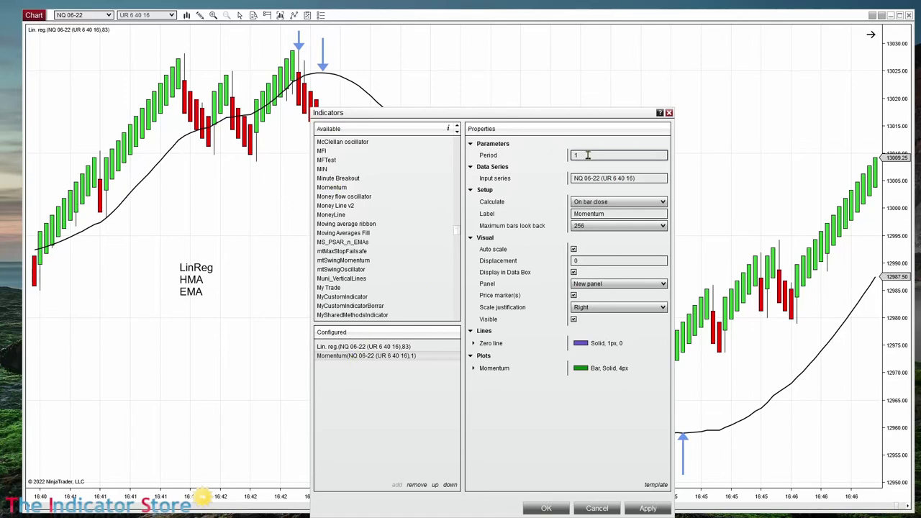
{"action": "double_click", "coordinate": [578, 153]}
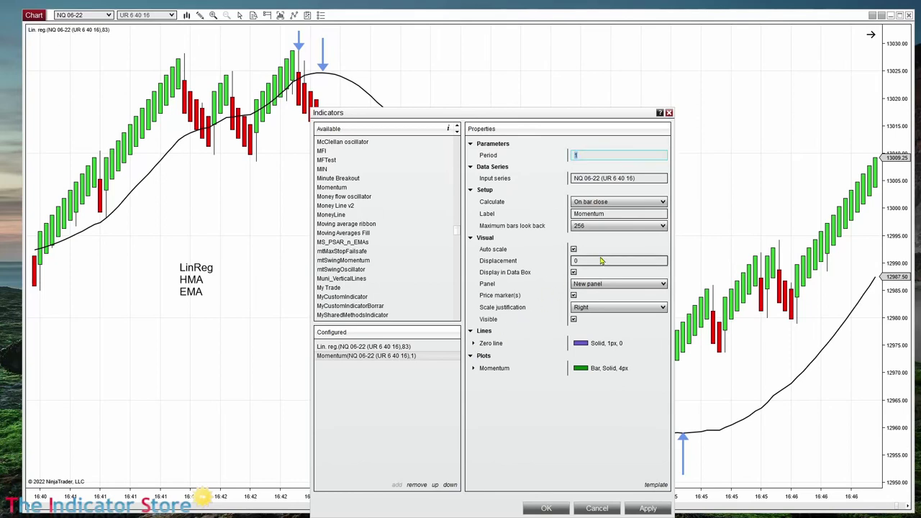
Use the Lin. reg. indicator with a period of 83 as the Momentum indicator's input series.
{"action": "mouse_move", "coordinate": [587, 182]}
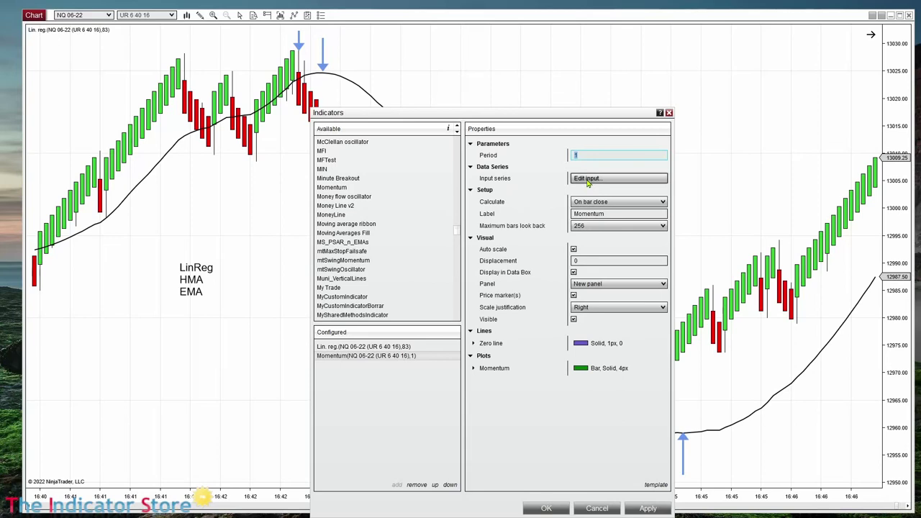
{"action": "left_click", "coordinate": [587, 180]}
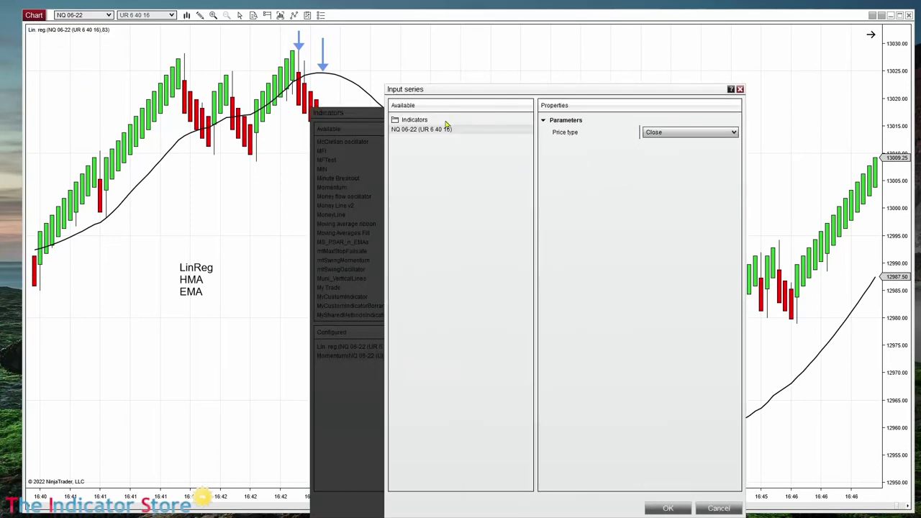
{"action": "double_click", "coordinate": [404, 124]}
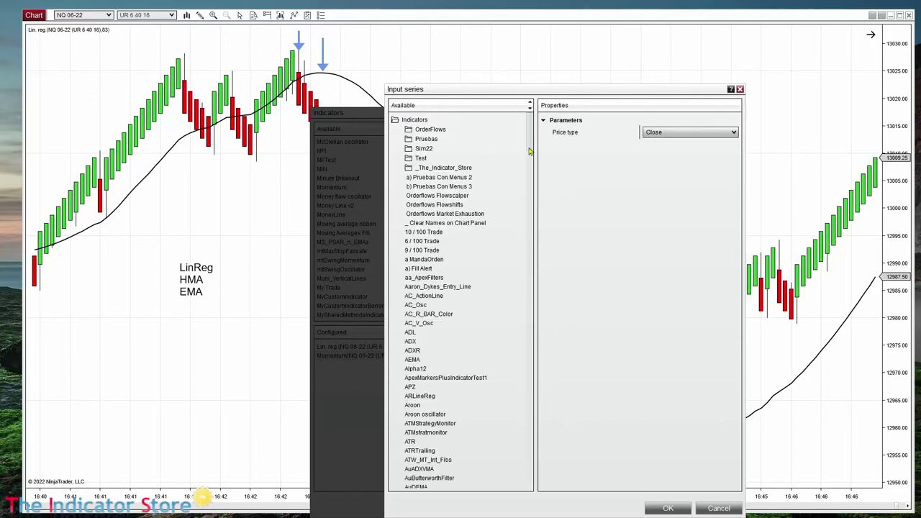
{"action": "left_click_drag", "start_coordinate": [531, 144], "coordinate": [531, 226]}
{"action": "scroll", "coordinate": [532, 246], "scroll_direction": "down", "scroll_amount": 20}
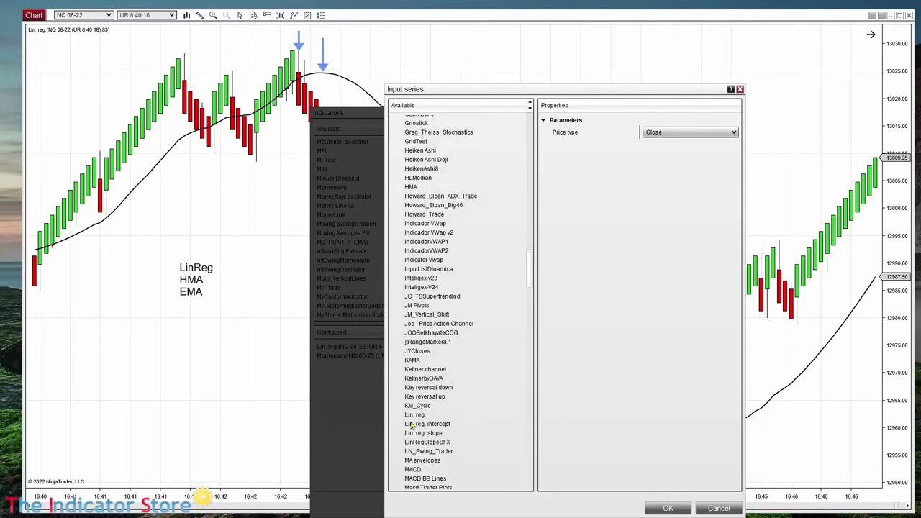
{"action": "left_click", "coordinate": [414, 417]}
{"action": "left_click", "coordinate": [667, 130]}
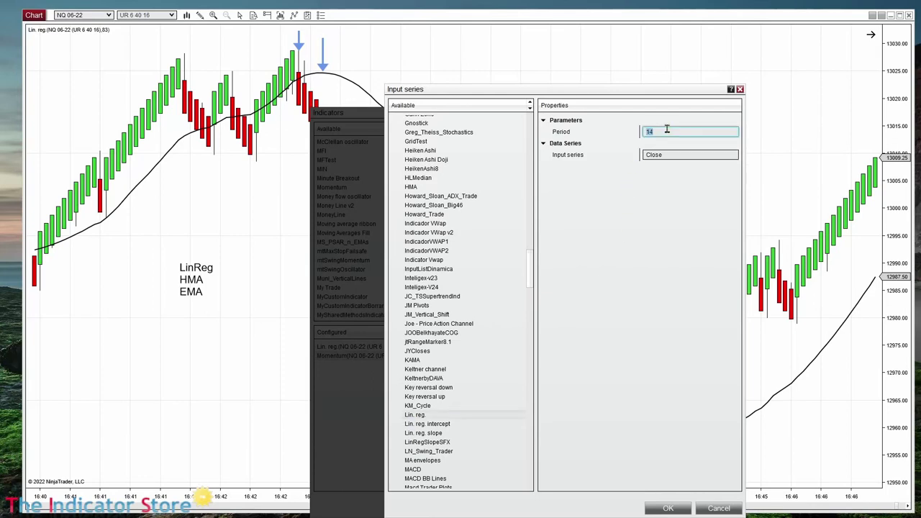
{"action": "type", "text": "83"}
{"action": "left_click", "coordinate": [665, 508]}
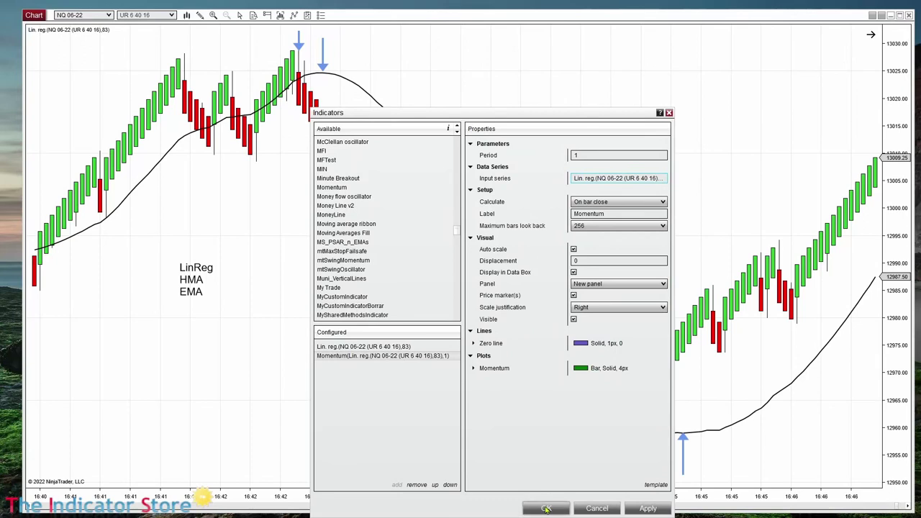
Match the Momentum plot's bar width to the data series and apply the indicator to the chart.
{"action": "left_click", "coordinate": [473, 368]}
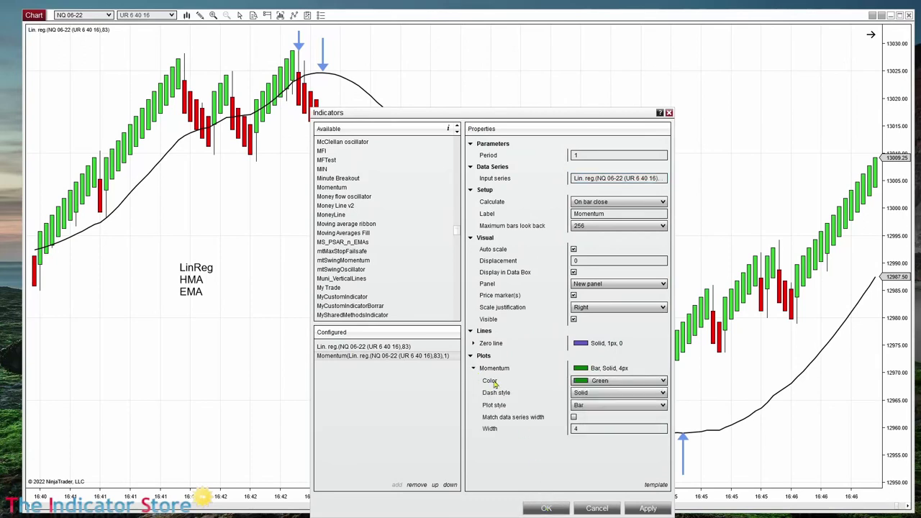
{"action": "left_click", "coordinate": [574, 417]}
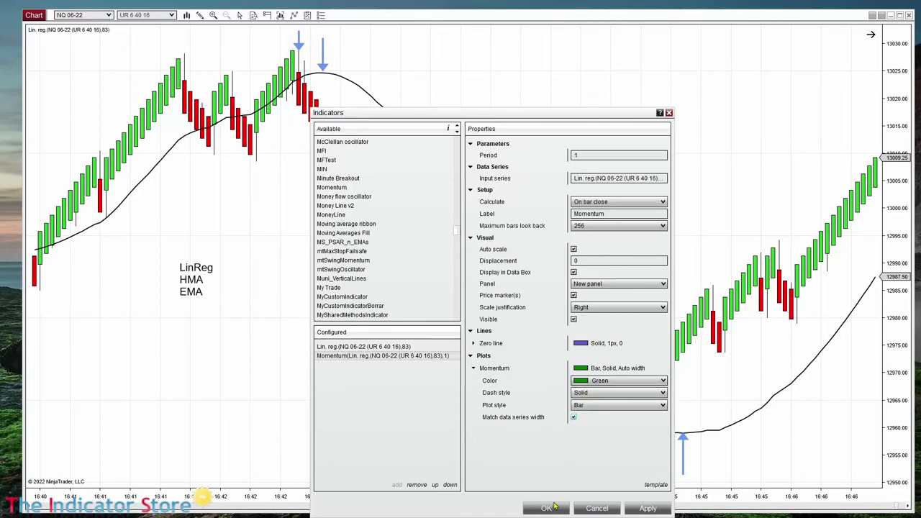
{"action": "left_click", "coordinate": [547, 508]}
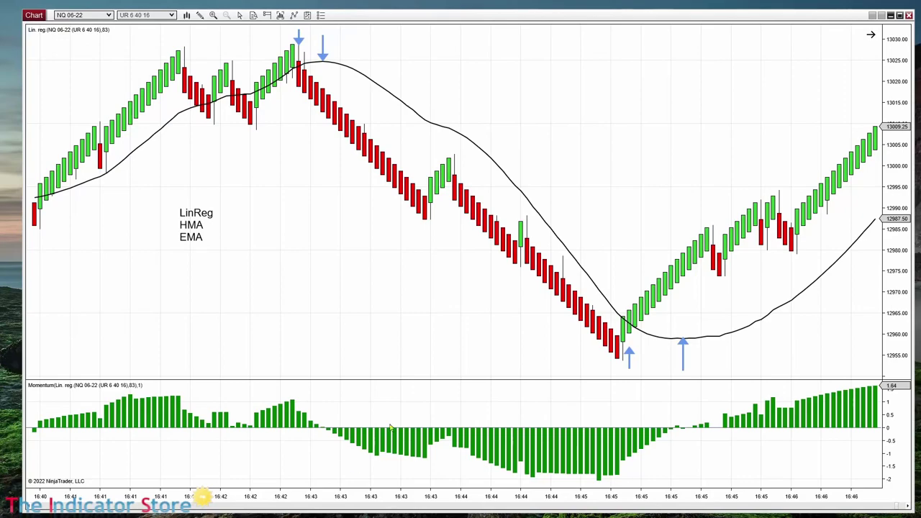
Compare the Momentum bars' zero crossings with the regression line's turning points, including the small dip near 16:40.
{"action": "left_click_drag", "start_coordinate": [710, 469], "coordinate": [357, 432]}
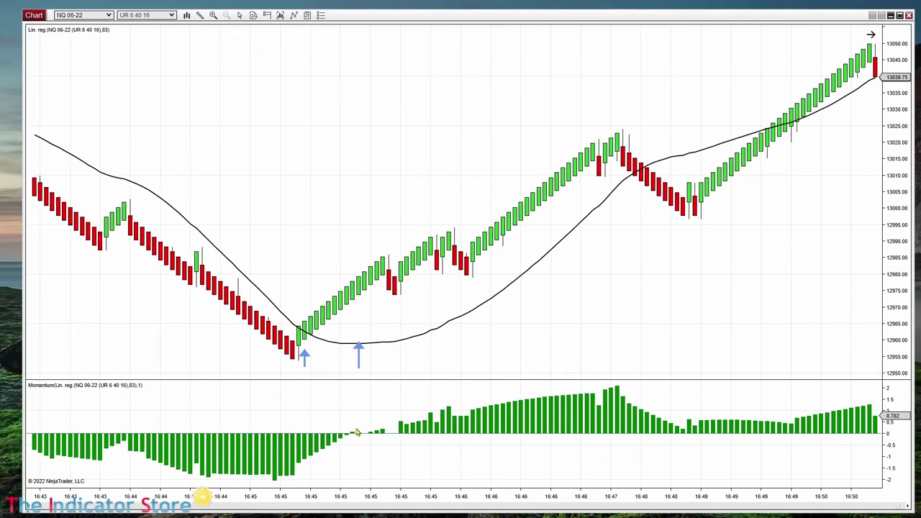
{"action": "scroll", "coordinate": [705, 450], "scroll_direction": "down", "scroll_amount": 6}
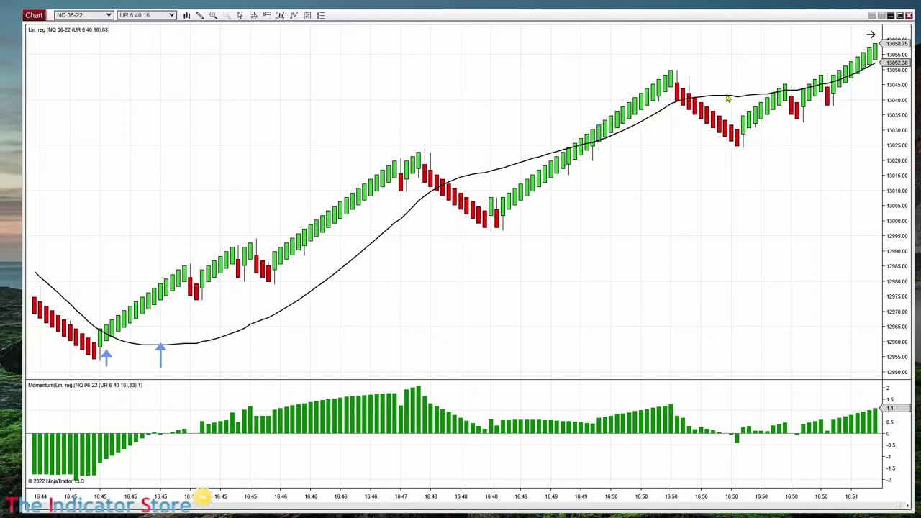
{"action": "left_click_drag", "start_coordinate": [172, 196], "coordinate": [680, 226]}
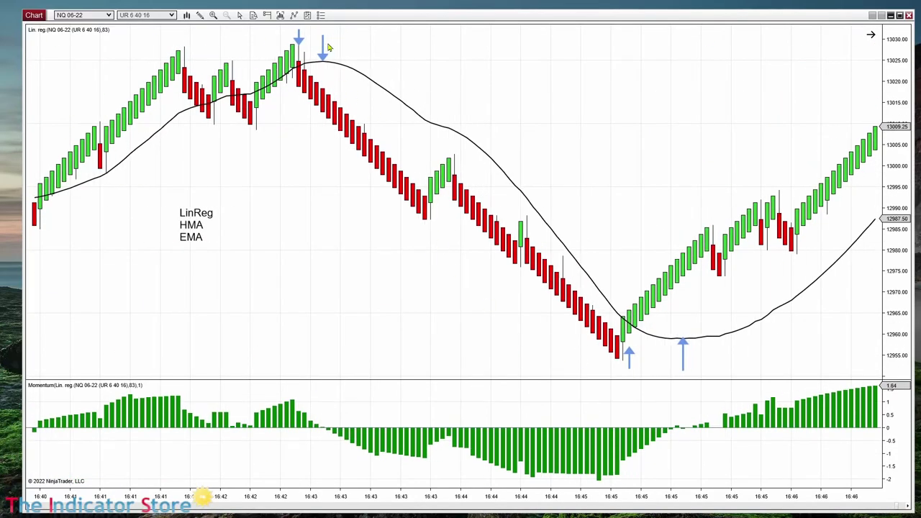
{"action": "left_click_drag", "start_coordinate": [214, 350], "coordinate": [482, 349]}
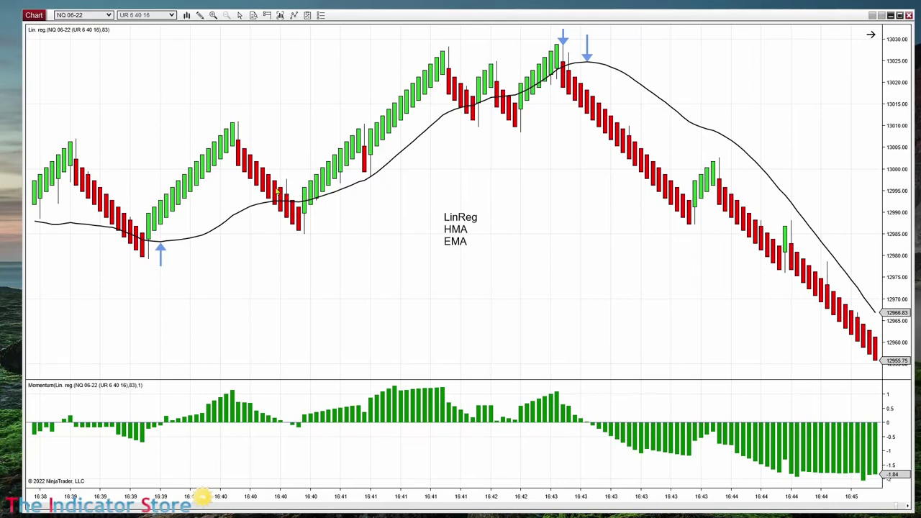
{"action": "left_click_drag", "start_coordinate": [896, 269], "coordinate": [862, 101]}
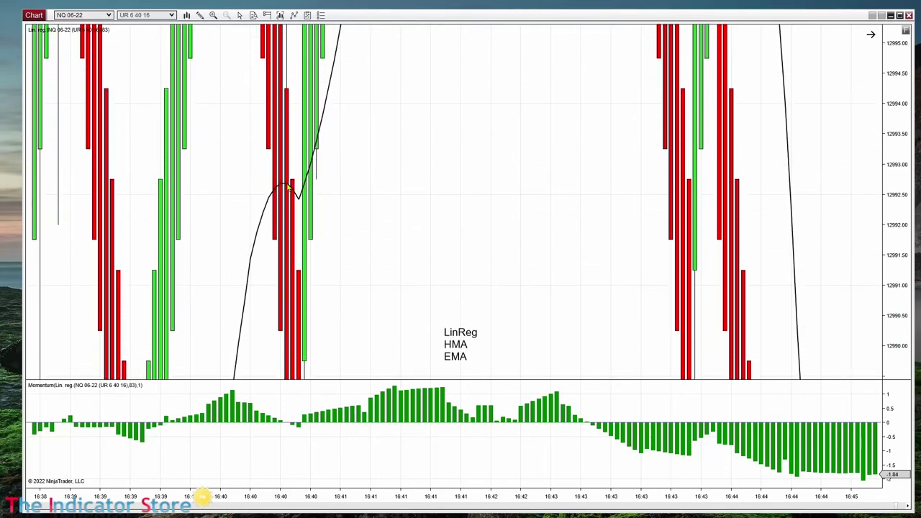
{"action": "double_click", "coordinate": [895, 36]}
{"action": "left_click_drag", "start_coordinate": [644, 367], "coordinate": [470, 367]}
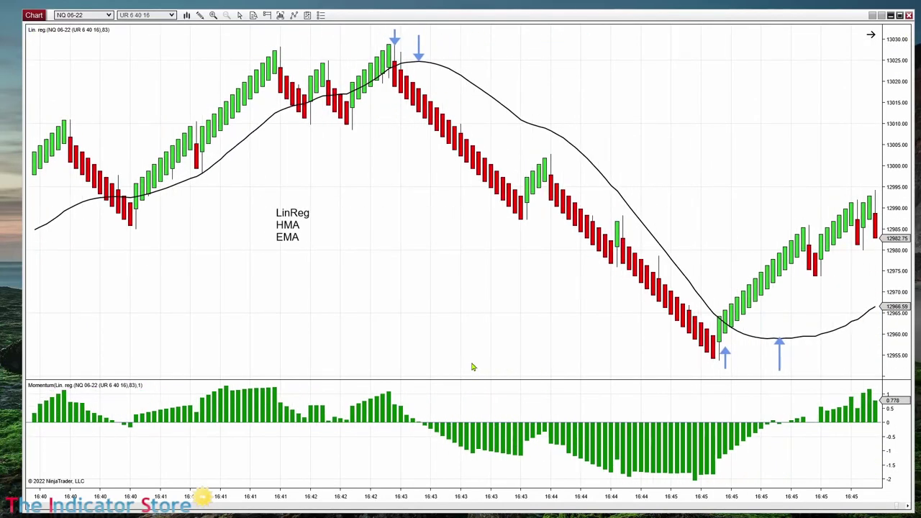
Set the Lin. reg. line's period to 100 and compare its turning points with the drawn arrows.
{"action": "left_click", "coordinate": [518, 121]}
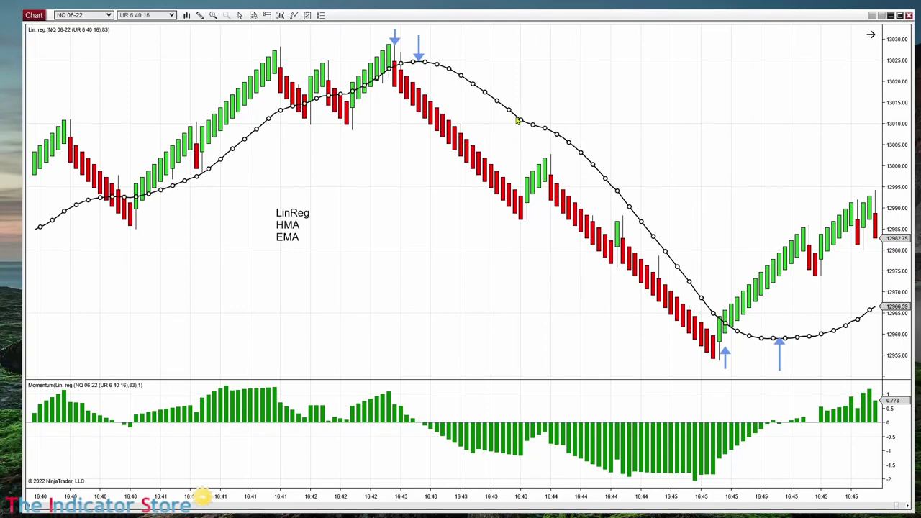
{"action": "double_click", "coordinate": [517, 121]}
{"action": "left_click", "coordinate": [581, 155]}
{"action": "type", "text": "100"}
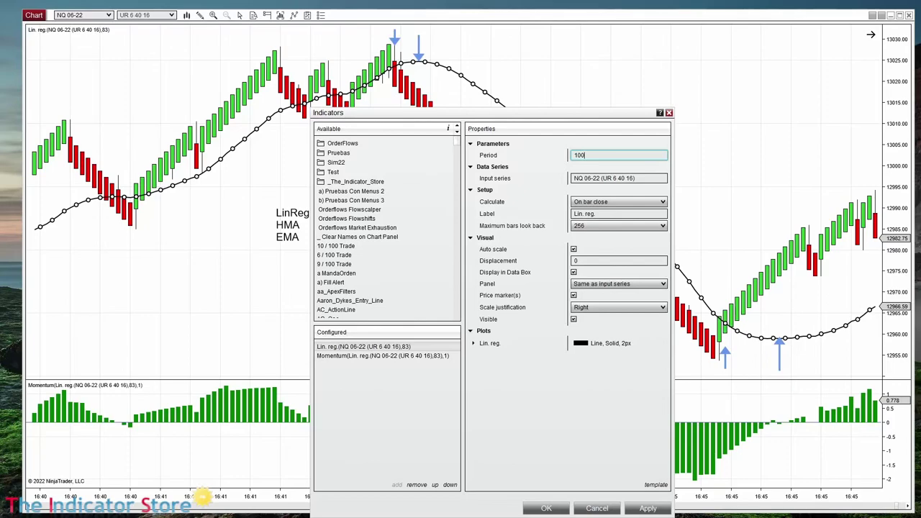
{"action": "left_click", "coordinate": [546, 508]}
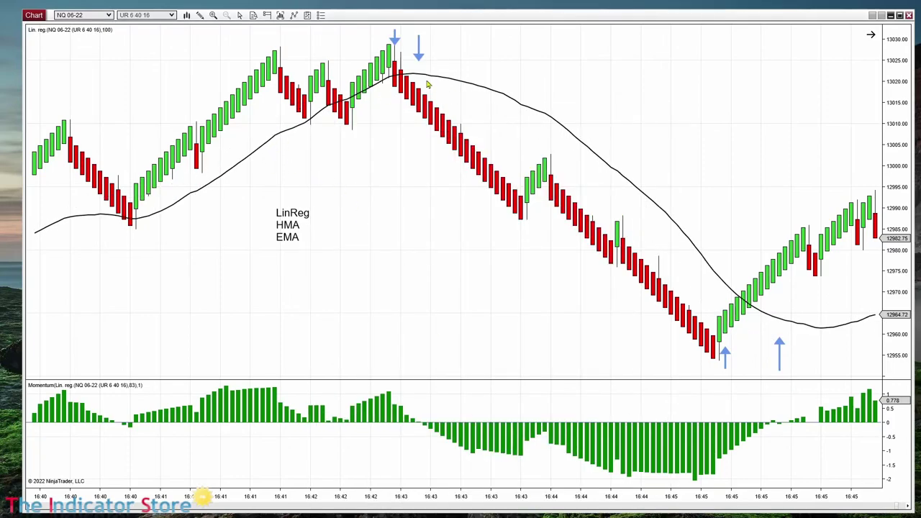
{"action": "left_click_drag", "start_coordinate": [808, 365], "coordinate": [691, 357]}
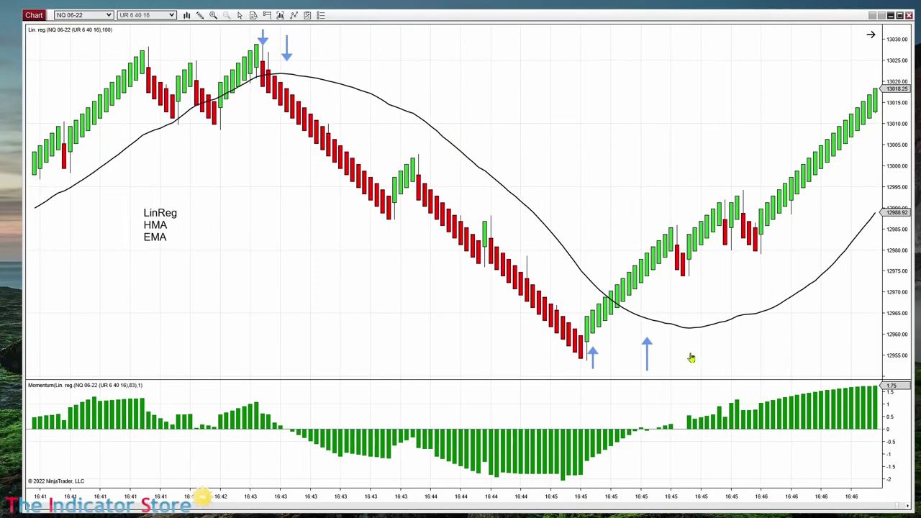
{"action": "left_click_drag", "start_coordinate": [593, 359], "coordinate": [699, 347]}
{"action": "left_click", "coordinate": [747, 419]}
{"action": "left_click_drag", "start_coordinate": [330, 338], "coordinate": [596, 304]}
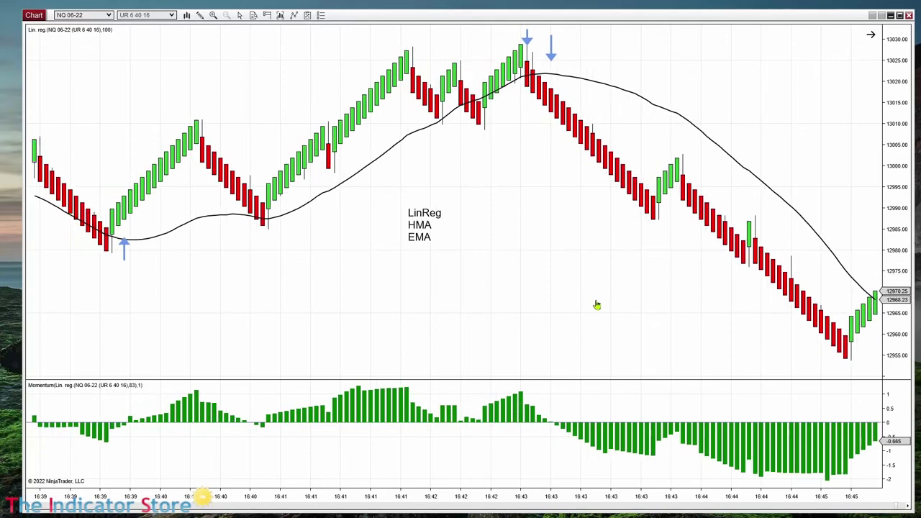
Set the period of the Lin. reg. line on the price chart to 50.
{"action": "left_click", "coordinate": [406, 139]}
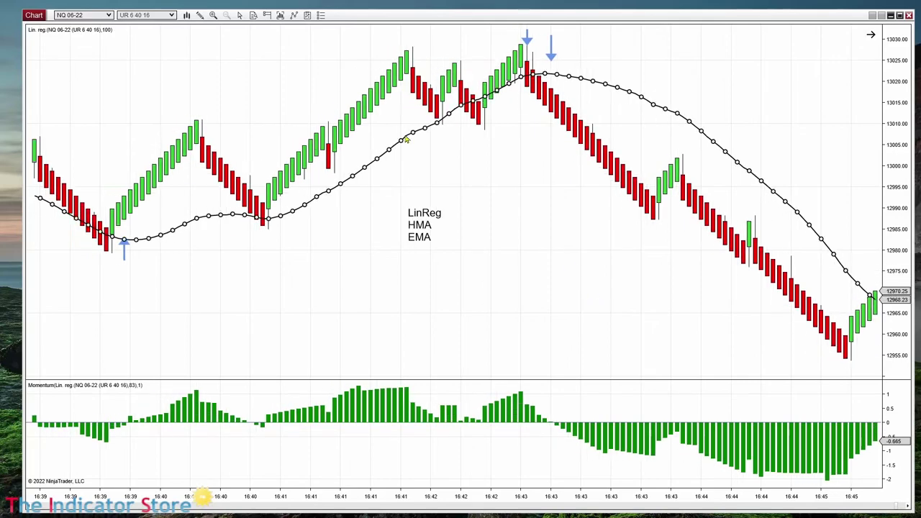
{"action": "double_click", "coordinate": [405, 140]}
{"action": "double_click", "coordinate": [601, 155]}
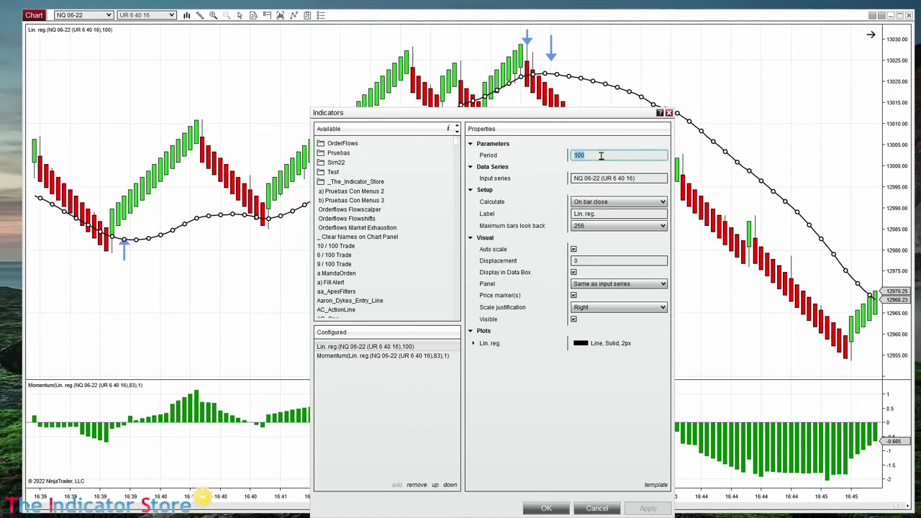
{"action": "type", "text": "50"}
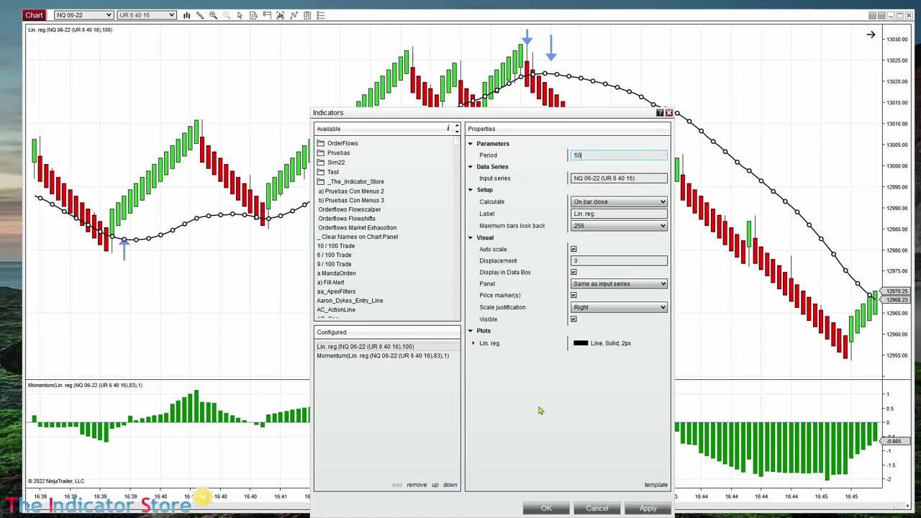
{"action": "left_click", "coordinate": [547, 508]}
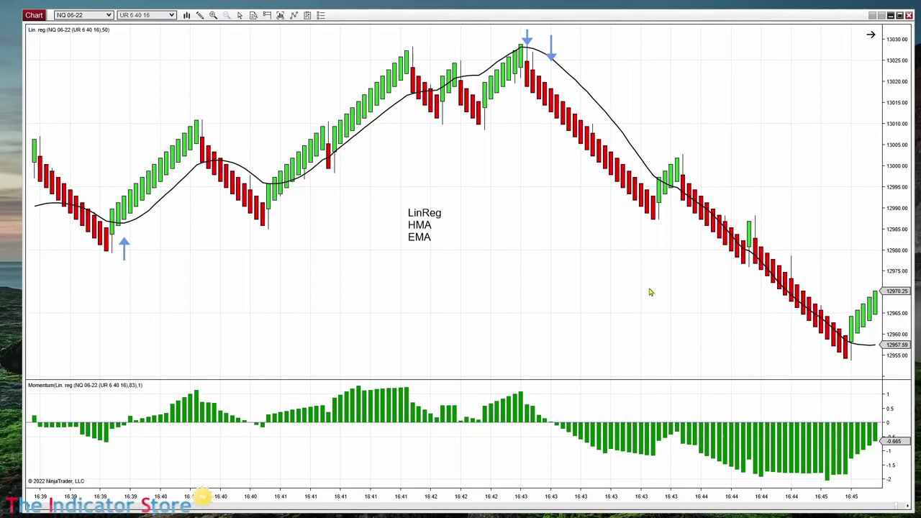
Set the period of the Momentum indicator's Lin. reg. input series to 50 and apply it to the chart.
{"action": "left_click_drag", "start_coordinate": [338, 499], "coordinate": [385, 506]}
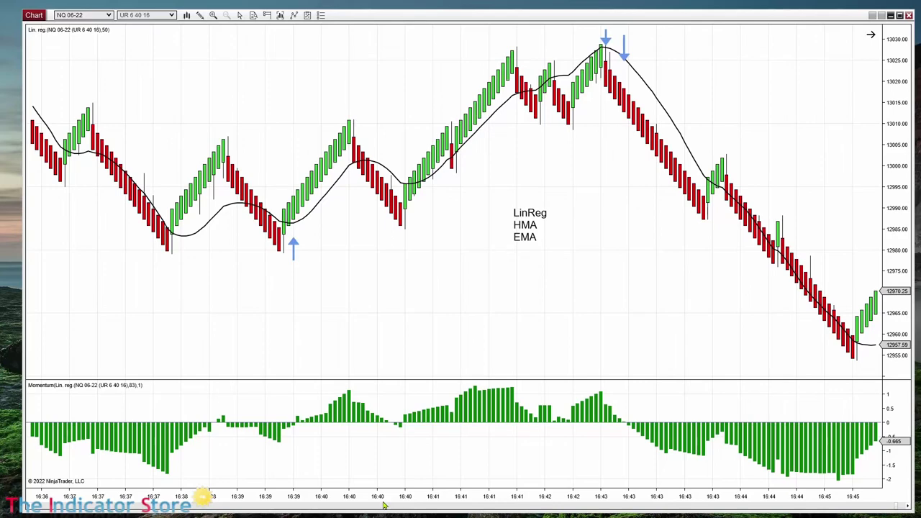
{"action": "left_click_drag", "start_coordinate": [596, 344], "coordinate": [541, 349]}
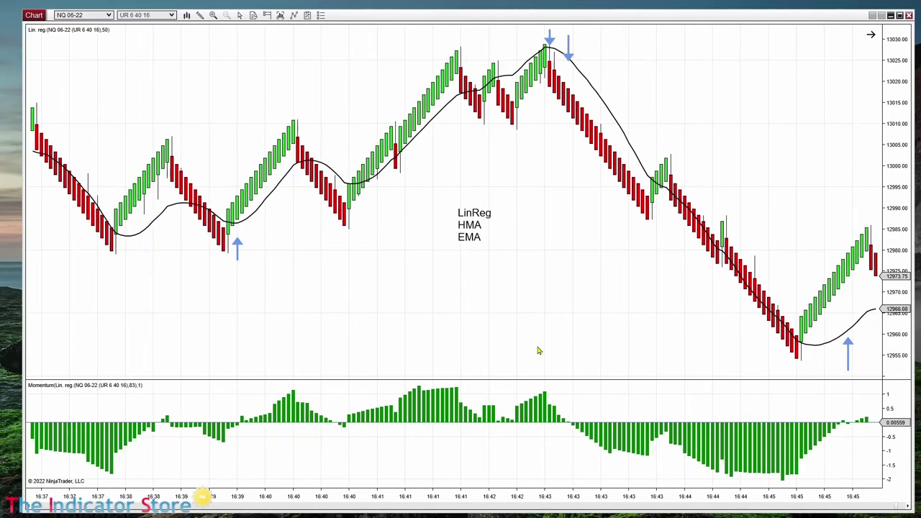
{"action": "left_click", "coordinate": [445, 426]}
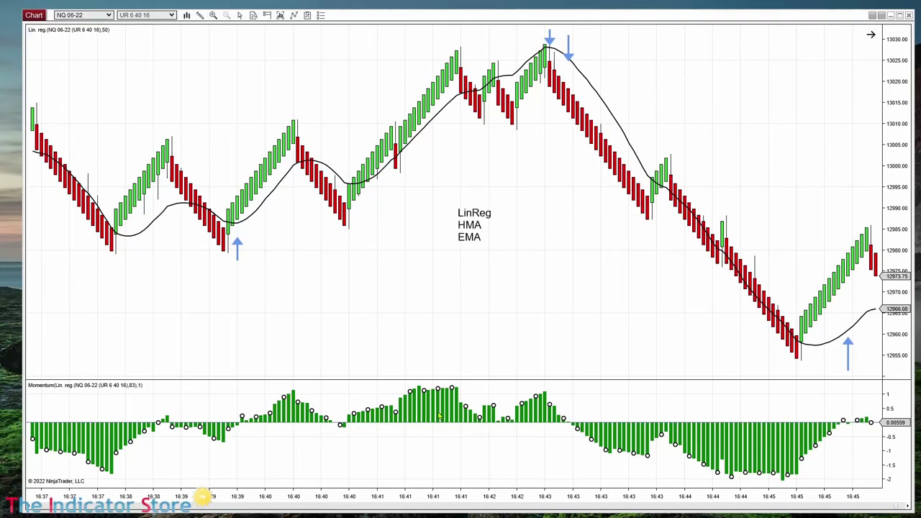
{"action": "double_click", "coordinate": [439, 415]}
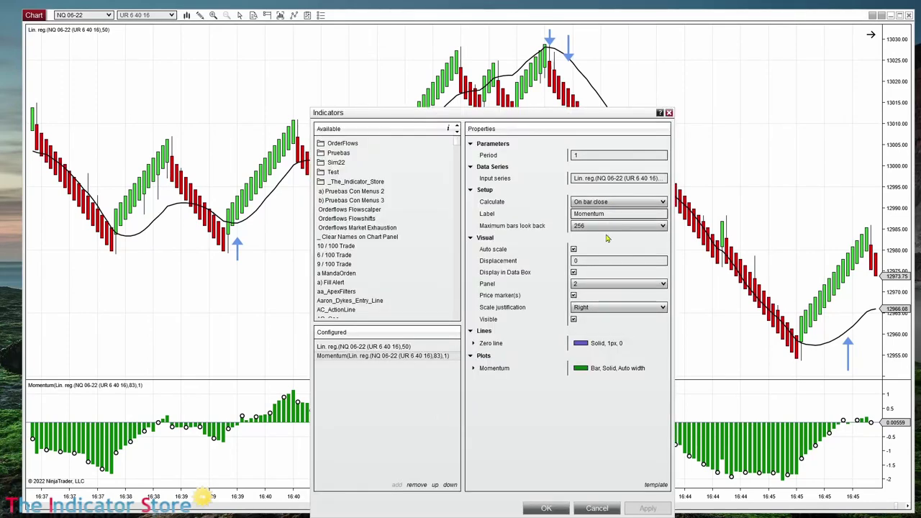
{"action": "left_click", "coordinate": [595, 179]}
{"action": "type", "text": "50"}
{"action": "left_click", "coordinate": [668, 508]}
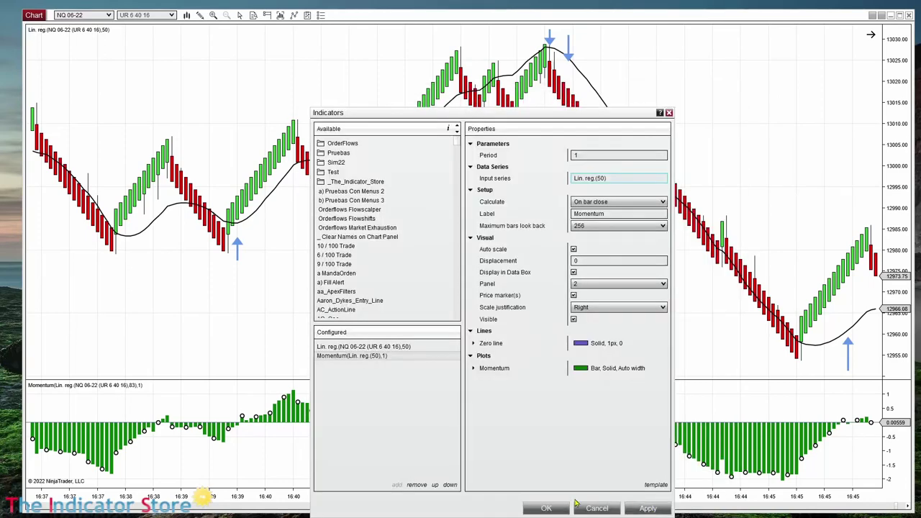
{"action": "left_click", "coordinate": [549, 508]}
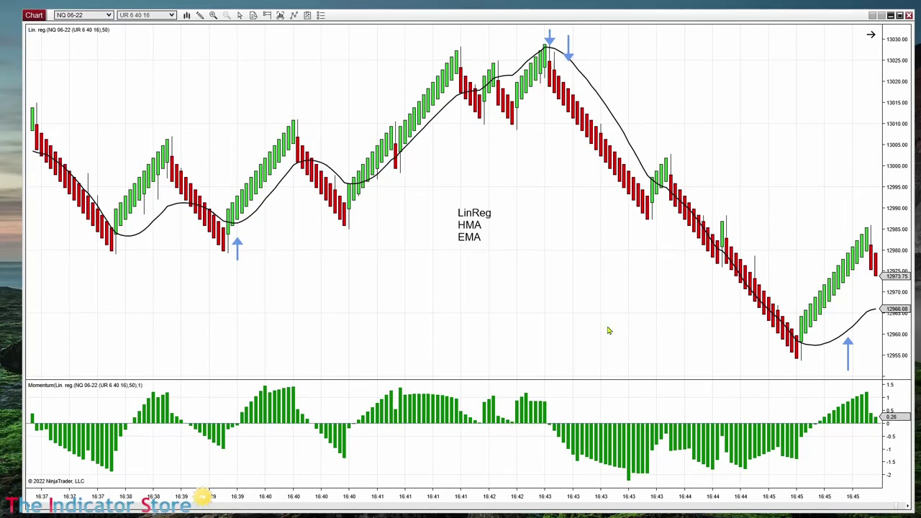
Move the up arrow near 16:45 back to the regression line's low.
{"action": "scroll", "coordinate": [608, 331], "scroll_direction": "down", "scroll_amount": 3}
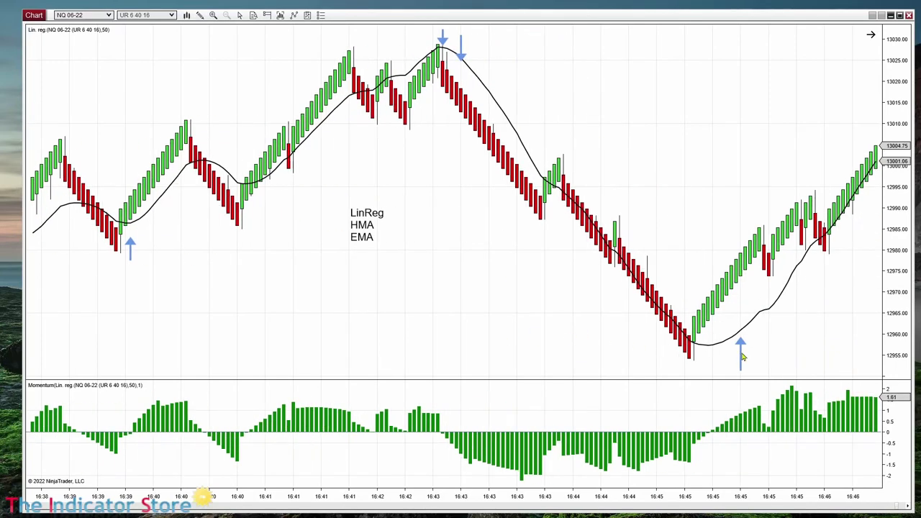
{"action": "left_click_drag", "start_coordinate": [741, 352], "coordinate": [705, 365]}
{"action": "right_click", "coordinate": [423, 275]}
{"action": "left_click", "coordinate": [405, 243]}
{"action": "right_click", "coordinate": [407, 244]}
{"action": "left_click", "coordinate": [278, 259]}
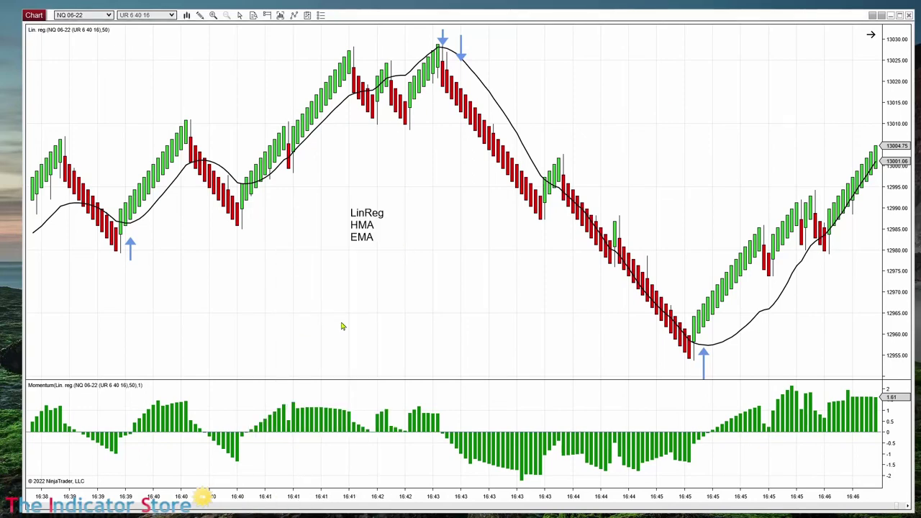
Add an HMA indicator with period 50 to the price chart.
{"action": "left_click_drag", "start_coordinate": [459, 144], "coordinate": [456, 204]}
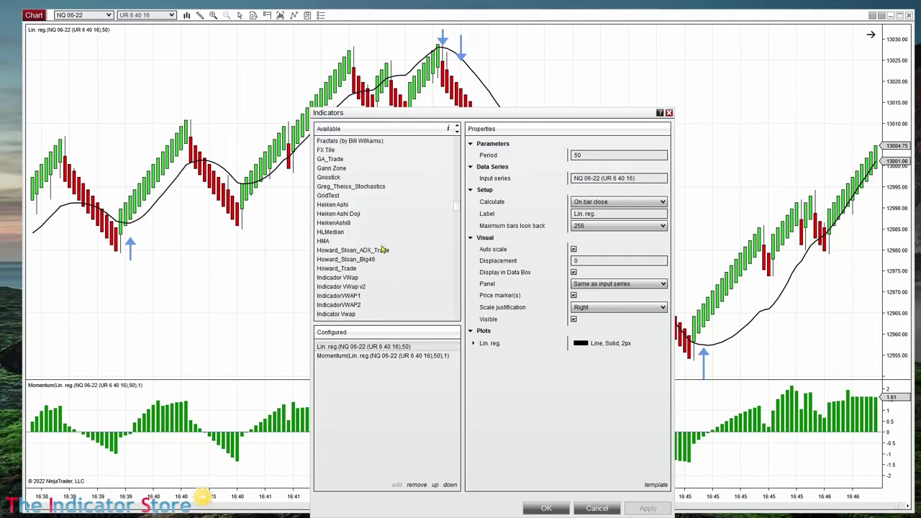
{"action": "double_click", "coordinate": [325, 242]}
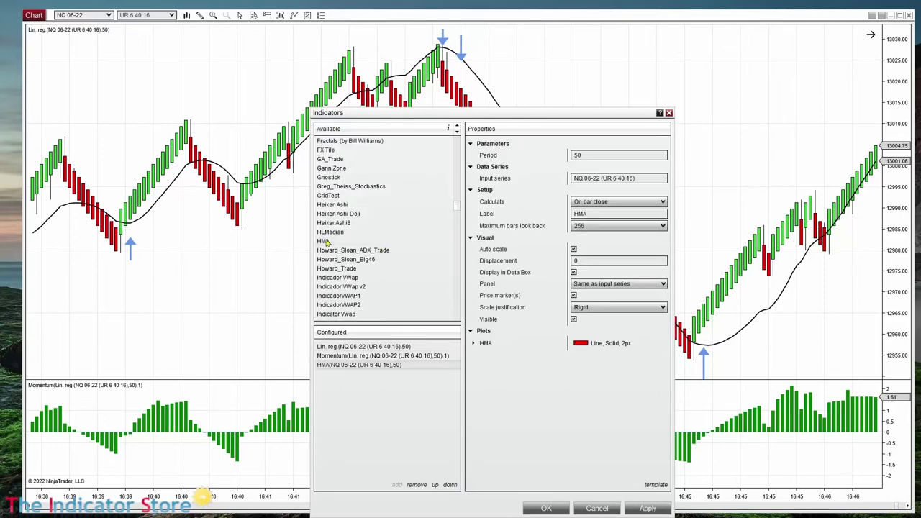
{"action": "left_click", "coordinate": [606, 155]}
{"action": "left_click", "coordinate": [548, 508]}
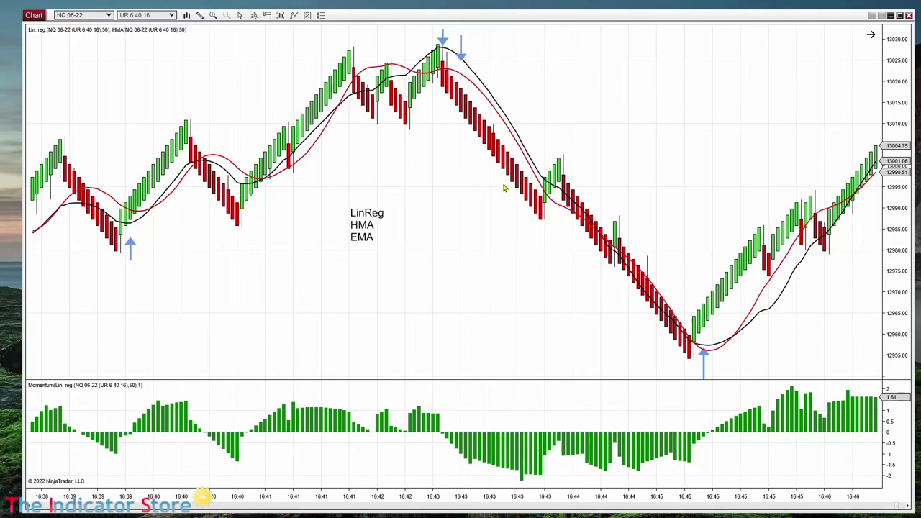
Move the second down arrow onto the HMA's peak near 16:43 and draw a down arrow at the pullback near 16:44.
{"action": "left_click_drag", "start_coordinate": [564, 308], "coordinate": [421, 286]}
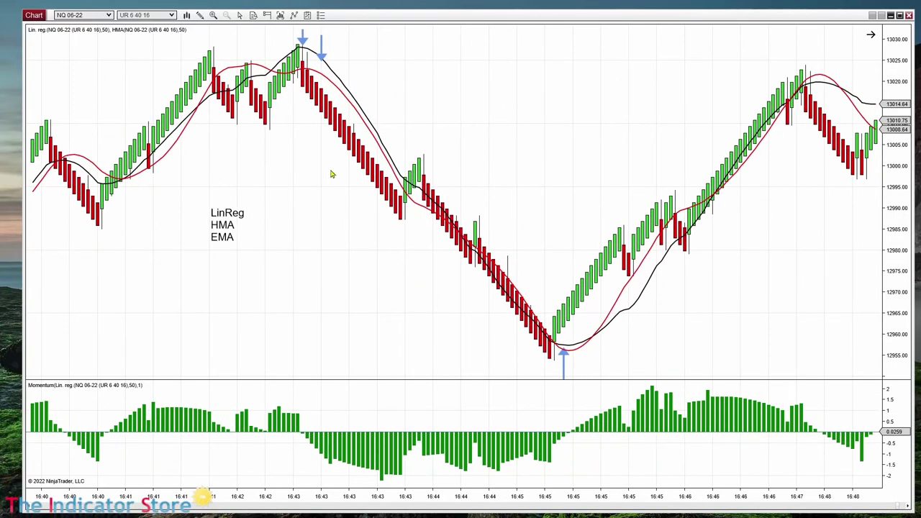
{"action": "mouse_move", "coordinate": [322, 52]}
{"action": "left_mouse_down"}
{"action": "mouse_move", "coordinate": [306, 55]}
{"action": "mouse_move", "coordinate": [307, 65]}
{"action": "left_mouse_up"}
{"action": "left_click_drag", "start_coordinate": [428, 97], "coordinate": [424, 167]}
{"action": "left_click", "coordinate": [425, 168]}
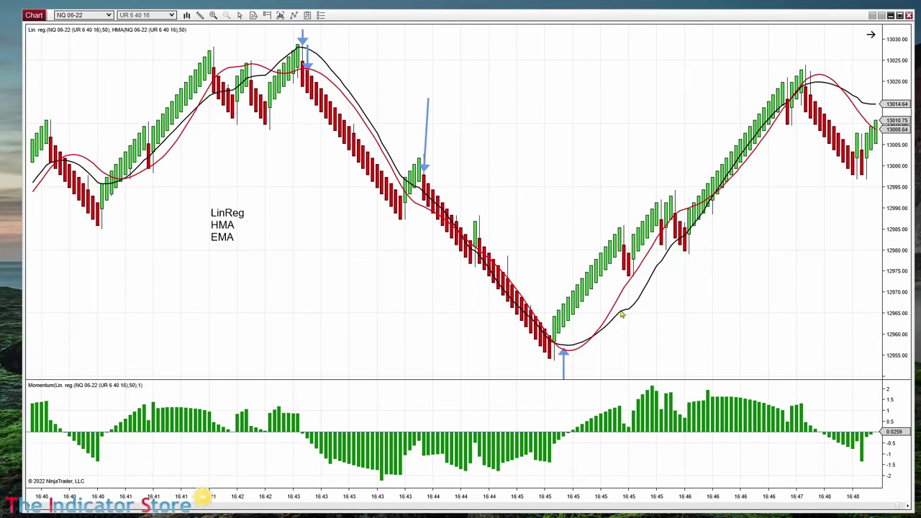
Draw an upward arrow above the small dip in the 16:45 rally.
{"action": "left_click_drag", "start_coordinate": [633, 229], "coordinate": [633, 181]}
{"action": "left_click_drag", "start_coordinate": [746, 299], "coordinate": [821, 273]}
{"action": "left_click_drag", "start_coordinate": [423, 318], "coordinate": [471, 317]}
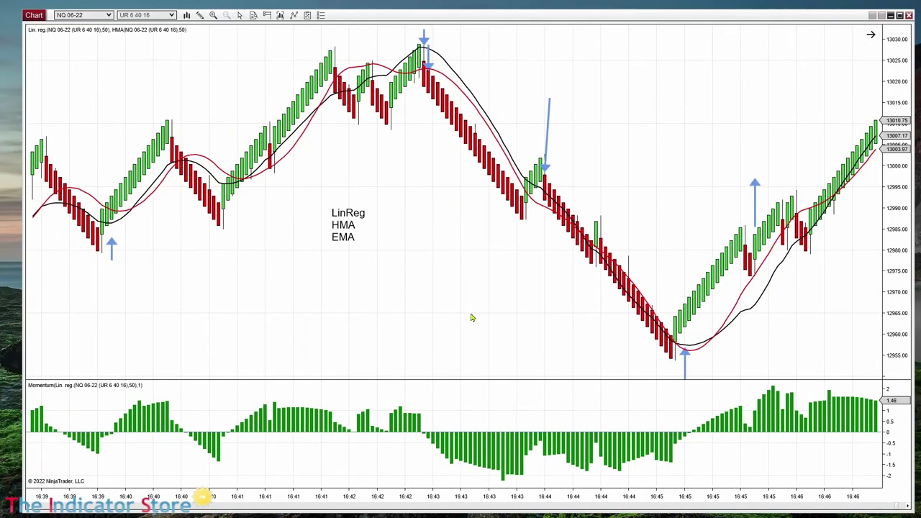
Check the settings of the Lin. reg. and HMA indicators and leave them without changes.
{"action": "left_click", "coordinate": [301, 131]}
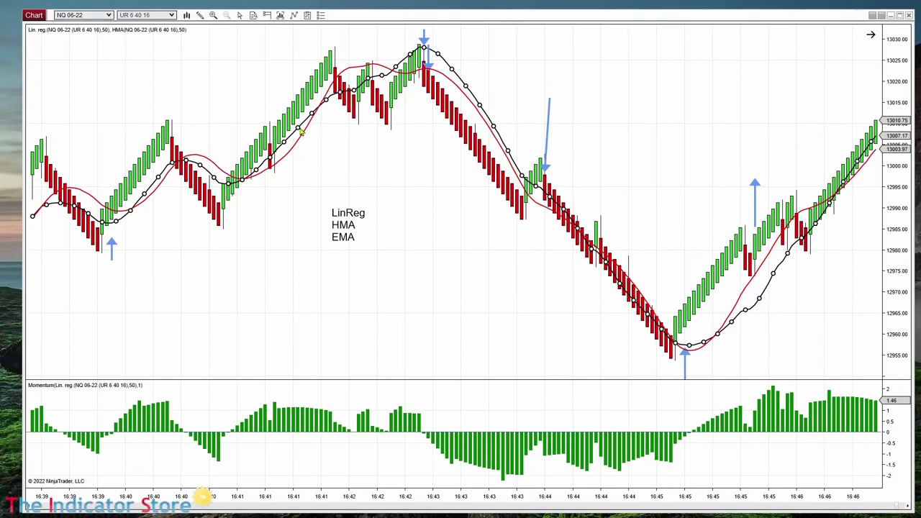
{"action": "double_click", "coordinate": [301, 131]}
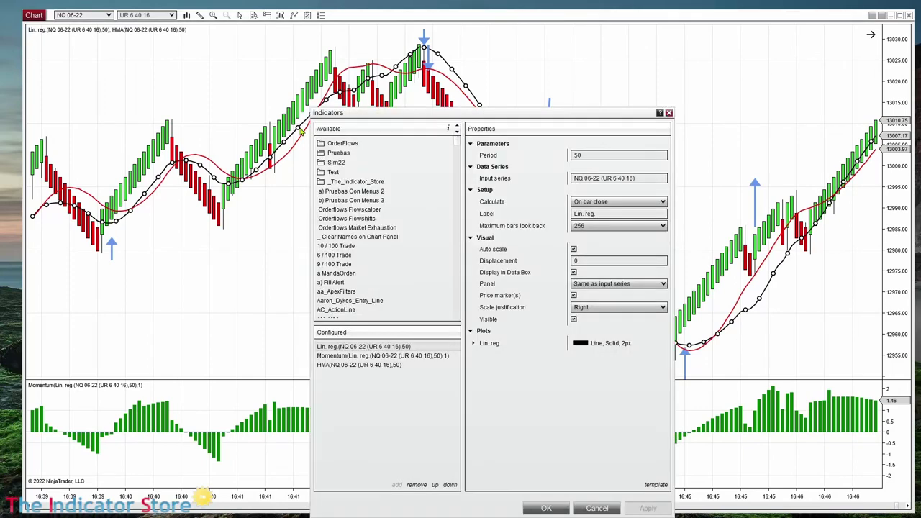
{"action": "left_click", "coordinate": [362, 366]}
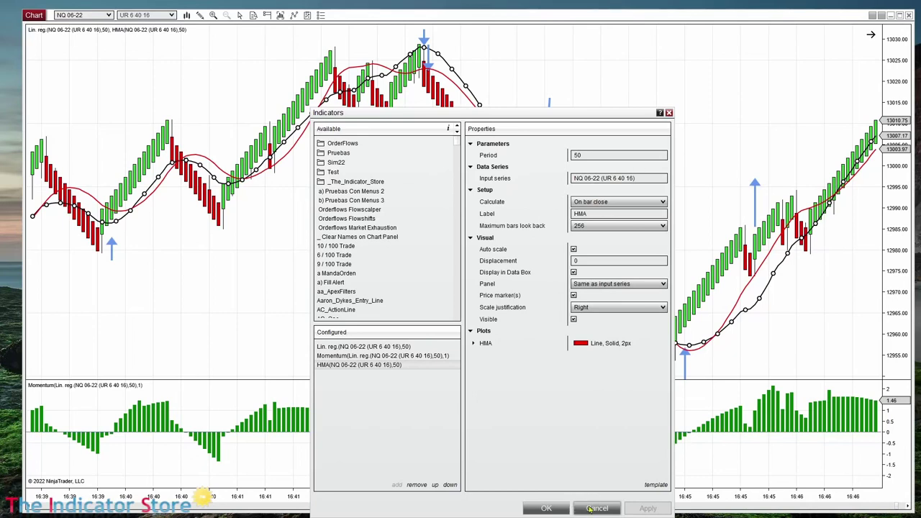
{"action": "left_click", "coordinate": [594, 508]}
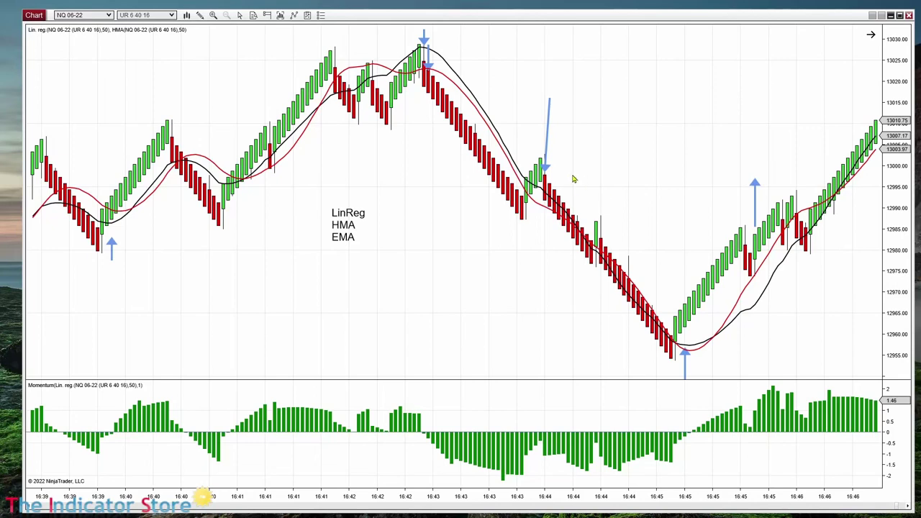
Draw an arrow pointing down from the moving-average list and add the text label SMA(5) beneath it.
{"action": "left_click", "coordinate": [343, 239]}
{"action": "left_click", "coordinate": [445, 273]}
{"action": "left_click_drag", "start_coordinate": [349, 252], "coordinate": [387, 310]}
{"action": "left_click", "coordinate": [403, 334]}
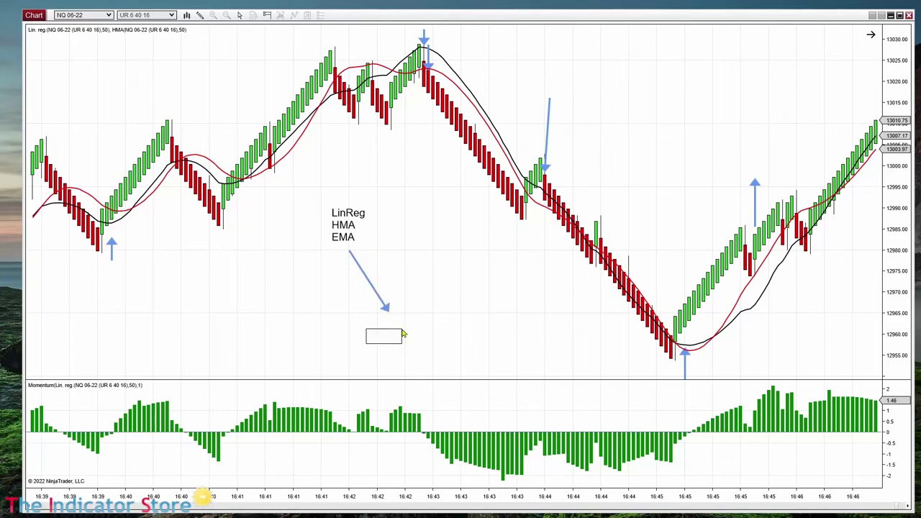
{"action": "type", "text": "SMA("}
{"action": "type", "text": "5)"}
{"action": "left_click", "coordinate": [473, 375]}
{"action": "left_click", "coordinate": [400, 330]}
{"action": "left_click", "coordinate": [437, 266]}
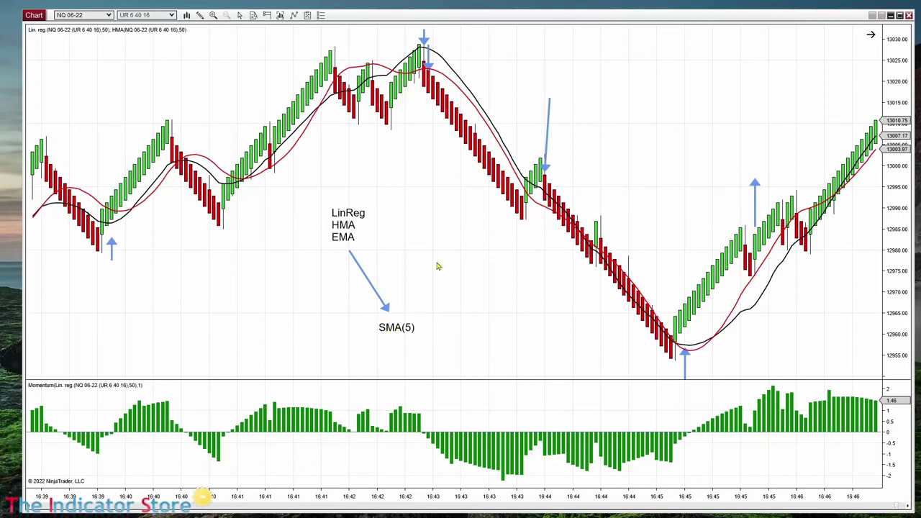
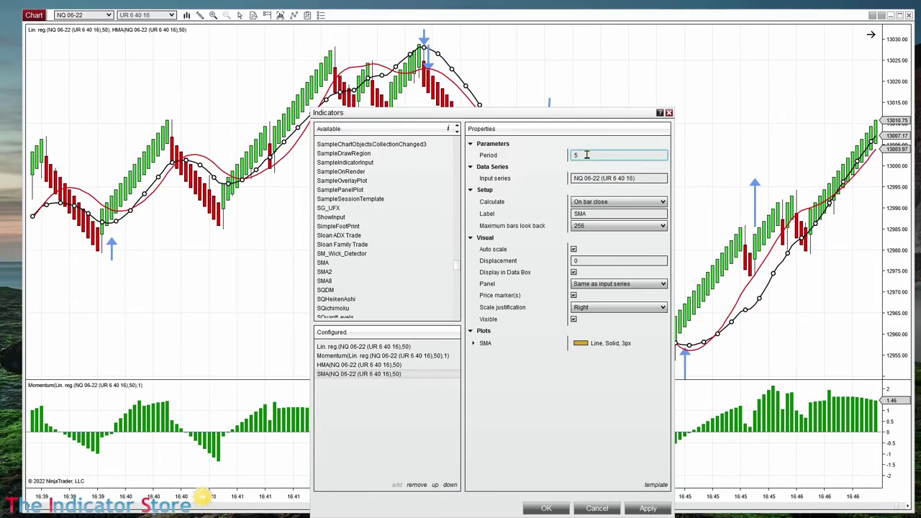
Set the new SMA indicator's input series to Lin. reg. with period 50.
{"action": "mouse_move", "coordinate": [587, 179]}
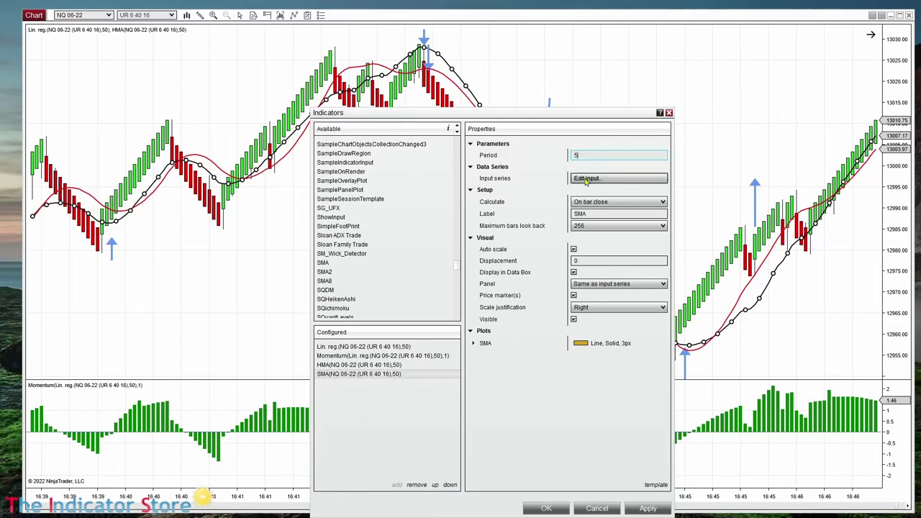
{"action": "left_click", "coordinate": [587, 180]}
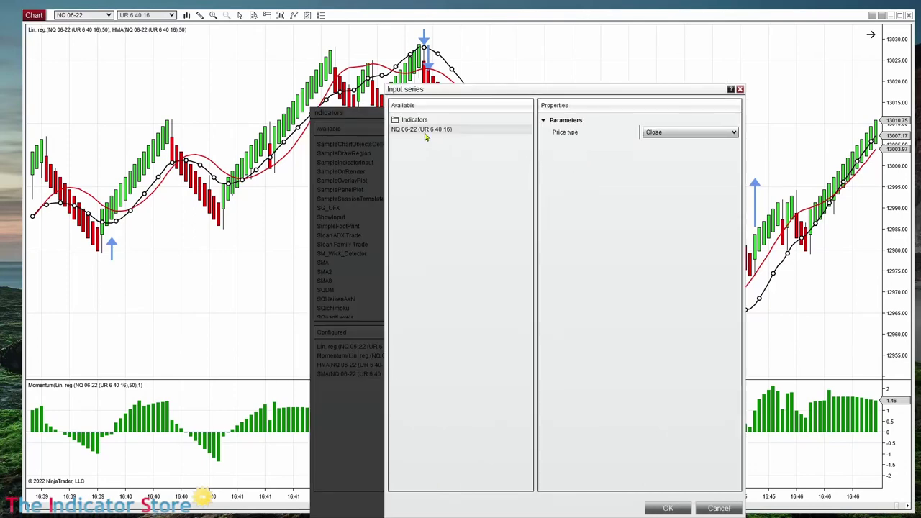
{"action": "left_click", "coordinate": [414, 124]}
{"action": "left_click_drag", "start_coordinate": [534, 133], "coordinate": [535, 295]}
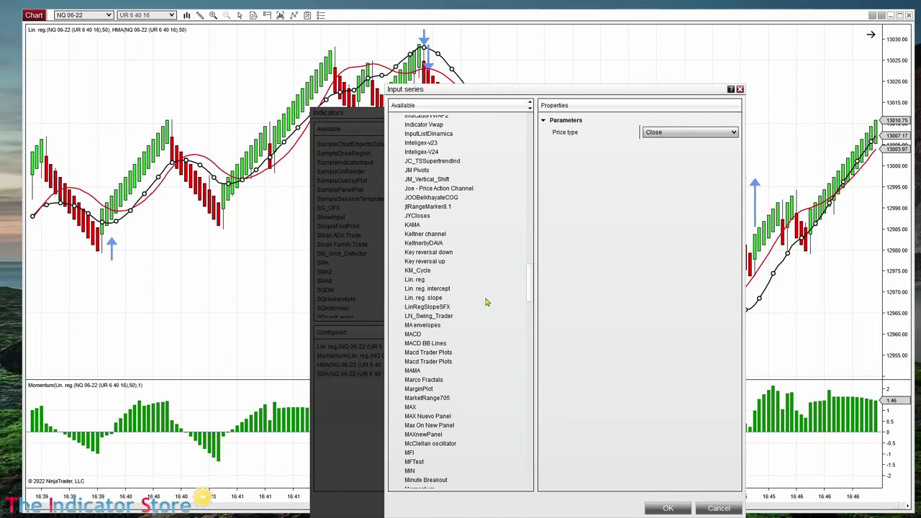
{"action": "left_click", "coordinate": [416, 281]}
{"action": "left_click", "coordinate": [672, 130]}
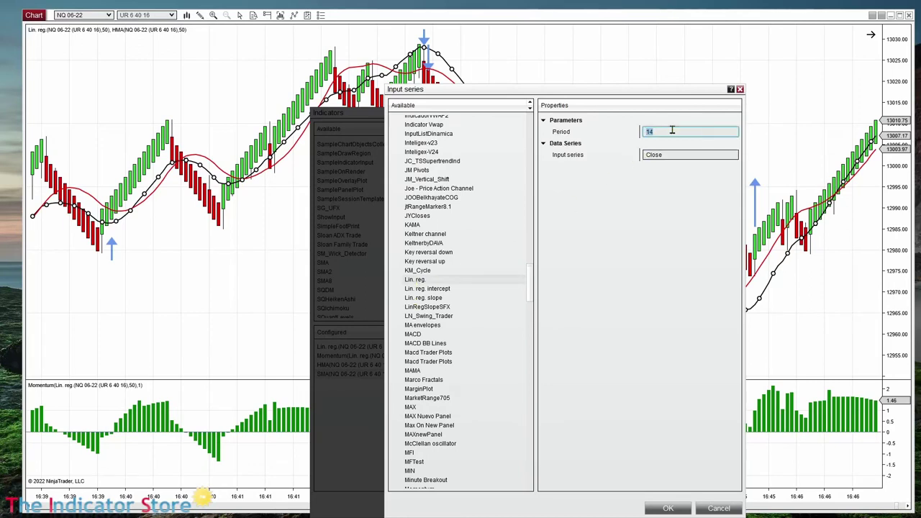
{"action": "type", "text": "50"}
{"action": "left_click", "coordinate": [668, 508]}
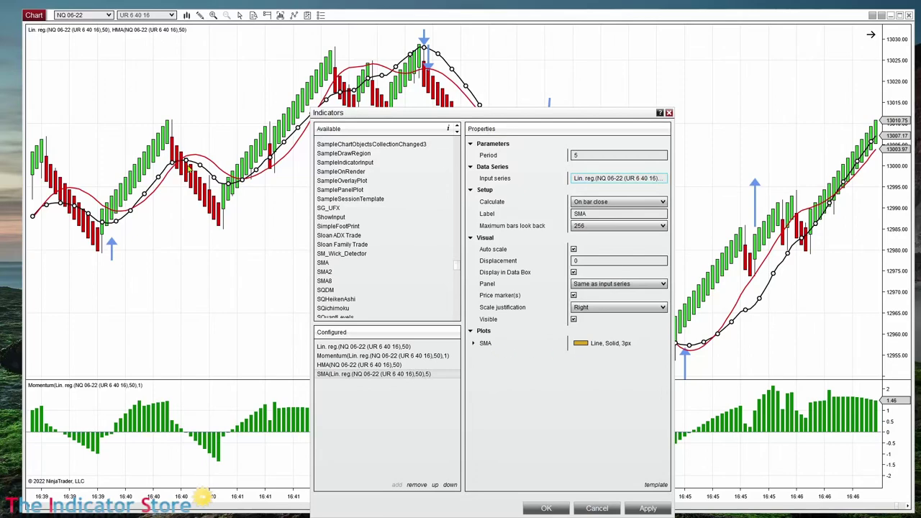
Style the SMA plot as a black line with the Dash style and apply the indicator to the chart.
{"action": "left_click", "coordinate": [473, 344]}
{"action": "left_click", "coordinate": [640, 356]}
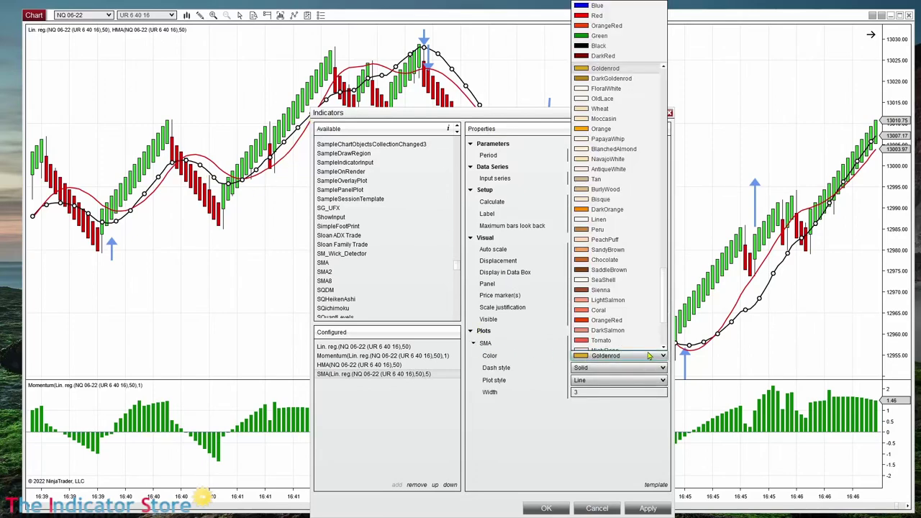
{"action": "left_click", "coordinate": [614, 46]}
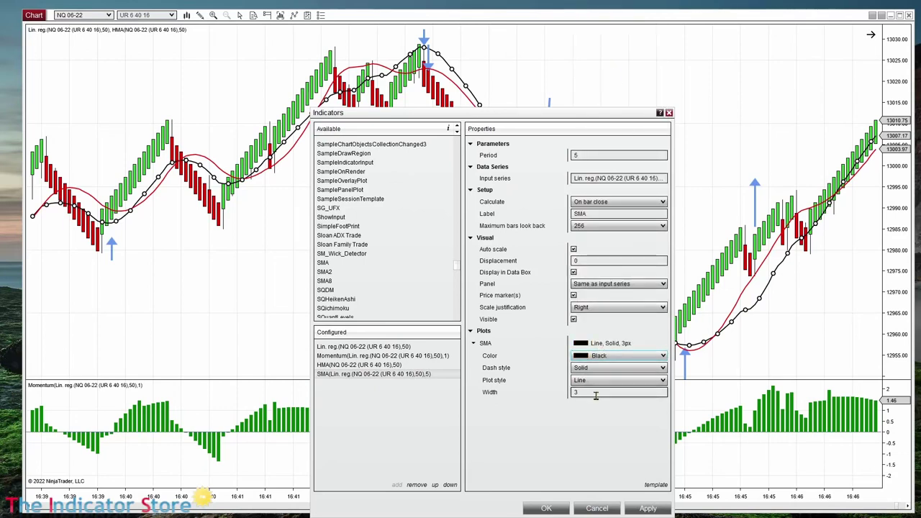
{"action": "left_click", "coordinate": [593, 369]}
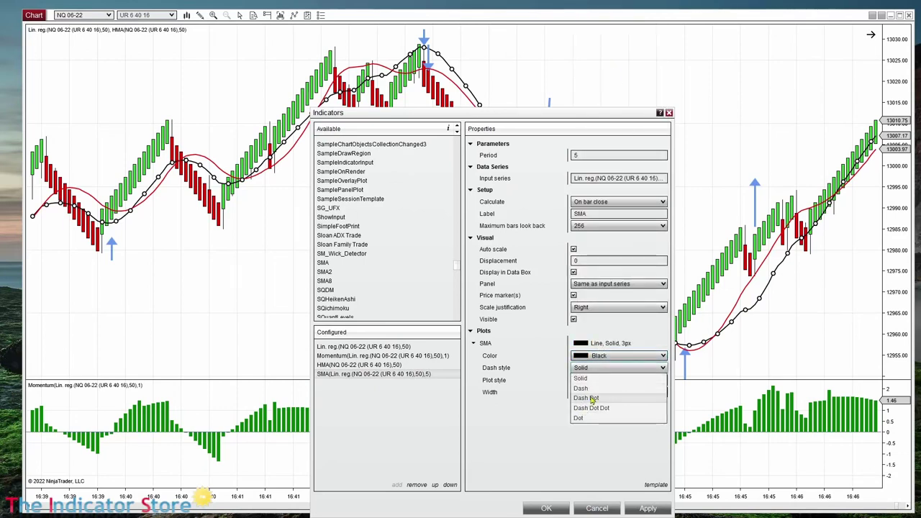
{"action": "left_click", "coordinate": [589, 392]}
{"action": "left_click", "coordinate": [555, 509]}
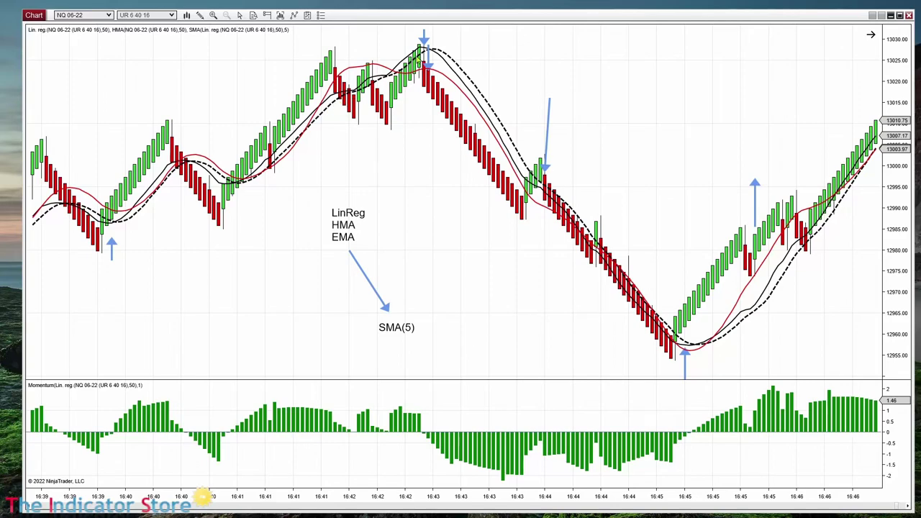
Compare the dashed SMA line's turning points near 16:43 and 16:45 with the Momentum histogram.
{"action": "left_click", "coordinate": [446, 63]}
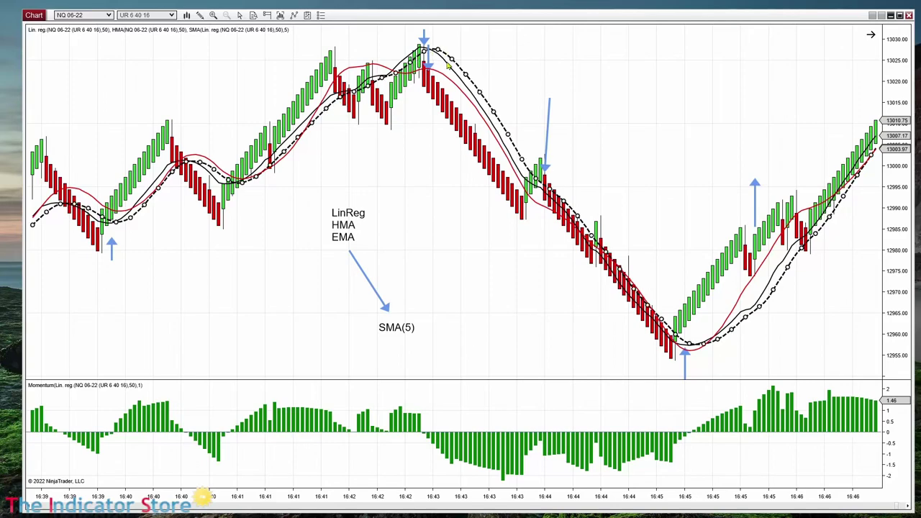
{"action": "left_click", "coordinate": [481, 48]}
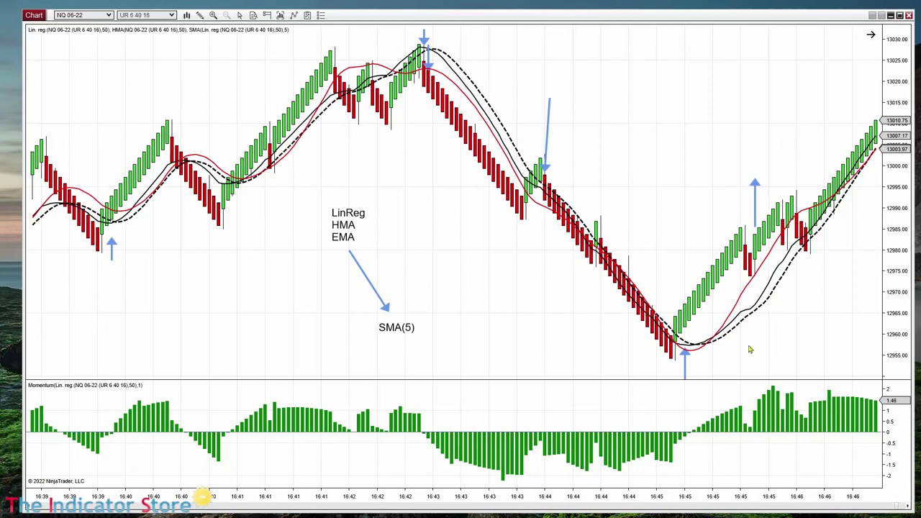
{"action": "left_click", "coordinate": [725, 428]}
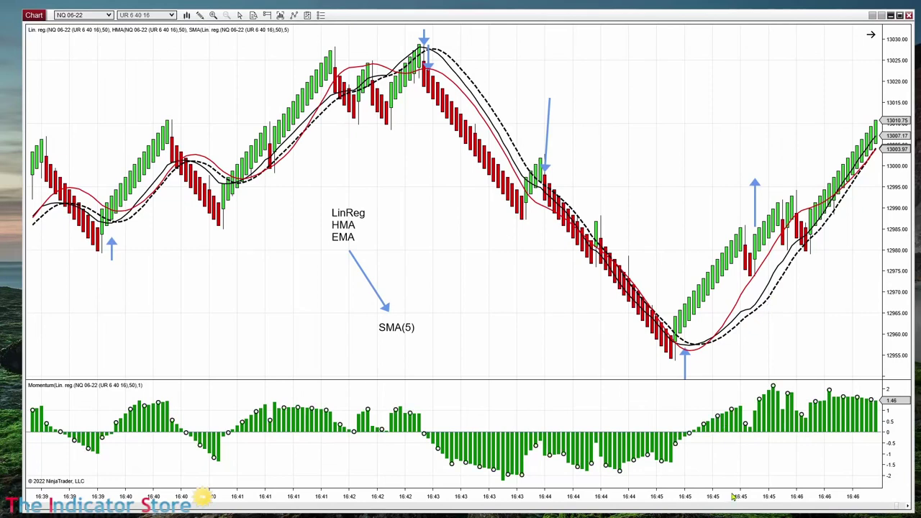
{"action": "left_click", "coordinate": [728, 339]}
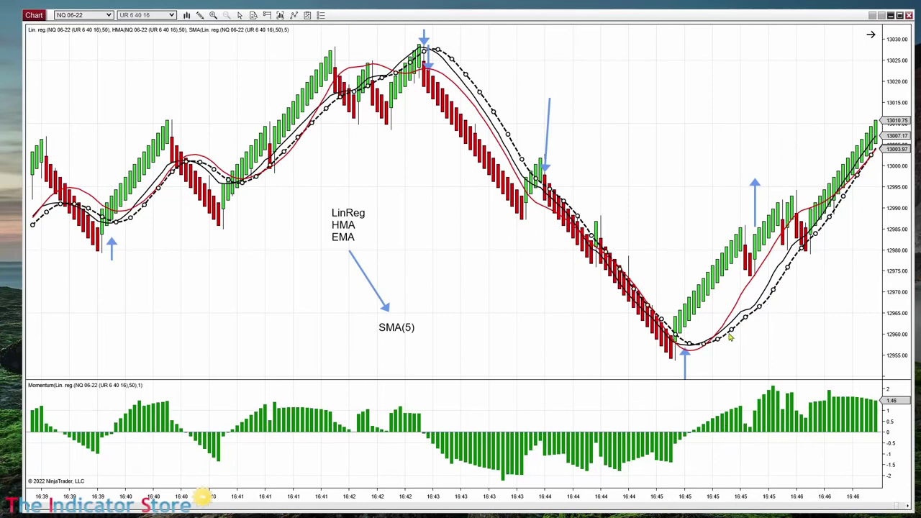
{"action": "left_click", "coordinate": [730, 426]}
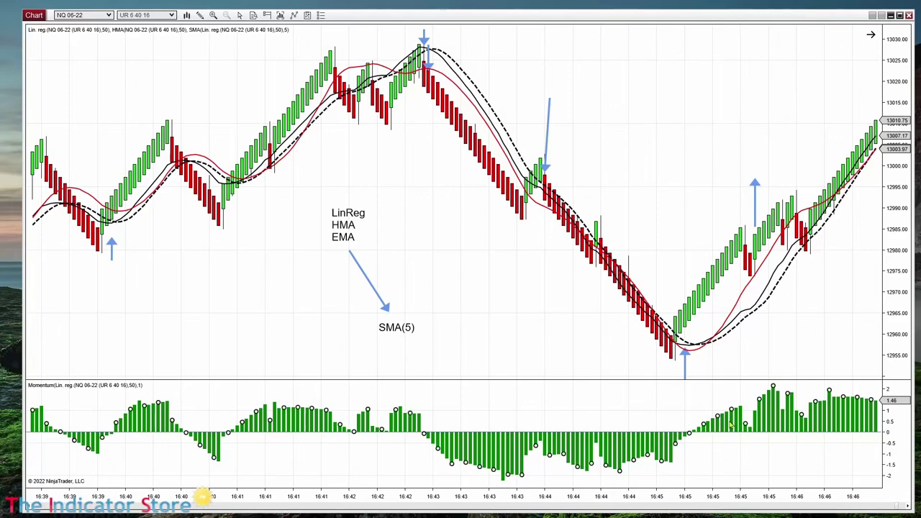
Add a second Momentum indicator to the chart's configured indicators.
{"action": "right_click", "coordinate": [455, 451]}
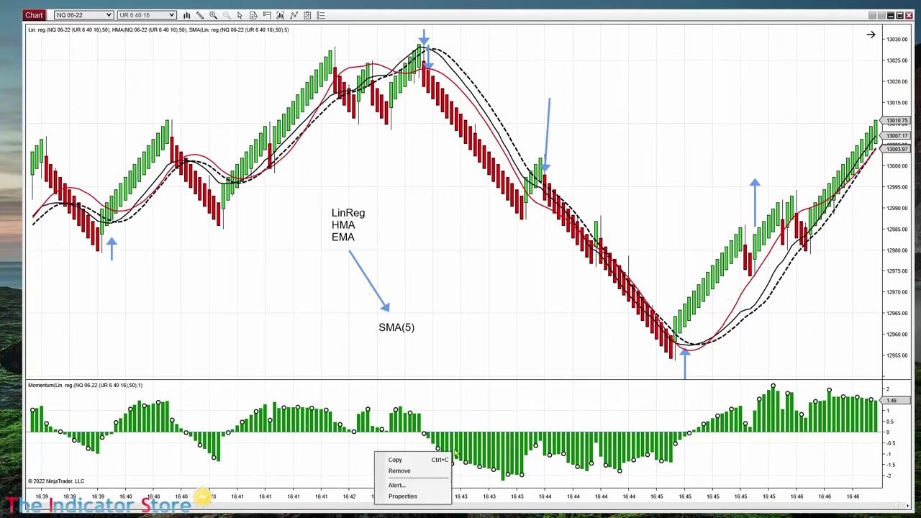
{"action": "left_click", "coordinate": [473, 408]}
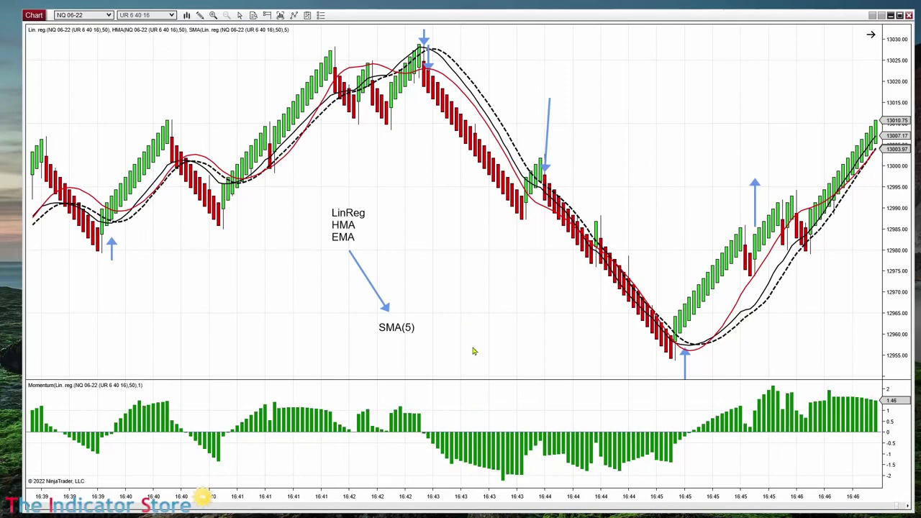
{"action": "right_click", "coordinate": [456, 317]}
{"action": "left_click", "coordinate": [344, 68]}
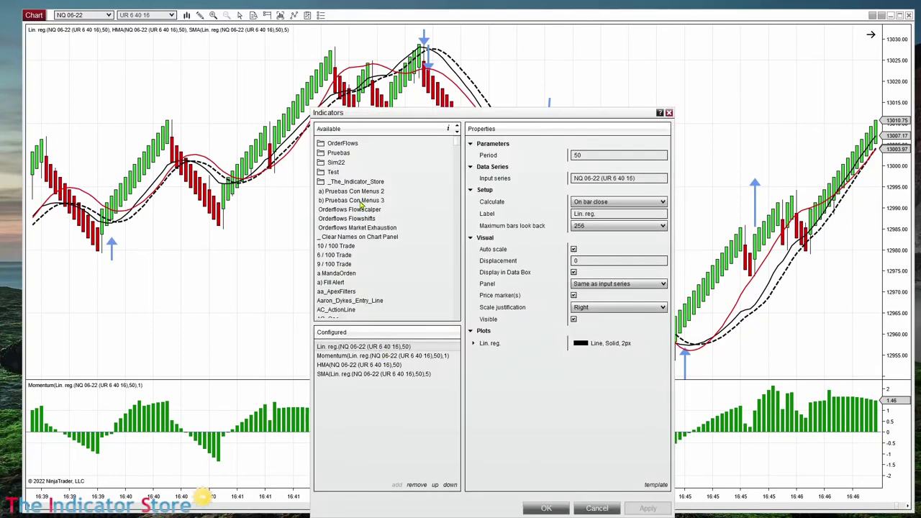
{"action": "left_click_drag", "start_coordinate": [457, 142], "coordinate": [458, 227]}
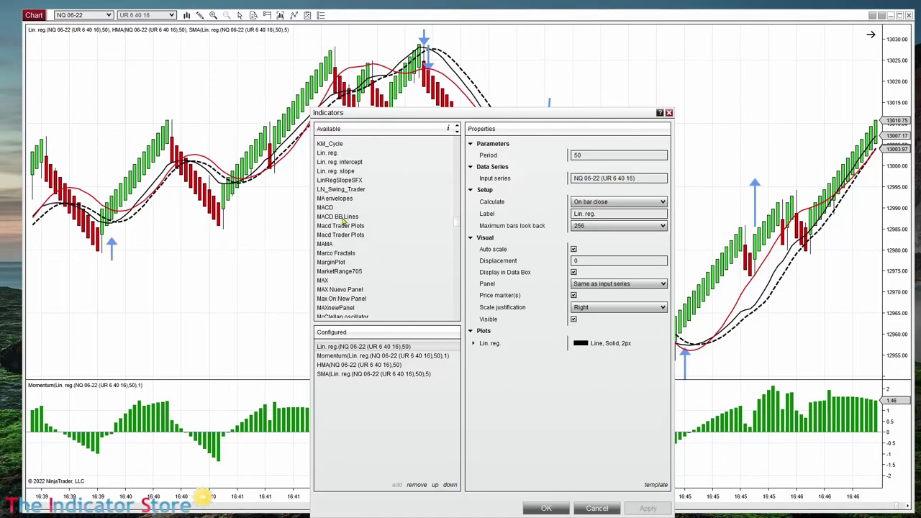
{"action": "scroll", "coordinate": [344, 224], "scroll_direction": "down", "scroll_amount": 1}
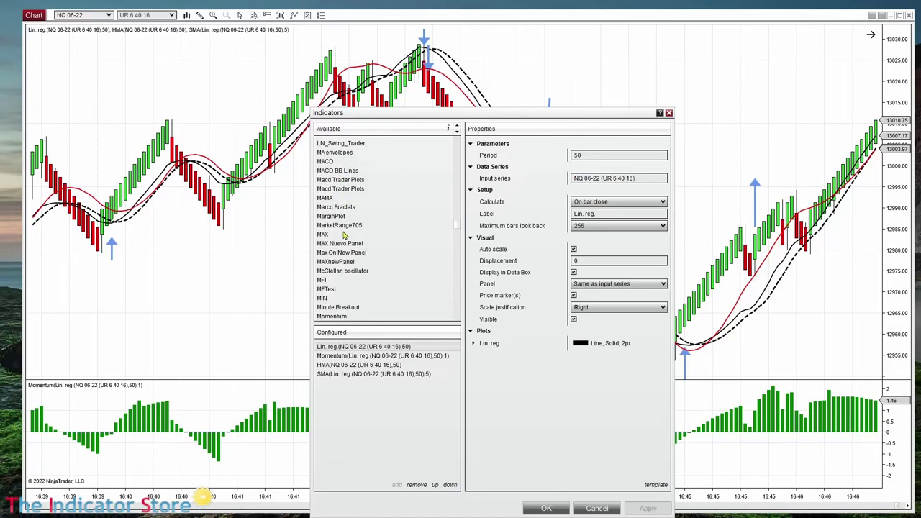
{"action": "scroll", "coordinate": [337, 300], "scroll_direction": "down", "scroll_amount": 1}
{"action": "double_click", "coordinate": [332, 296]}
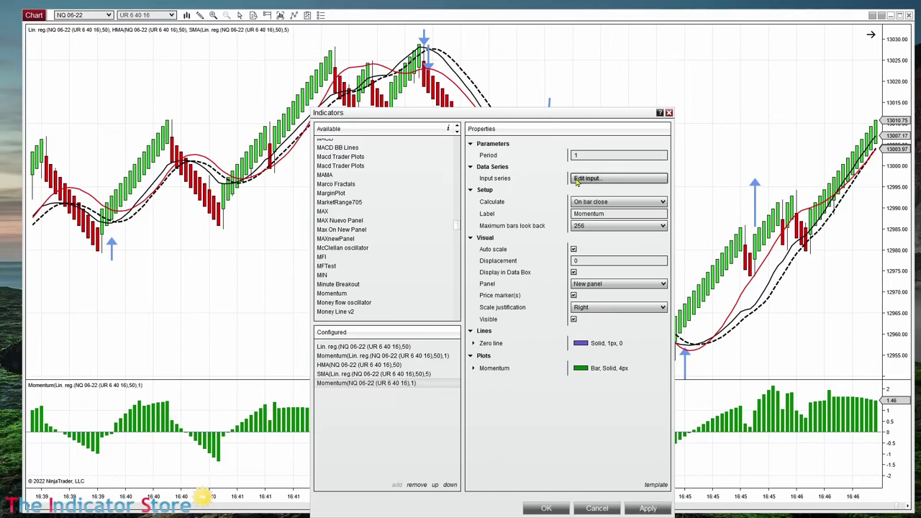
Set the new Momentum indicator's input series to SMA with period 5.
{"action": "left_click", "coordinate": [581, 180]}
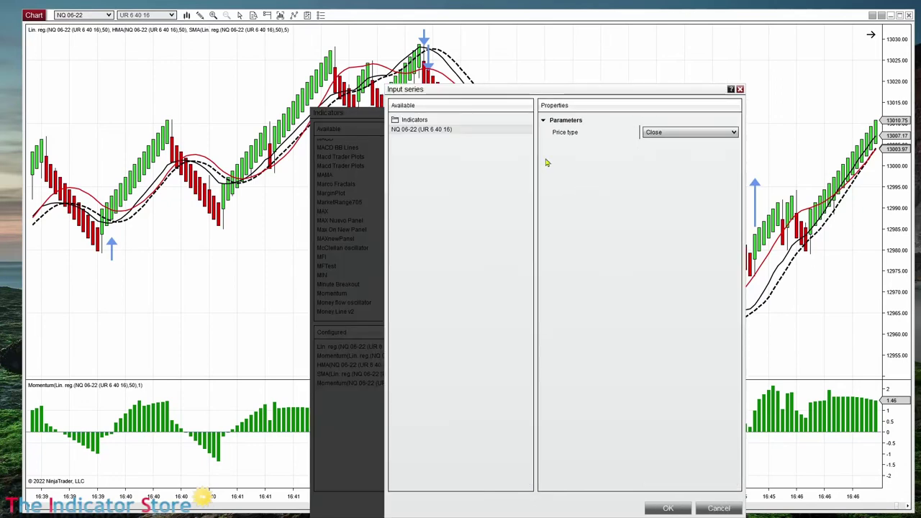
{"action": "double_click", "coordinate": [421, 122]}
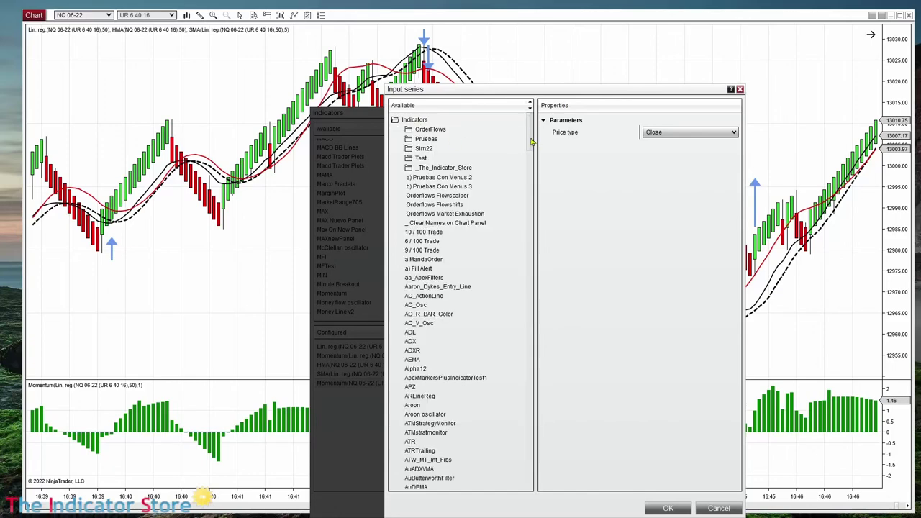
{"action": "left_click_drag", "start_coordinate": [531, 144], "coordinate": [533, 369]}
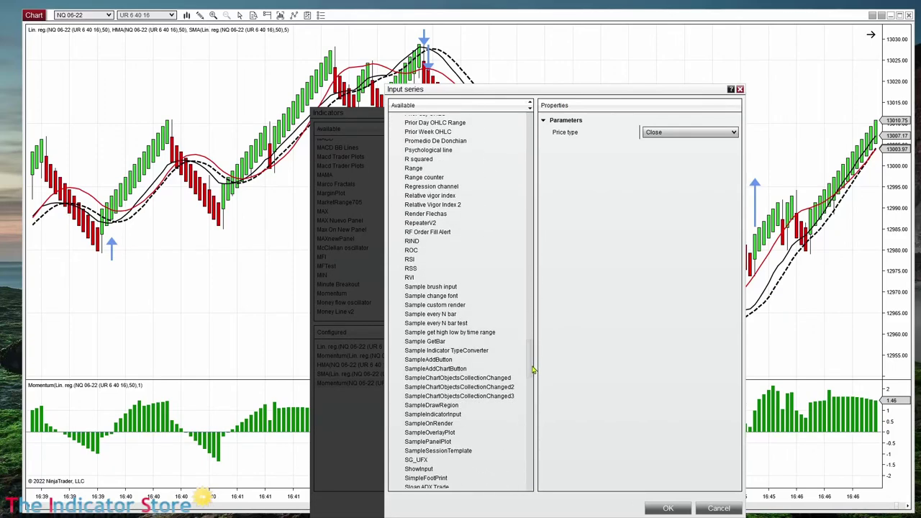
{"action": "scroll", "coordinate": [533, 366], "scroll_direction": "down", "scroll_amount": 3}
{"action": "type", "text": "sma"}
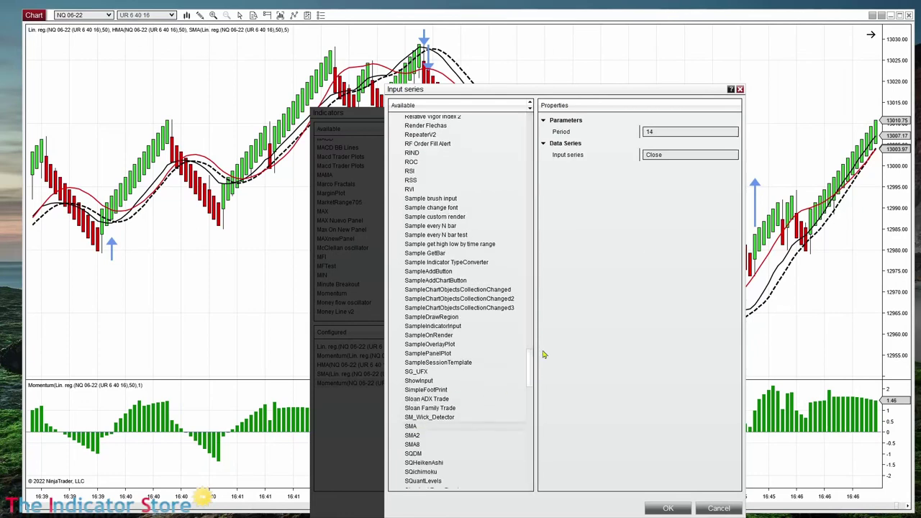
{"action": "left_click", "coordinate": [673, 133]}
{"action": "type", "text": "50"}
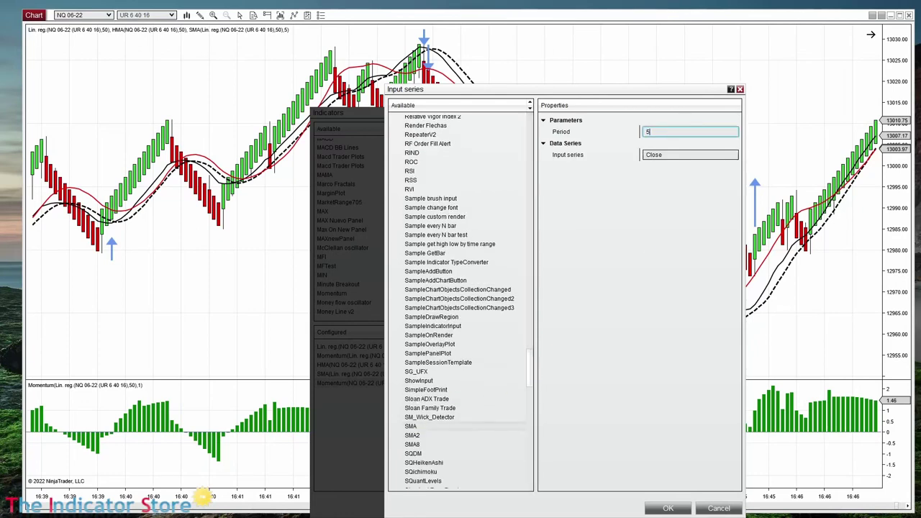
Set the SMA's own input series to Lin. reg. with period 50 and apply the new Momentum indicator to the chart.
{"action": "left_click", "coordinate": [675, 158]}
{"action": "left_click", "coordinate": [670, 158]}
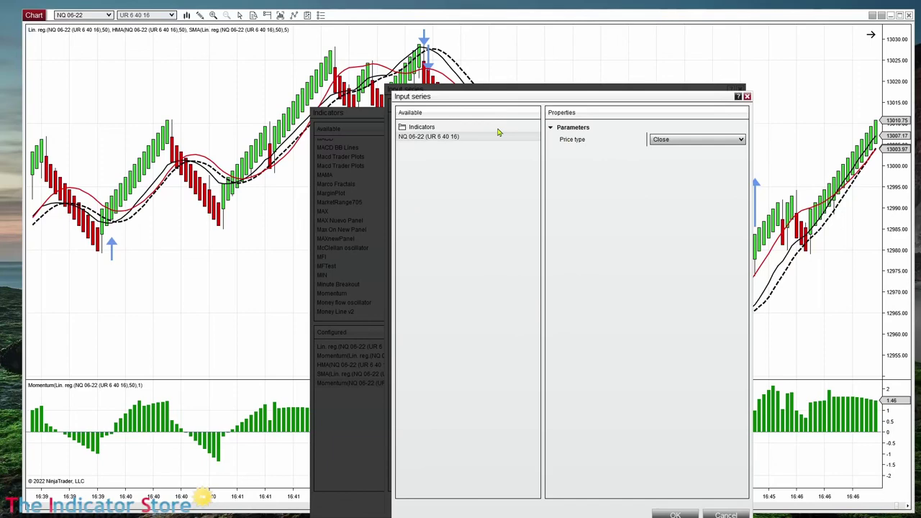
{"action": "left_click", "coordinate": [418, 128]}
{"action": "left_click_drag", "start_coordinate": [534, 139], "coordinate": [513, 349]}
{"action": "scroll", "coordinate": [513, 349], "scroll_direction": "up", "scroll_amount": 10}
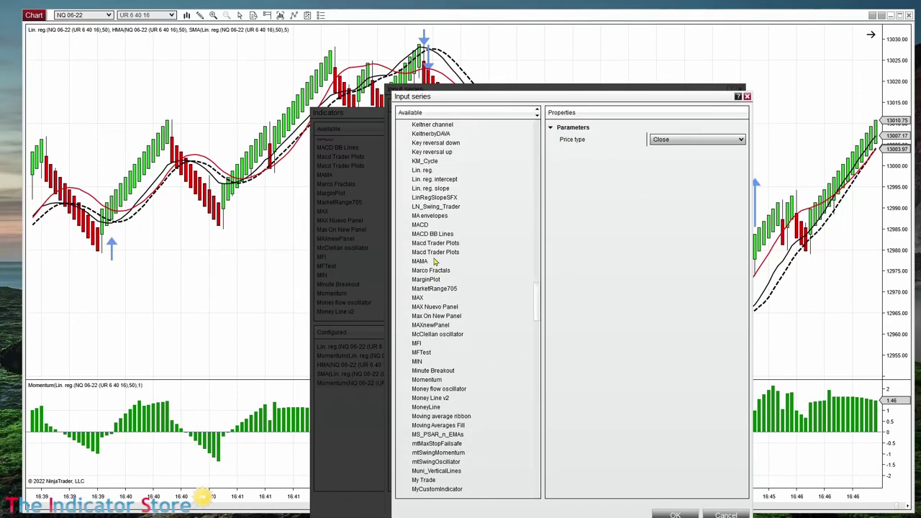
{"action": "left_click", "coordinate": [424, 170]}
{"action": "left_click", "coordinate": [672, 138]}
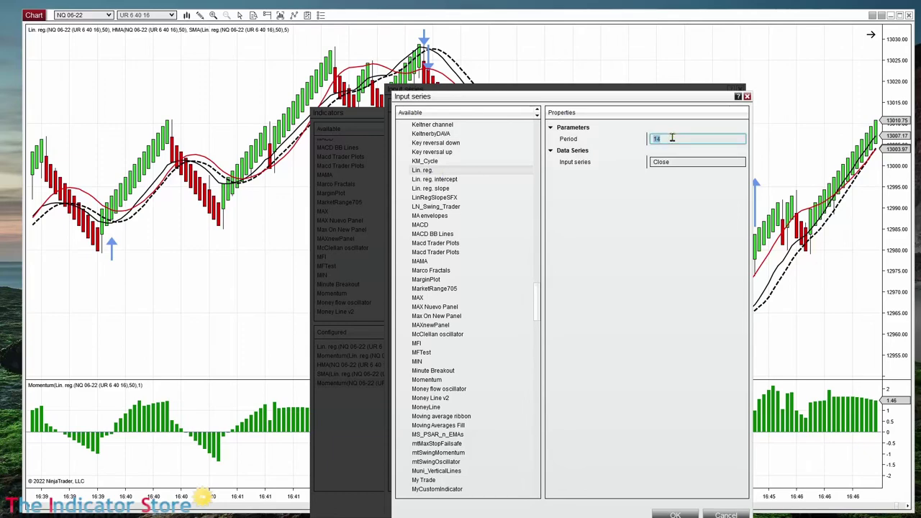
{"action": "type", "text": "8"}
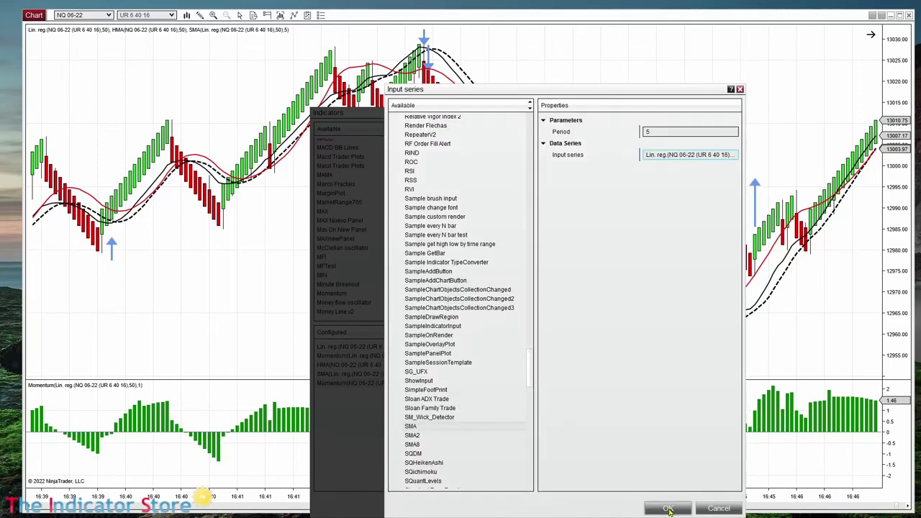
{"action": "left_click", "coordinate": [666, 507]}
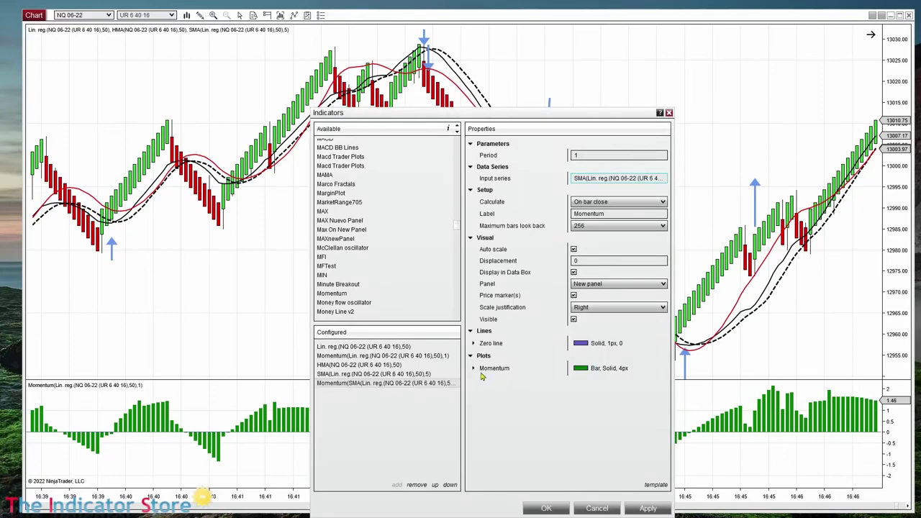
{"action": "left_click", "coordinate": [540, 511]}
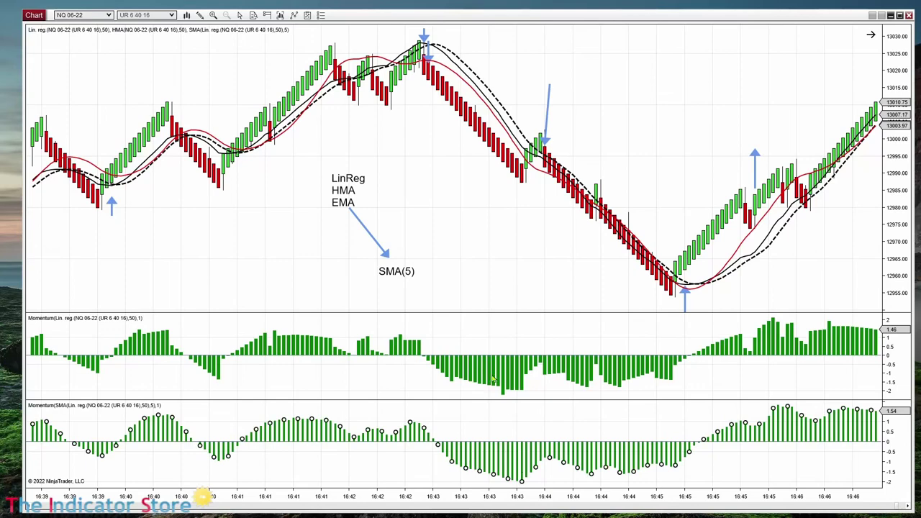
Change the plot of the Momentum indicator based on SMA(5) to the Line style in Red and apply it.
{"action": "left_click", "coordinate": [494, 380]}
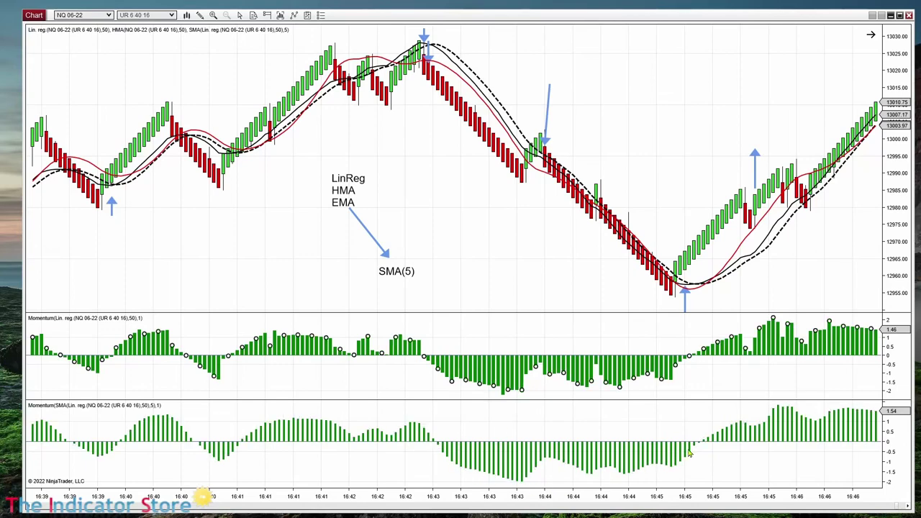
{"action": "left_click", "coordinate": [711, 389]}
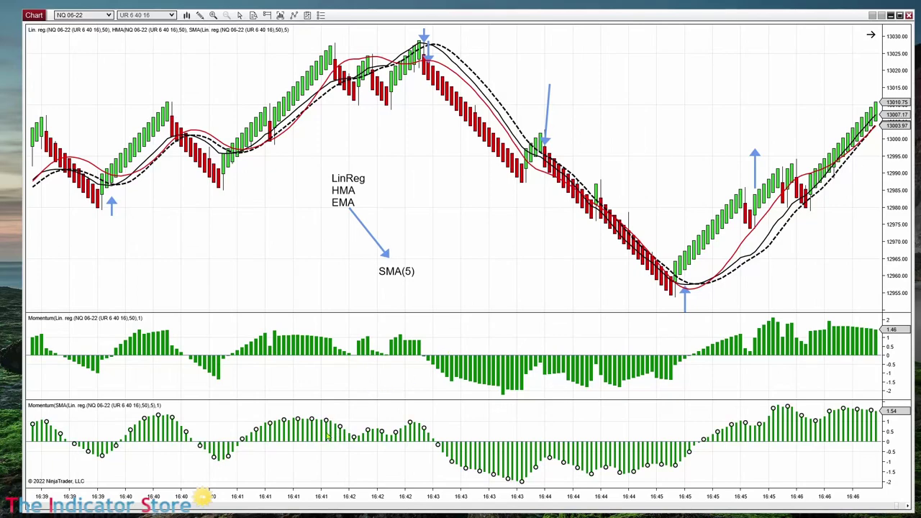
{"action": "key", "text": "ctrl+i"}
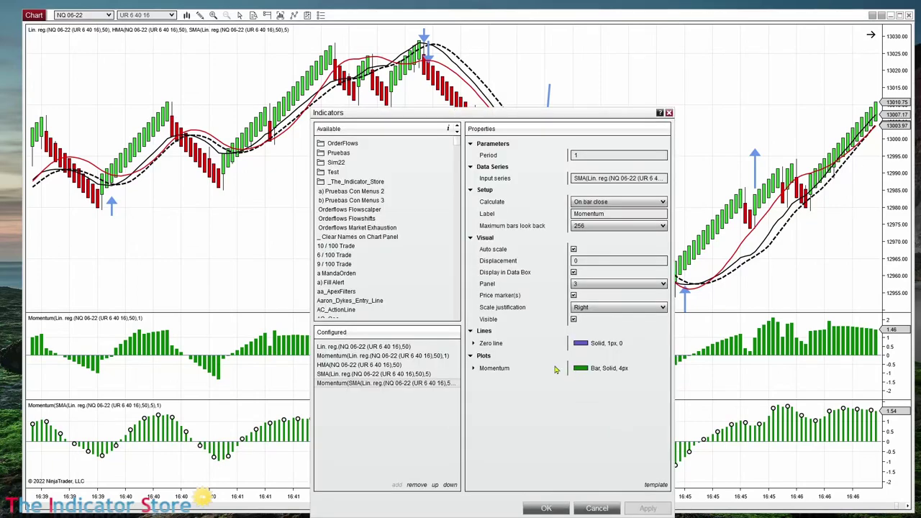
{"action": "left_click", "coordinate": [474, 368]}
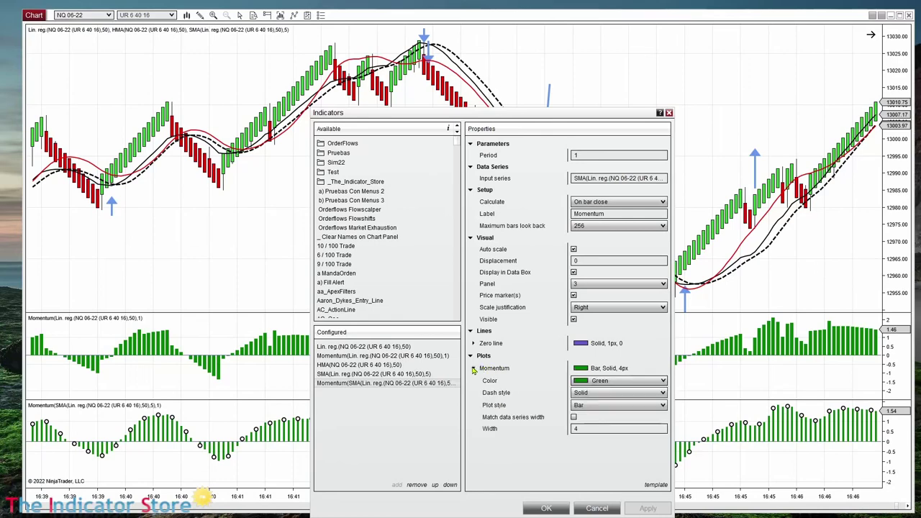
{"action": "left_click", "coordinate": [584, 407]}
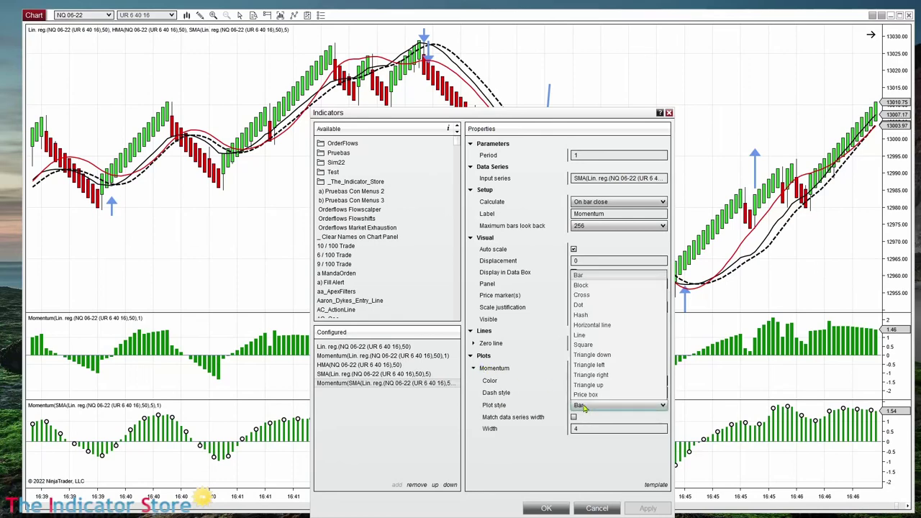
{"action": "left_click", "coordinate": [586, 336]}
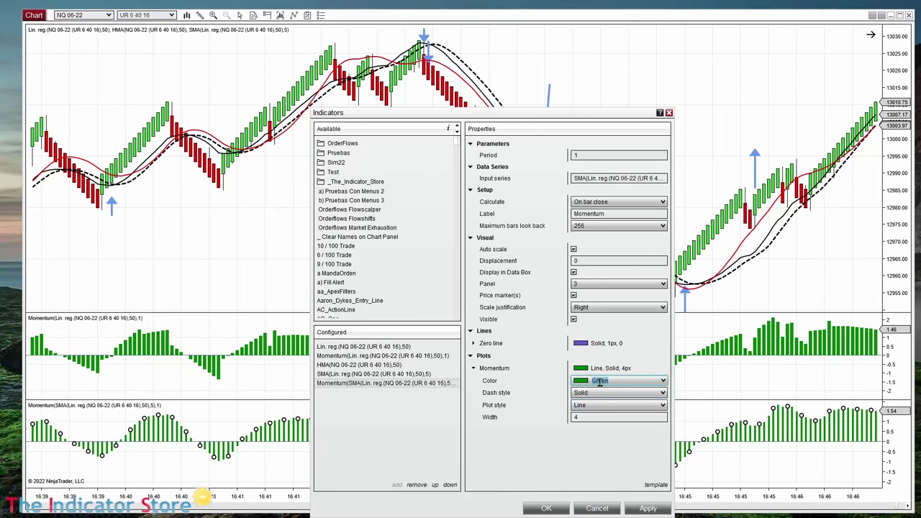
{"action": "type", "text": "Red"}
{"action": "left_click", "coordinate": [547, 508]}
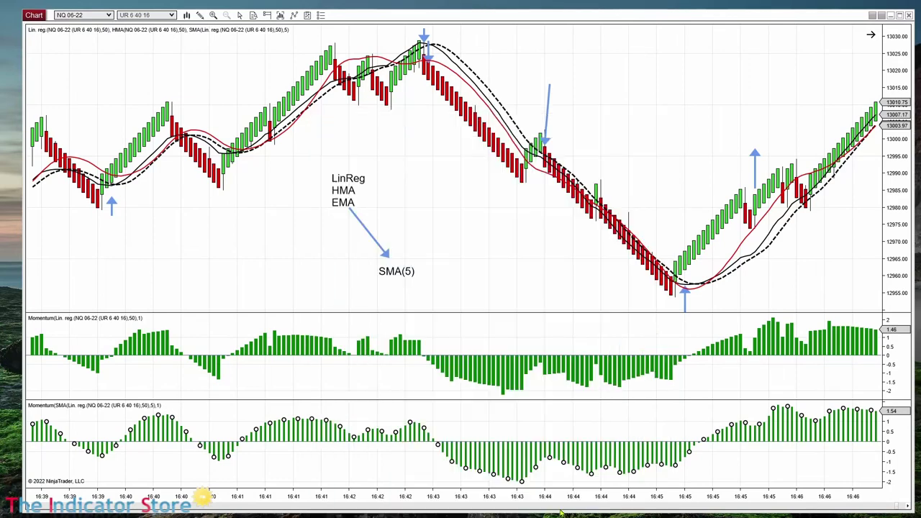
Move the red smoothed Momentum line into the panel of the original Momentum histogram so both overlap.
{"action": "left_click", "coordinate": [738, 429]}
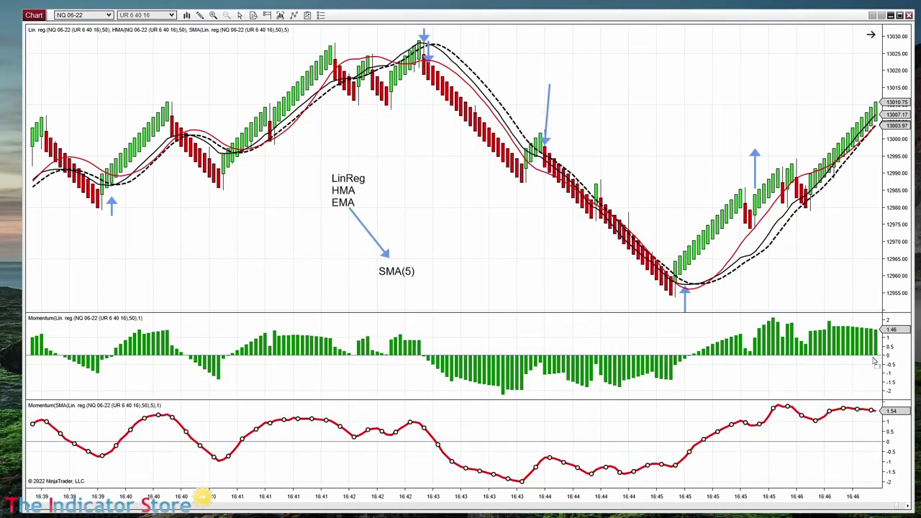
{"action": "left_click_drag", "start_coordinate": [894, 360], "coordinate": [892, 359]}
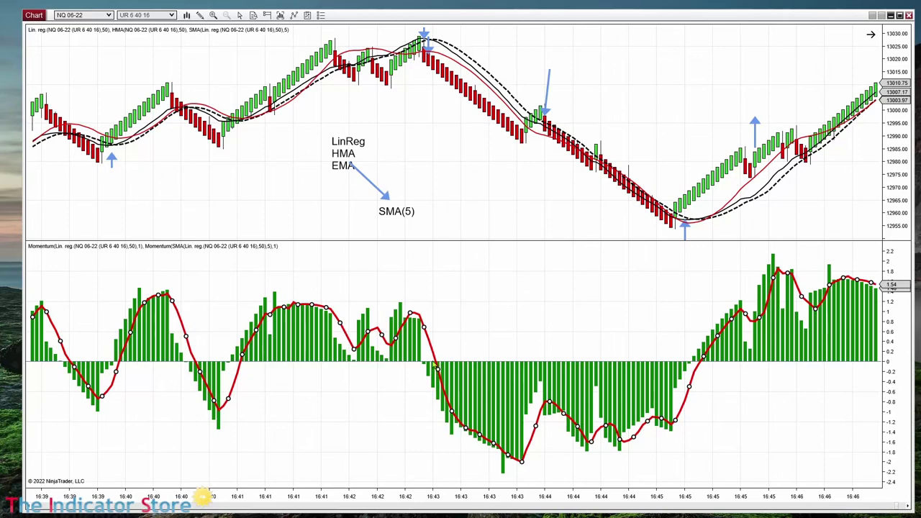
On the price bars near 16:37, draw a downward arrow at the green pullback's peak and an upward arrow at its start.
{"action": "scroll", "coordinate": [306, 432], "scroll_direction": "up", "scroll_amount": 3}
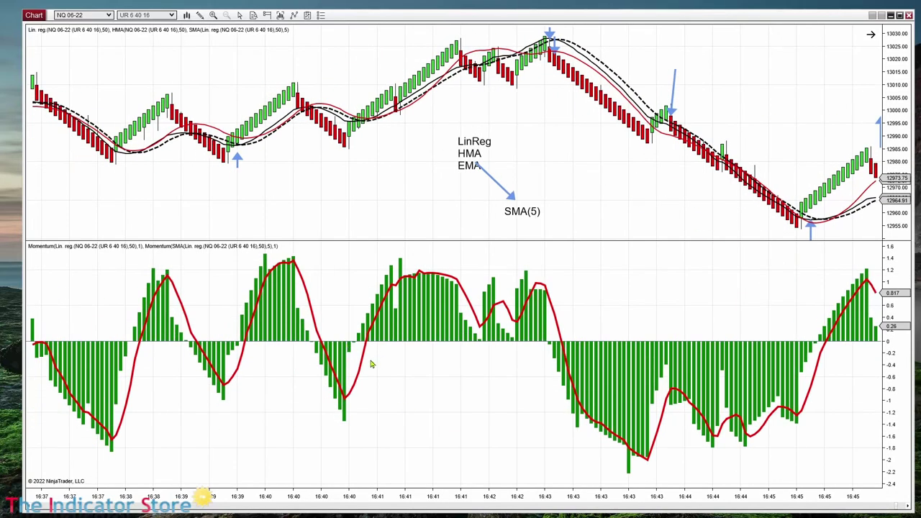
{"action": "scroll", "coordinate": [388, 422], "scroll_direction": "up", "scroll_amount": 2}
{"action": "scroll", "coordinate": [549, 425], "scroll_direction": "up", "scroll_amount": 4}
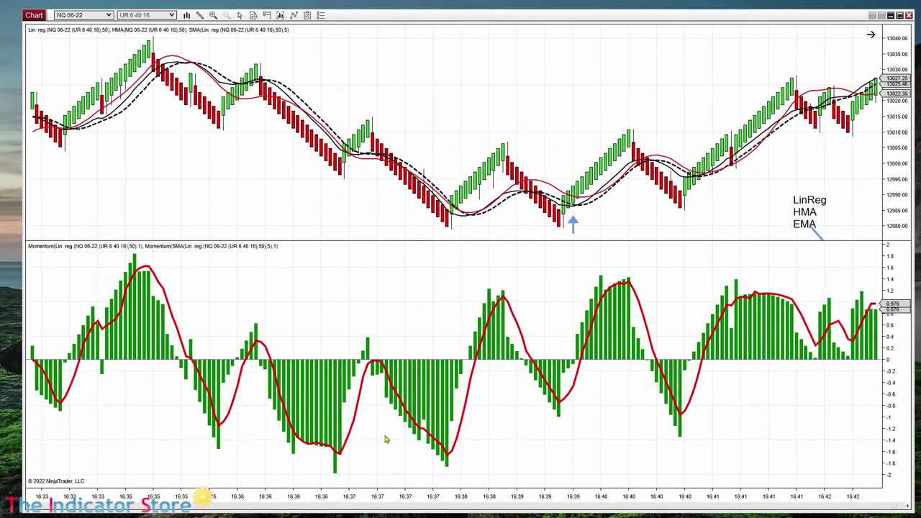
{"action": "scroll", "coordinate": [386, 436], "scroll_direction": "up", "scroll_amount": 1}
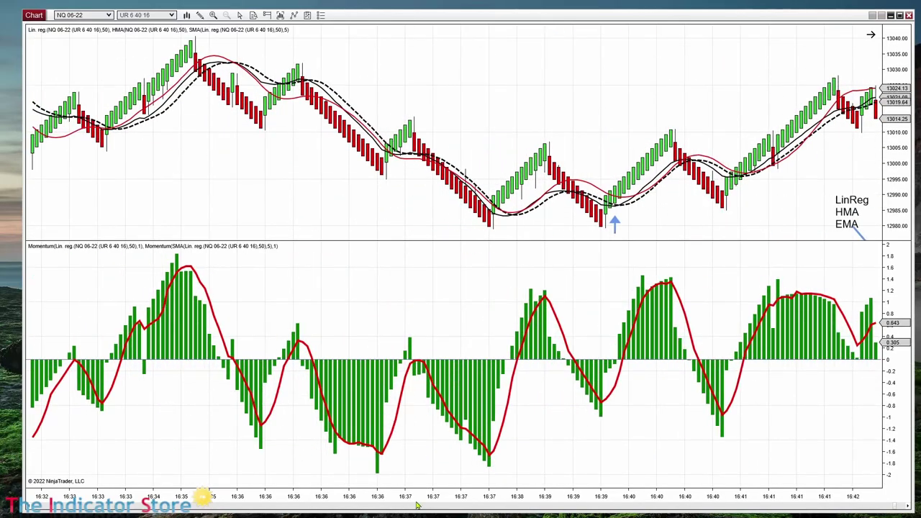
{"action": "left_click_drag", "start_coordinate": [419, 504], "coordinate": [300, 468]}
{"action": "scroll", "coordinate": [432, 338], "scroll_direction": "up", "scroll_amount": 3}
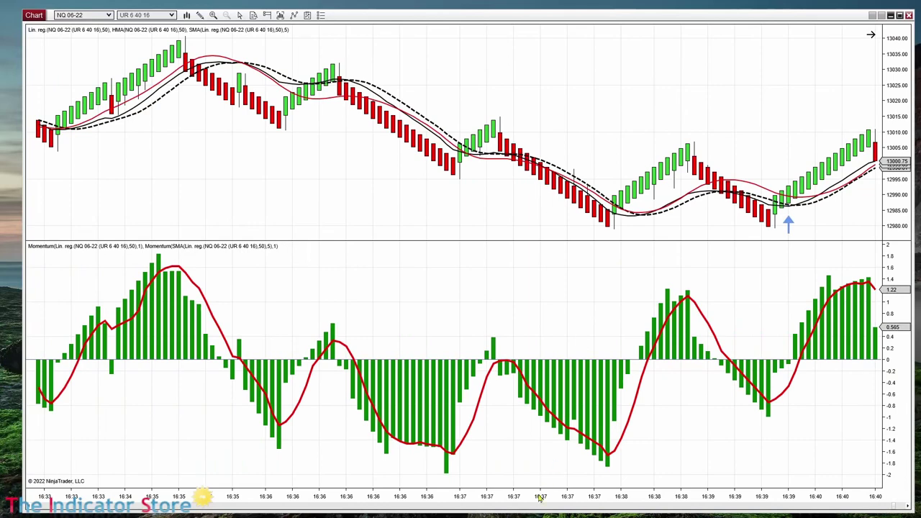
{"action": "scroll", "coordinate": [503, 403], "scroll_direction": "up", "scroll_amount": 1}
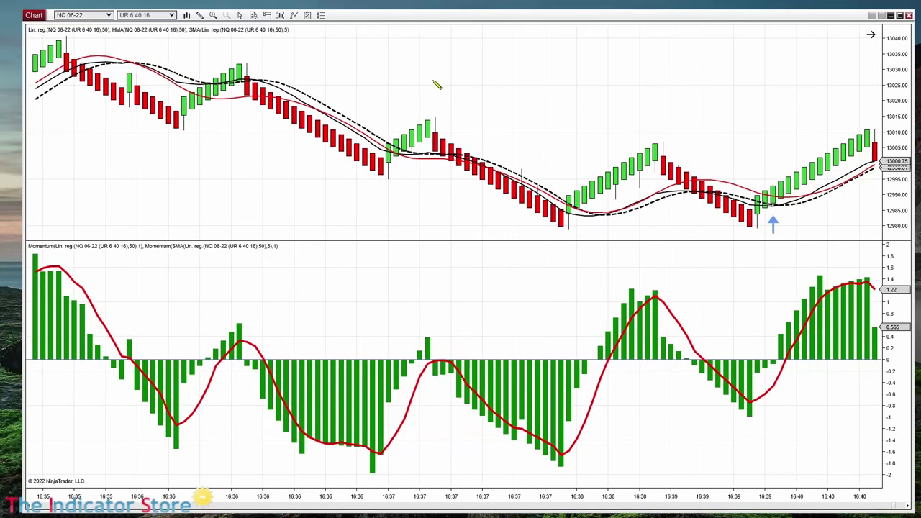
{"action": "left_click", "coordinate": [443, 112]}
{"action": "left_click_drag", "start_coordinate": [445, 114], "coordinate": [436, 112]}
{"action": "left_click", "coordinate": [385, 115]}
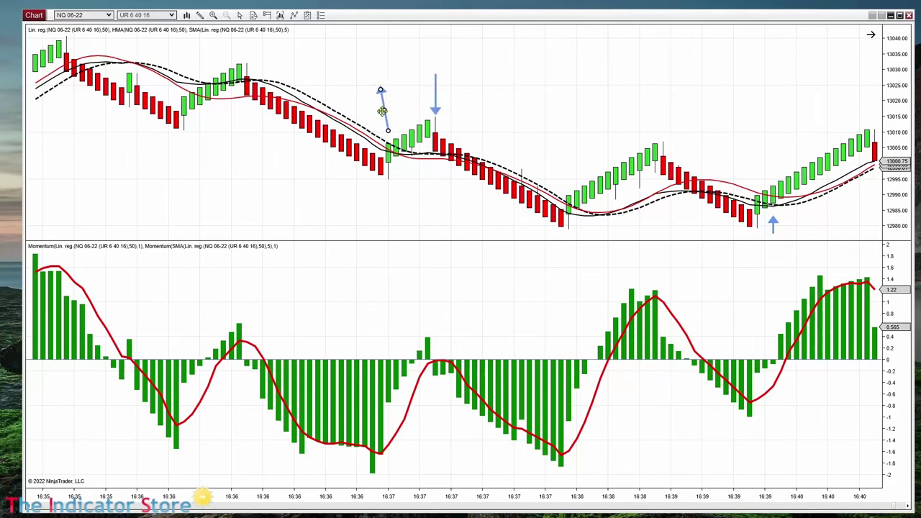
Compare the turning points of the Momentum histogram and the red line near 16:37 with the upward arrow.
{"action": "left_click", "coordinate": [385, 418]}
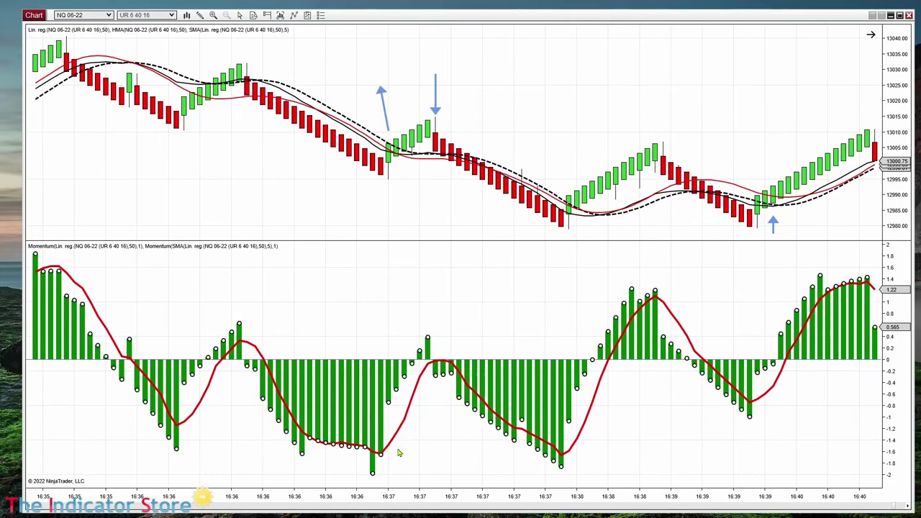
{"action": "left_click", "coordinate": [391, 447]}
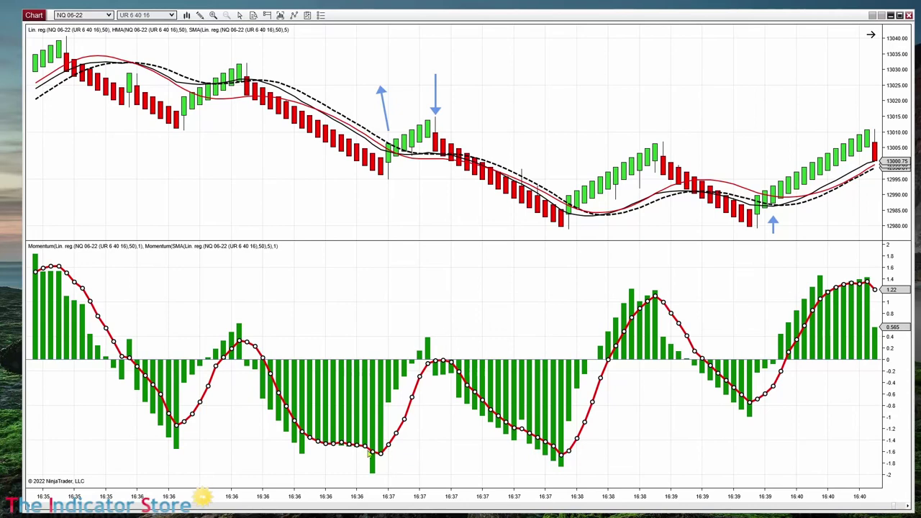
{"action": "left_click", "coordinate": [385, 112]}
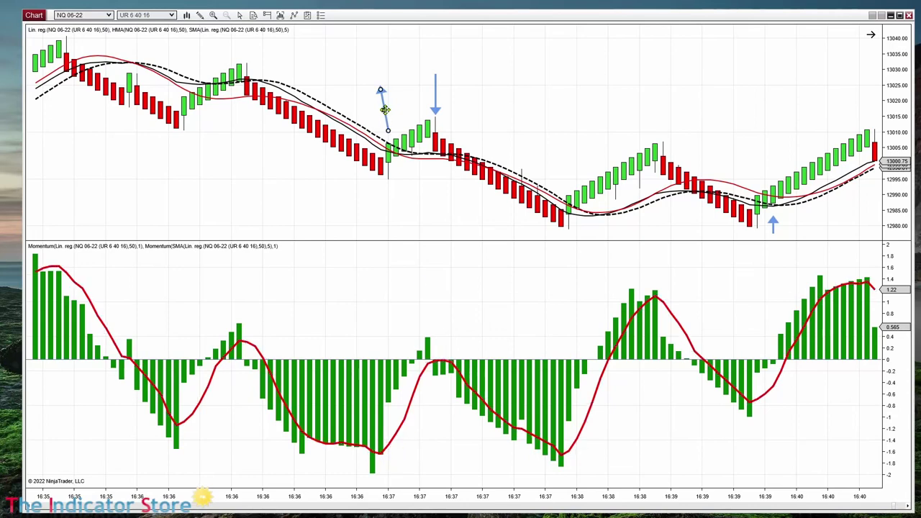
Delete the upward arrow on the price bars near 16:37 and shift the downward arrow over the pullback's last green bar.
{"action": "key", "text": "Delete"}
{"action": "left_click", "coordinate": [435, 92]}
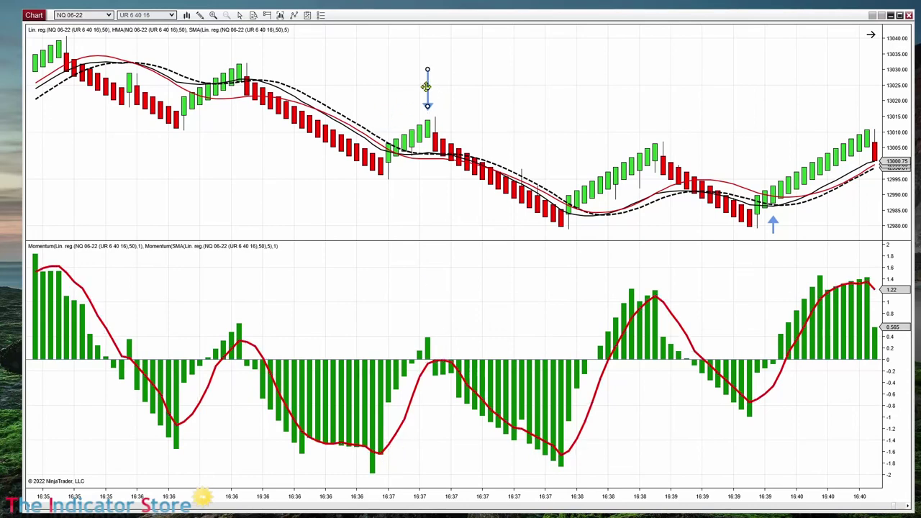
Near 16:37, mark the Momentum histogram's small peak with a downward arrow and the red line below it with an upward arrow.
{"action": "left_click", "coordinate": [449, 308]}
{"action": "left_click_drag", "start_coordinate": [433, 269], "coordinate": [429, 332]}
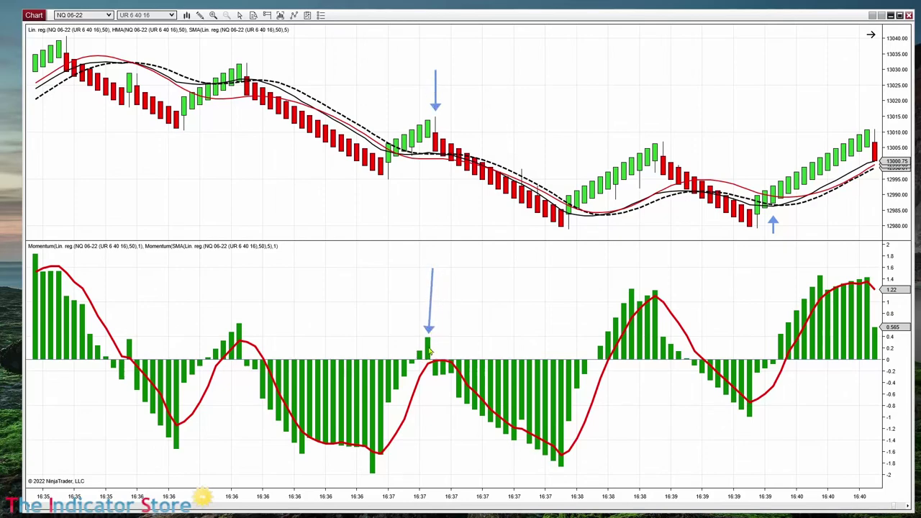
{"action": "left_click", "coordinate": [438, 92]}
{"action": "left_click_drag", "start_coordinate": [434, 89], "coordinate": [419, 89]}
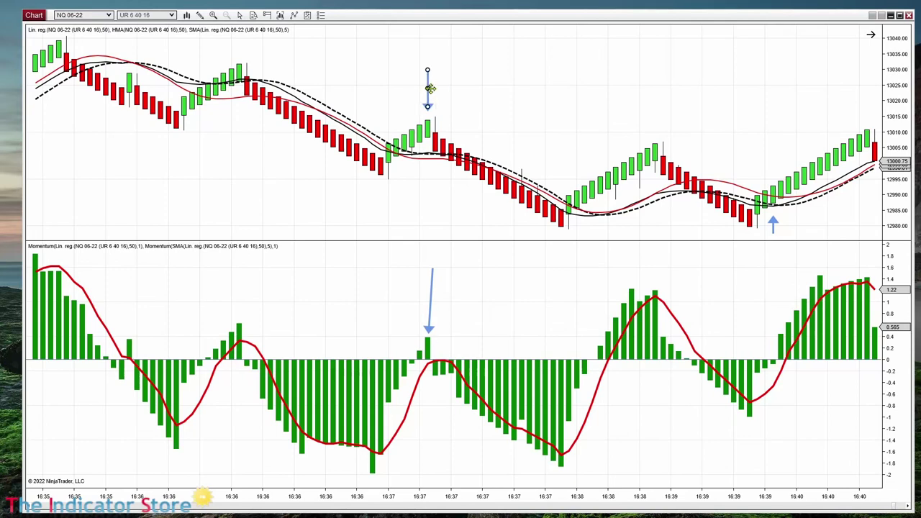
{"action": "left_click", "coordinate": [428, 422]}
{"action": "left_click_drag", "start_coordinate": [430, 424], "coordinate": [430, 373]}
Enlarge the price panel and stretch its price scale to compare how LinReg, its SMA(5) and the HMA turn near 16:37.
{"action": "left_click_drag", "start_coordinate": [436, 243], "coordinate": [436, 413]}
{"action": "left_click_drag", "start_coordinate": [890, 335], "coordinate": [650, 267]}
{"action": "left_click_drag", "start_coordinate": [895, 344], "coordinate": [904, 184]}
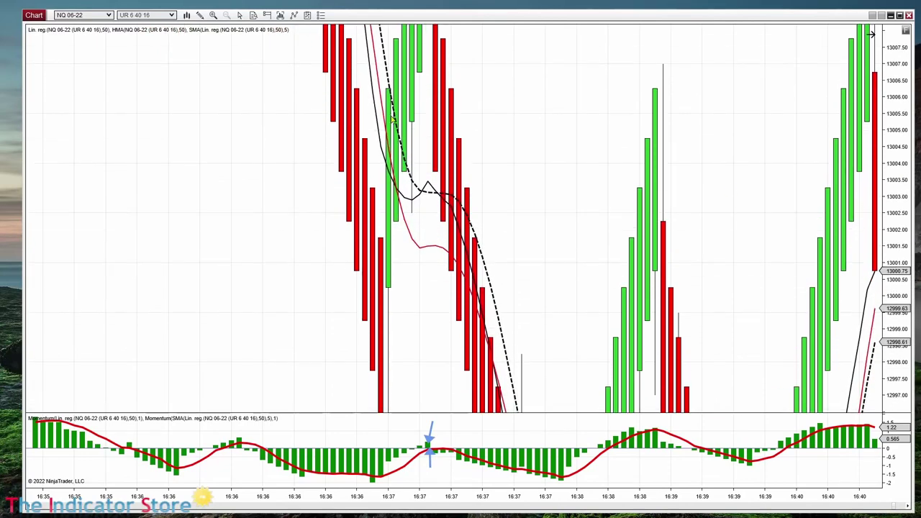
{"action": "left_click", "coordinate": [386, 77]}
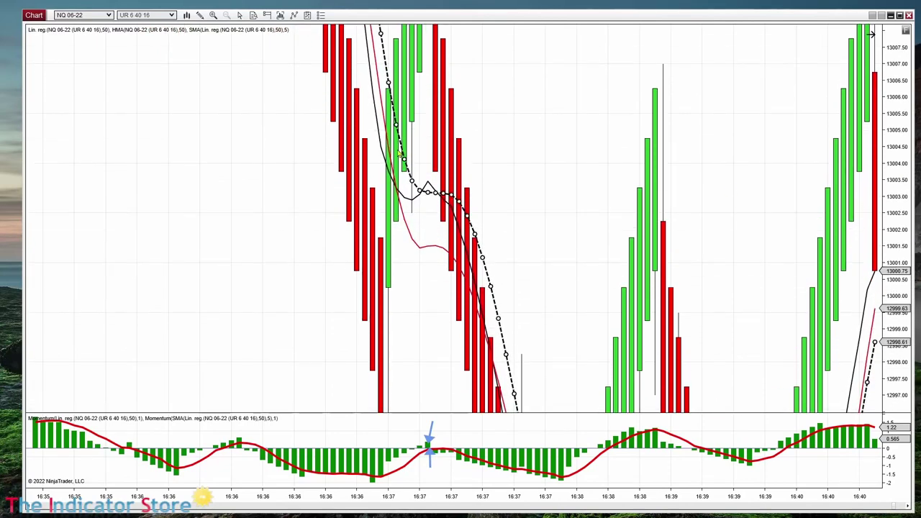
{"action": "left_click", "coordinate": [538, 200]}
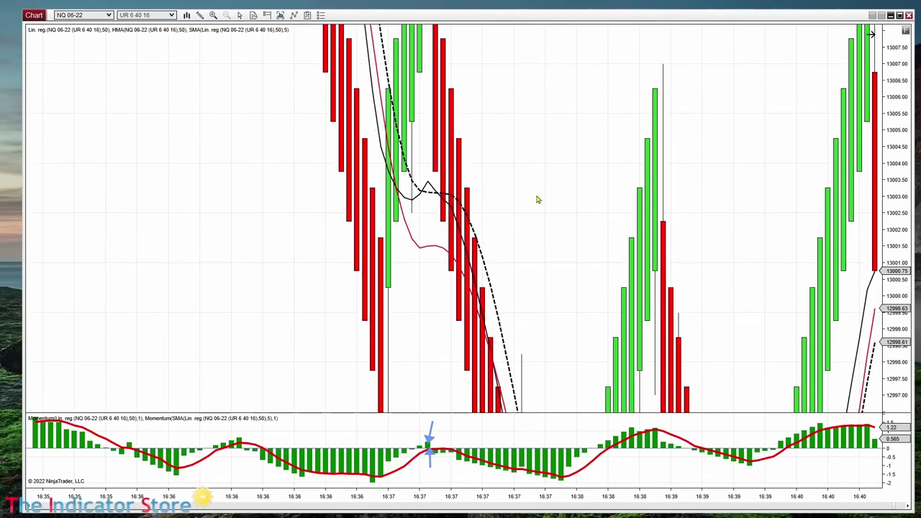
{"action": "left_click", "coordinate": [419, 200]}
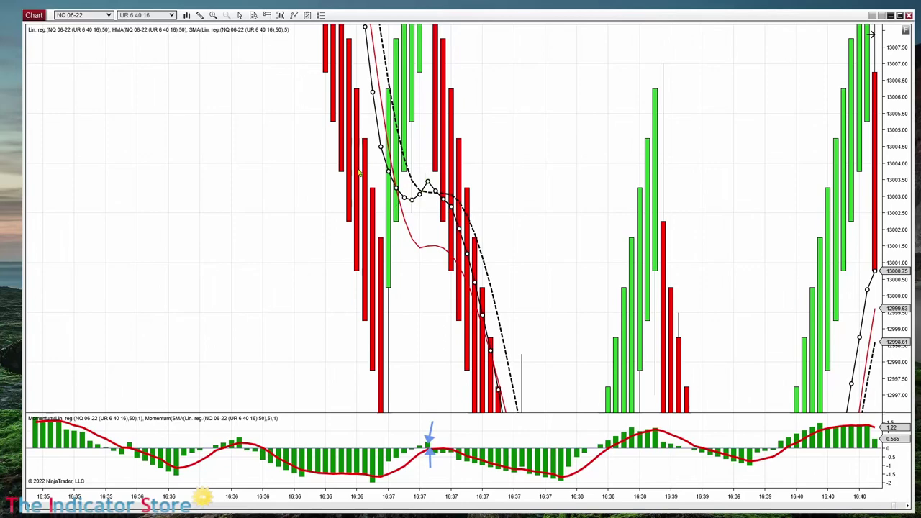
{"action": "left_click", "coordinate": [530, 189]}
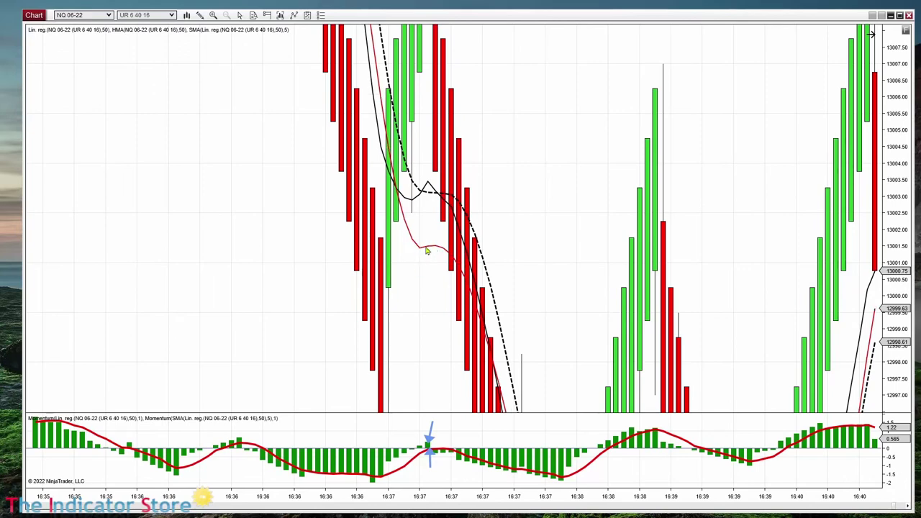
{"action": "left_click", "coordinate": [906, 30]}
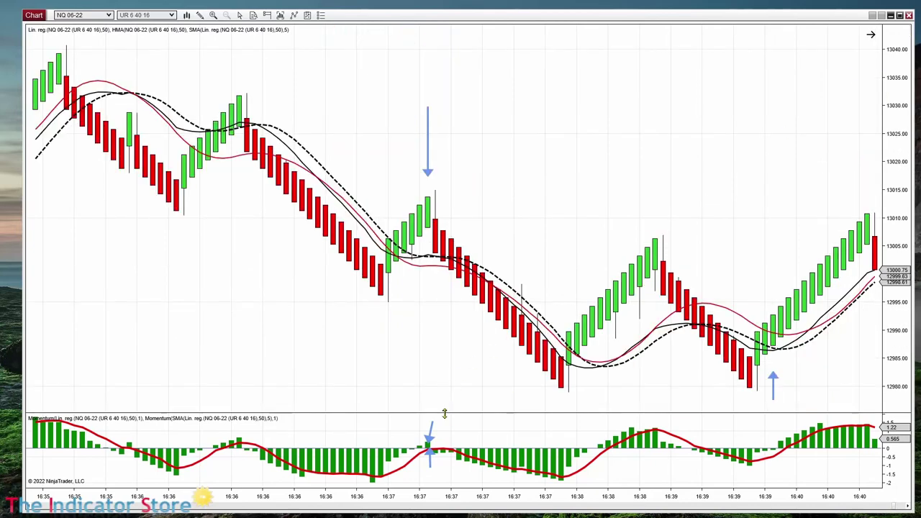
{"action": "left_click_drag", "start_coordinate": [450, 413], "coordinate": [466, 287]}
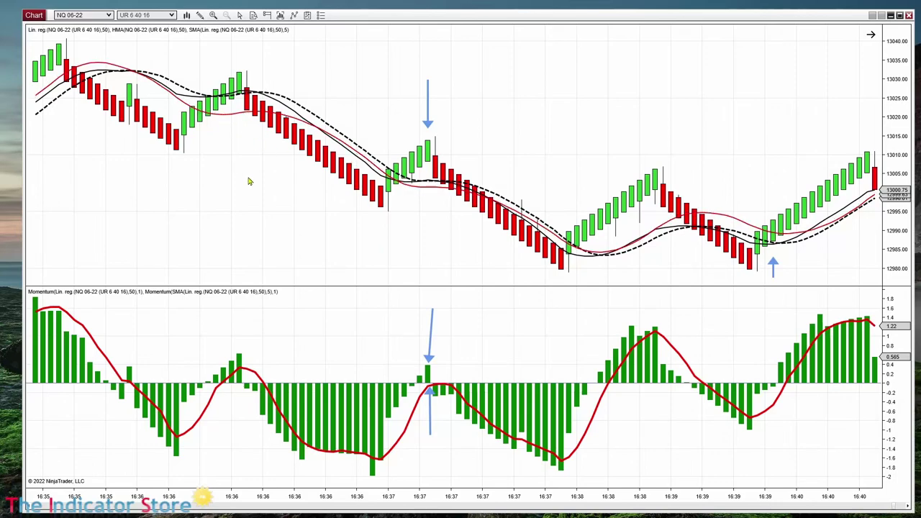
Add another SMA indicator to the chart and set its period to 5.
{"action": "right_click", "coordinate": [550, 108]}
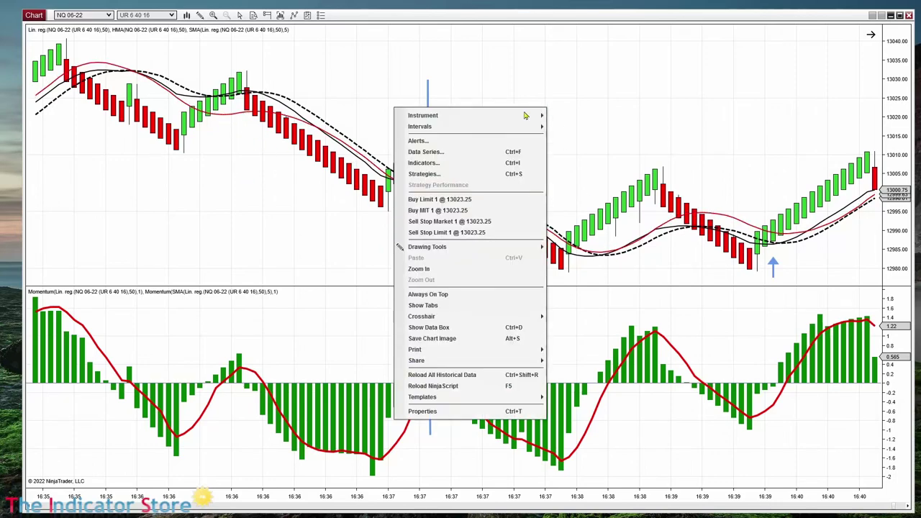
{"action": "left_click", "coordinate": [420, 170]}
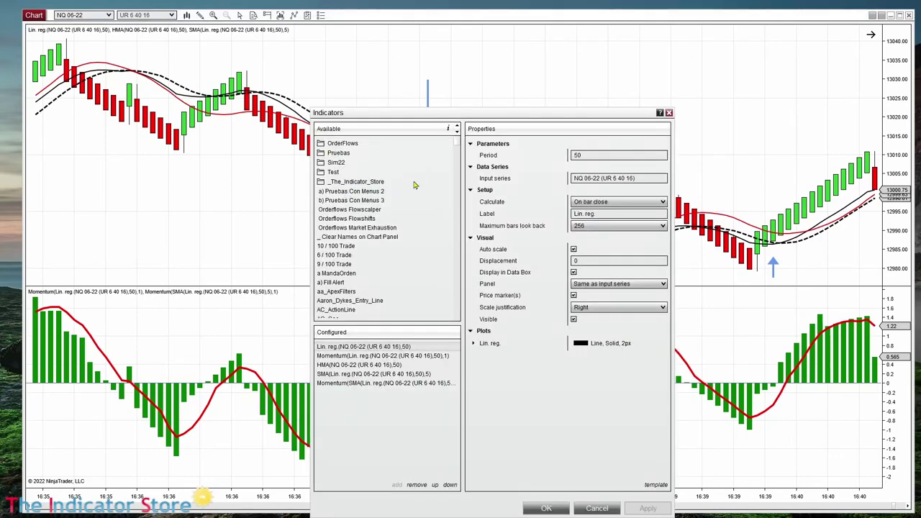
{"action": "scroll", "coordinate": [403, 259], "scroll_direction": "down", "scroll_amount": 15}
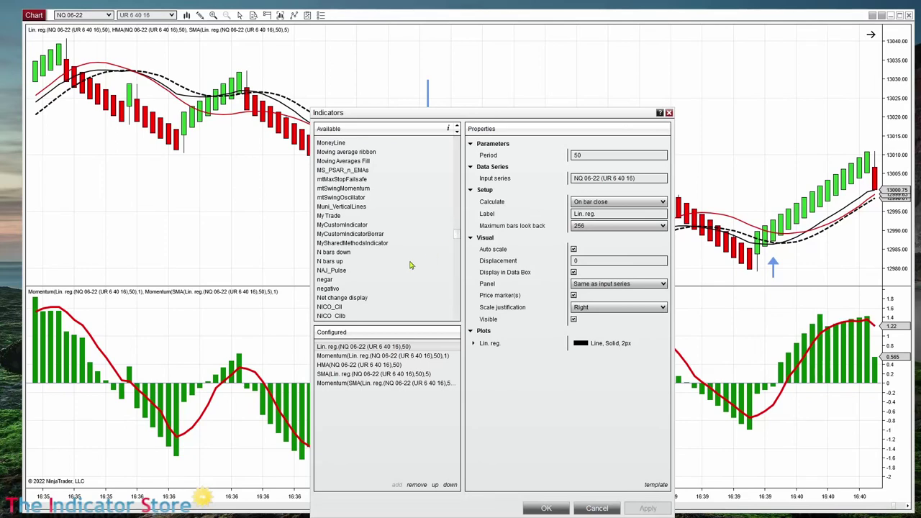
{"action": "scroll", "coordinate": [394, 262], "scroll_direction": "down", "scroll_amount": 5}
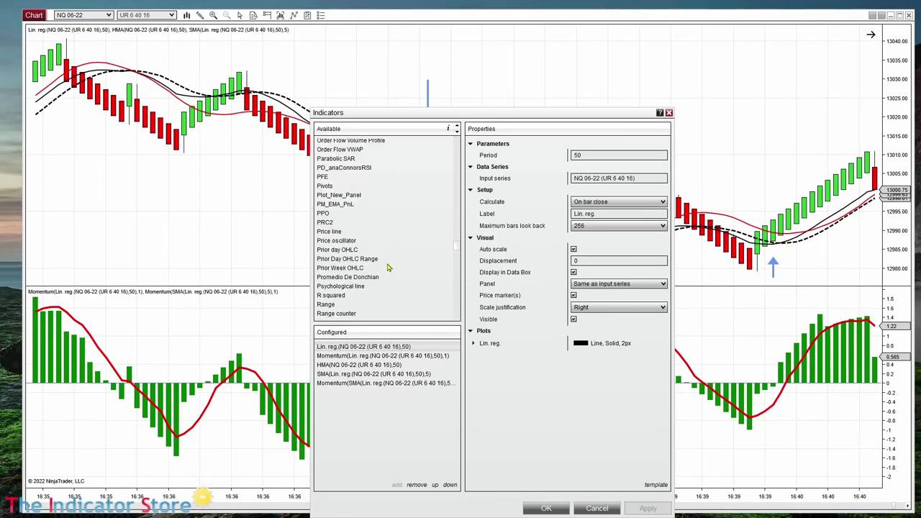
{"action": "scroll", "coordinate": [353, 270], "scroll_direction": "down", "scroll_amount": 5}
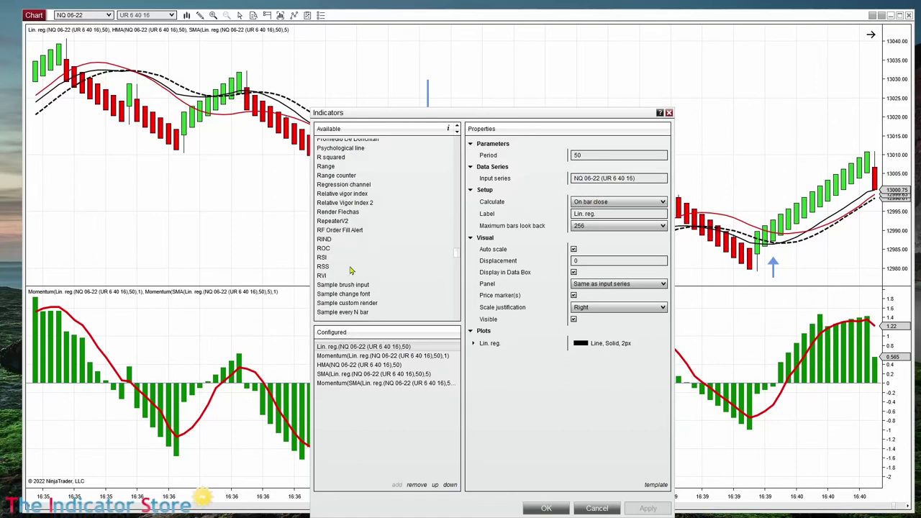
{"action": "scroll", "coordinate": [333, 285], "scroll_direction": "down", "scroll_amount": 8}
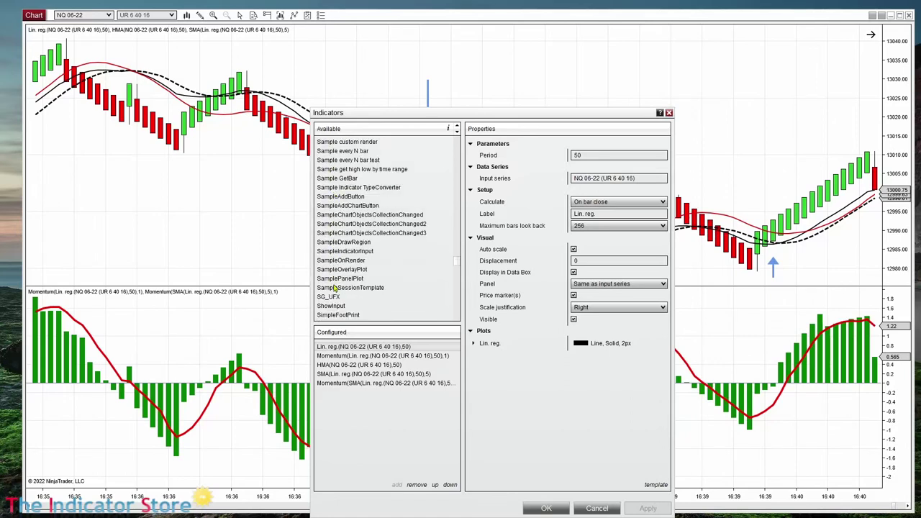
{"action": "left_click", "coordinate": [328, 283]}
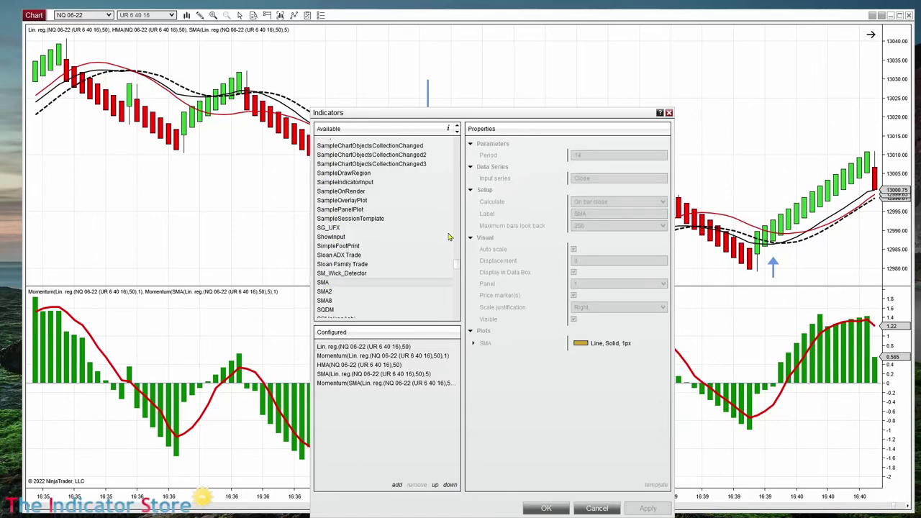
{"action": "double_click", "coordinate": [323, 283]}
{"action": "left_click", "coordinate": [599, 156]}
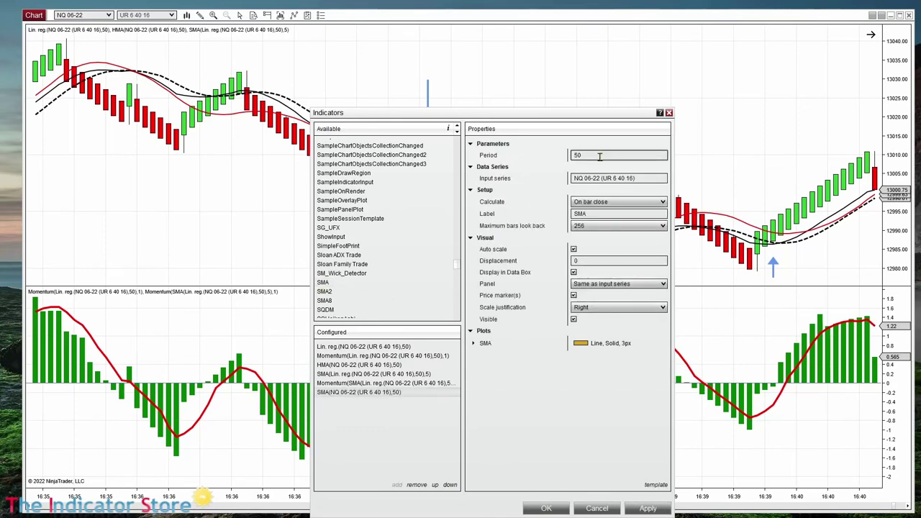
{"action": "type", "text": "50"}
{"action": "key", "text": "Return"}
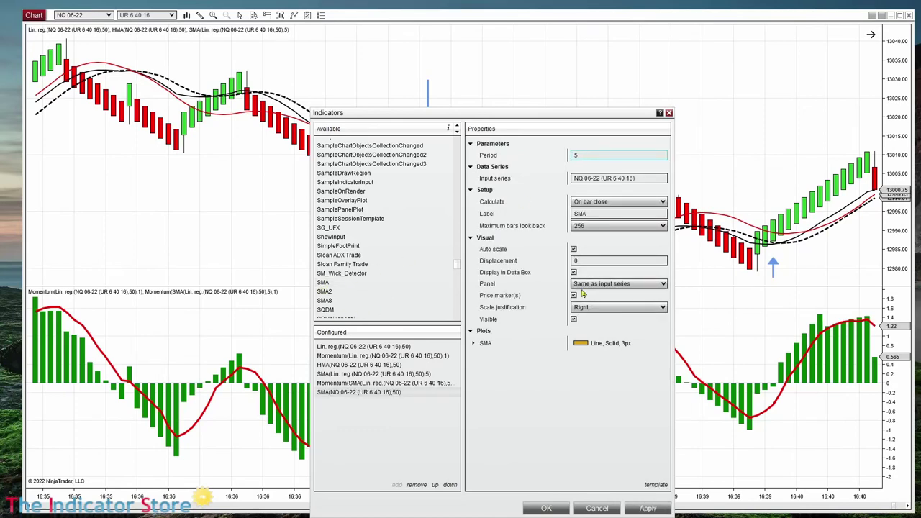
Set the new SMA's input series to the HMA indicator with a period of 50.
{"action": "left_click", "coordinate": [588, 179]}
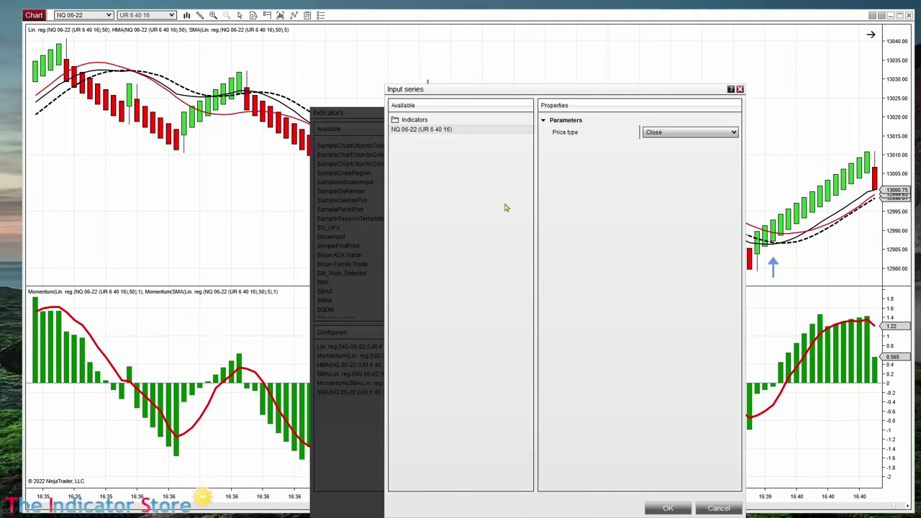
{"action": "double_click", "coordinate": [414, 119]}
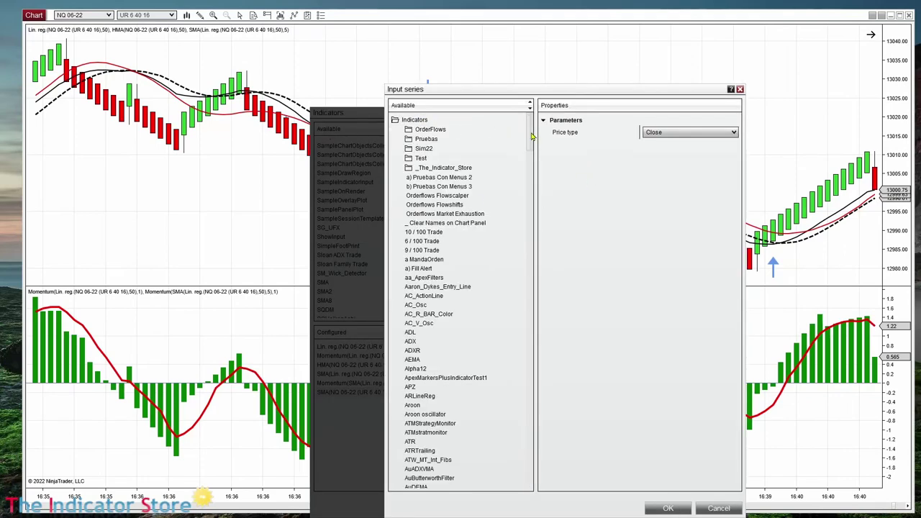
{"action": "scroll", "coordinate": [481, 257], "scroll_direction": "down", "scroll_amount": 15}
{"action": "left_click", "coordinate": [410, 275]}
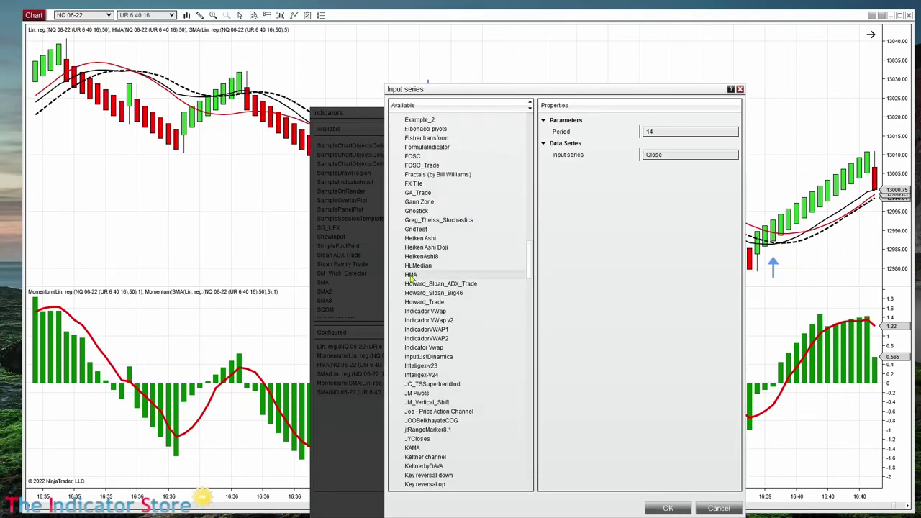
{"action": "double_click", "coordinate": [669, 133]}
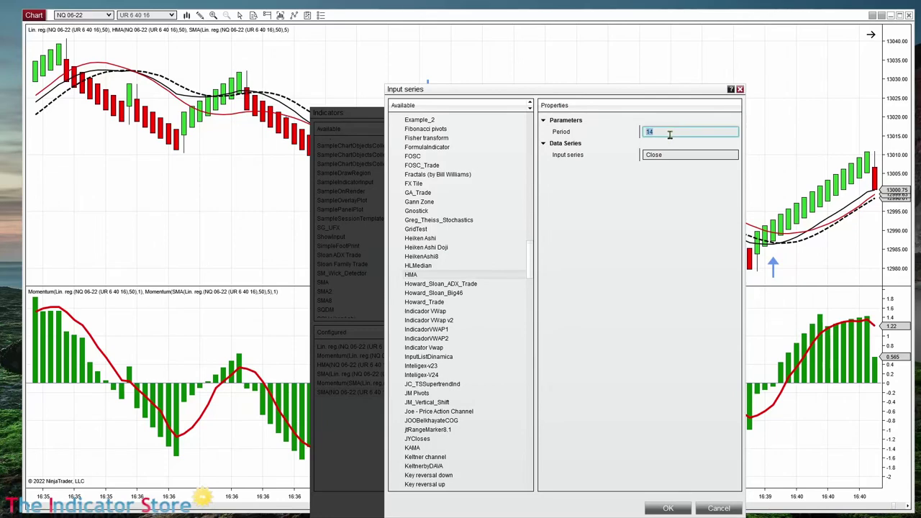
{"action": "type", "text": "50"}
{"action": "left_click", "coordinate": [668, 508]}
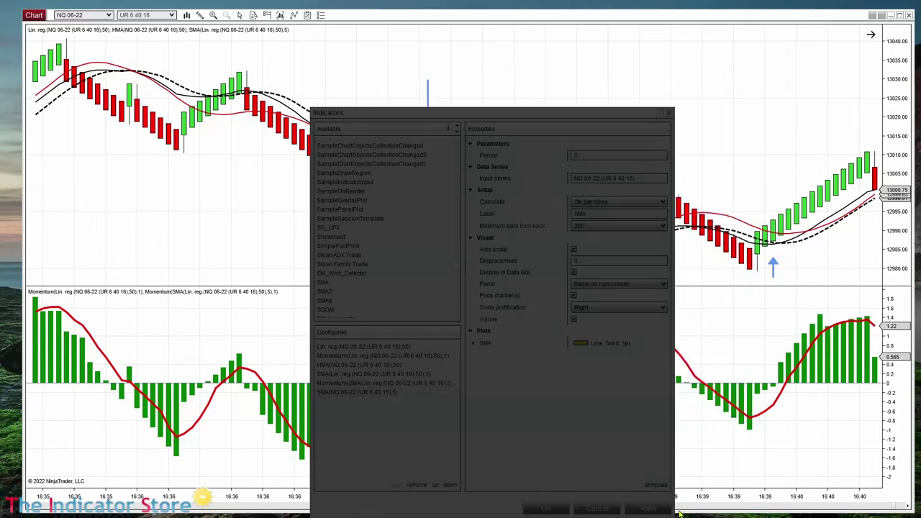
Change the plot of the HMA-based SMA to Red with the Dash style and apply it to the chart.
{"action": "left_click", "coordinate": [473, 344]}
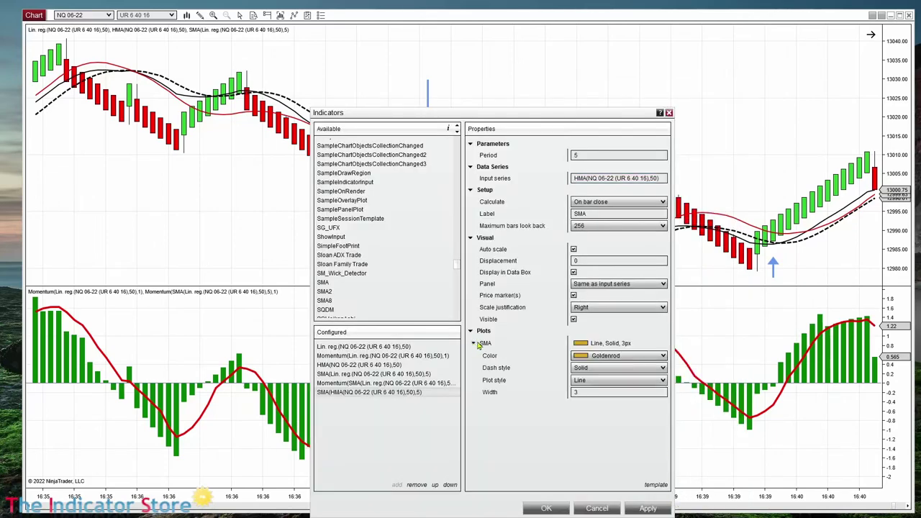
{"action": "left_click", "coordinate": [606, 356]}
{"action": "type", "text": "red"}
{"action": "left_click", "coordinate": [597, 368]}
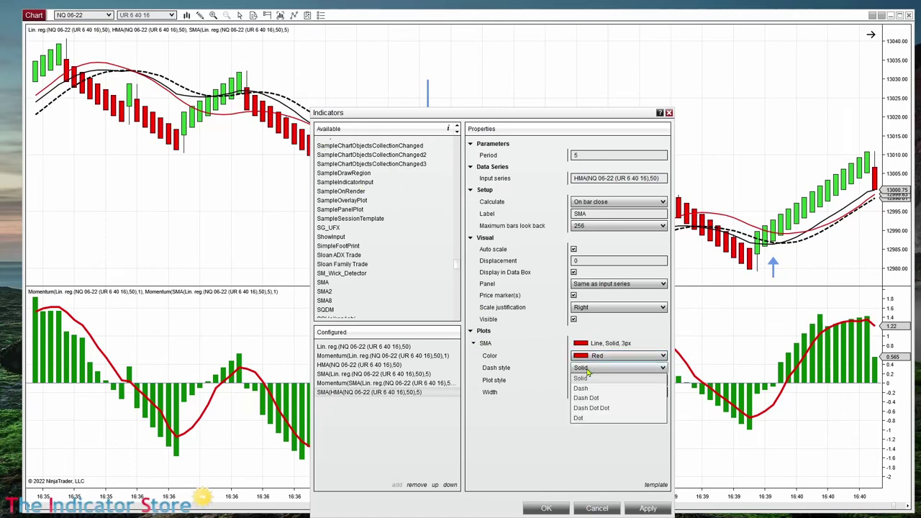
{"action": "left_click", "coordinate": [591, 390]}
{"action": "left_click", "coordinate": [546, 508]}
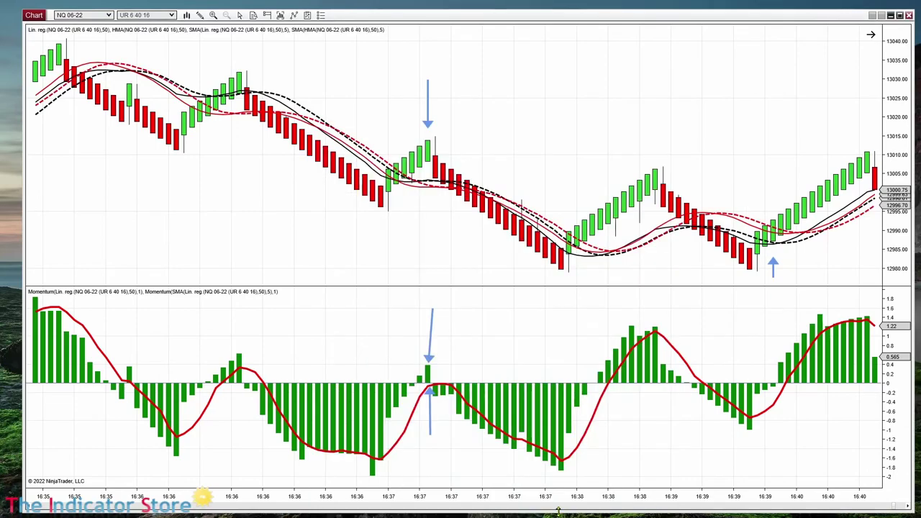
Enlarge the price panel and stretch its price scale to compare the turns of the HMA and its dashed SMA(5) near 16:39.
{"action": "scroll", "coordinate": [346, 242], "scroll_direction": "up", "scroll_amount": 3}
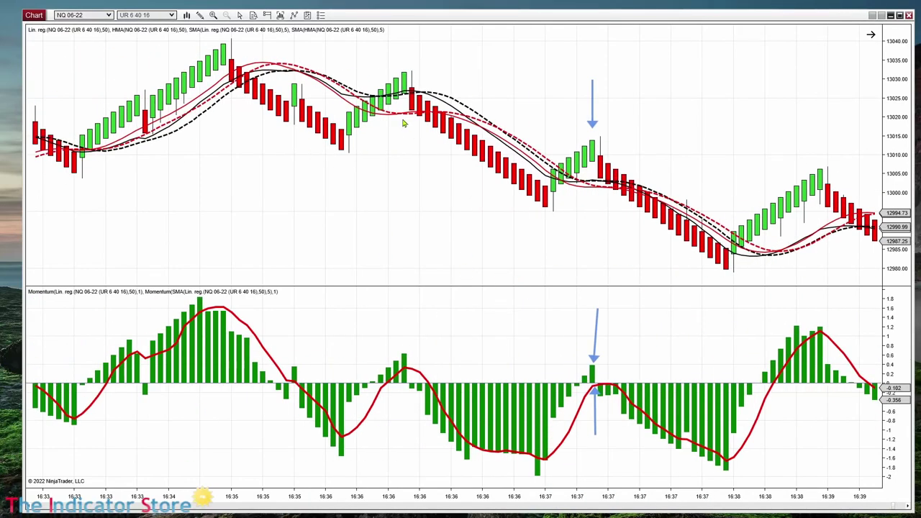
{"action": "left_click_drag", "start_coordinate": [829, 269], "coordinate": [789, 454]}
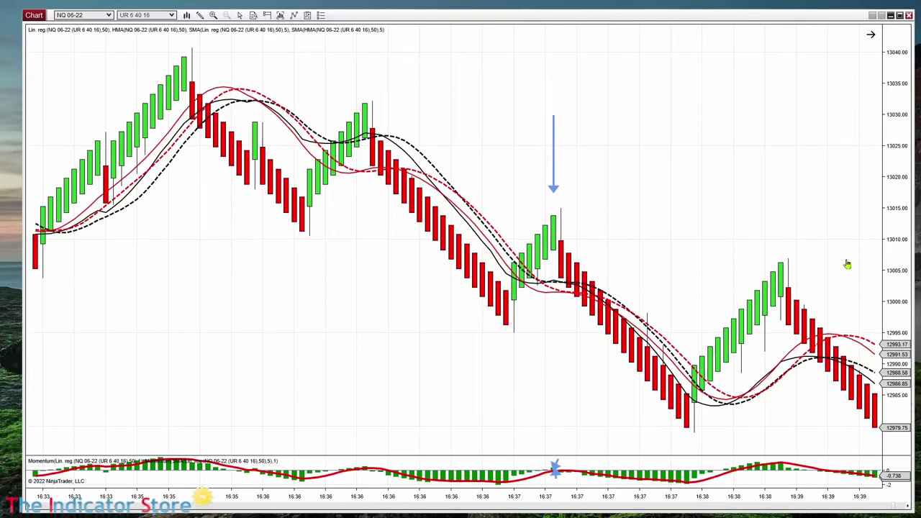
{"action": "left_click_drag", "start_coordinate": [895, 395], "coordinate": [888, 202]}
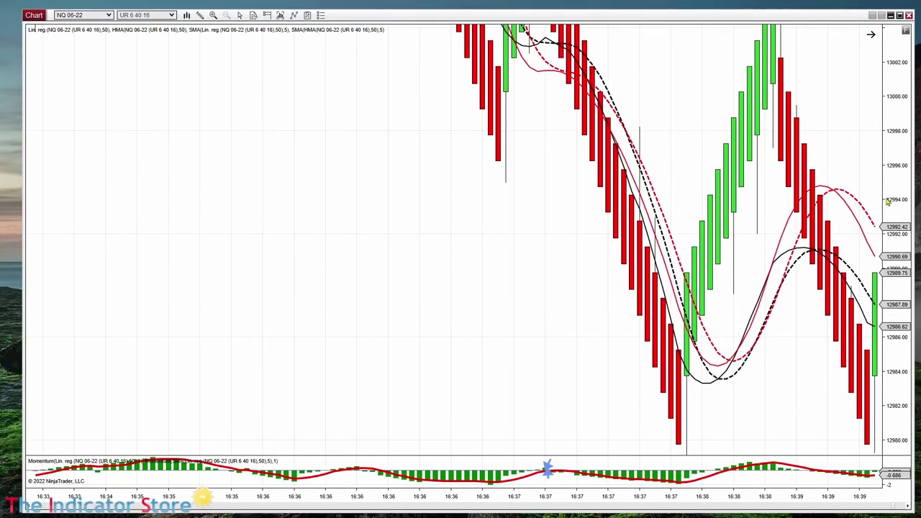
{"action": "left_click", "coordinate": [826, 190]}
{"action": "left_click_drag", "start_coordinate": [835, 192], "coordinate": [848, 196]}
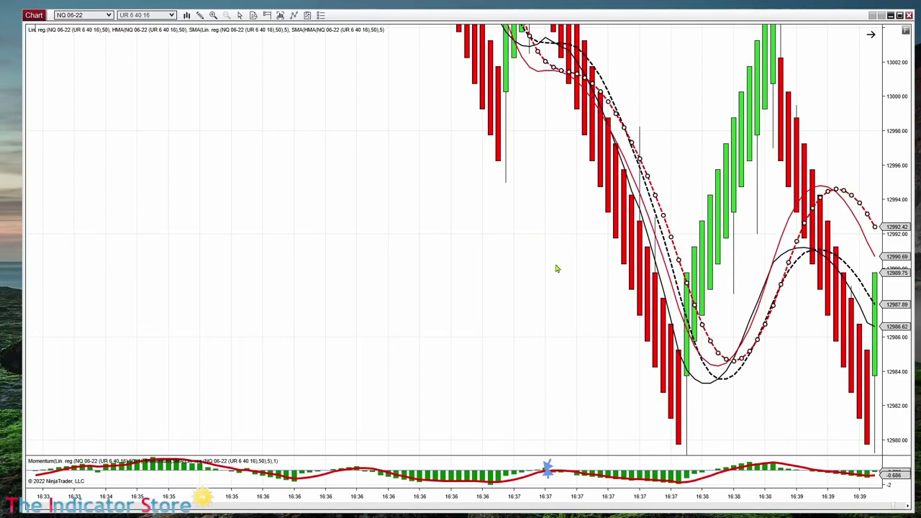
{"action": "left_click", "coordinate": [905, 30]}
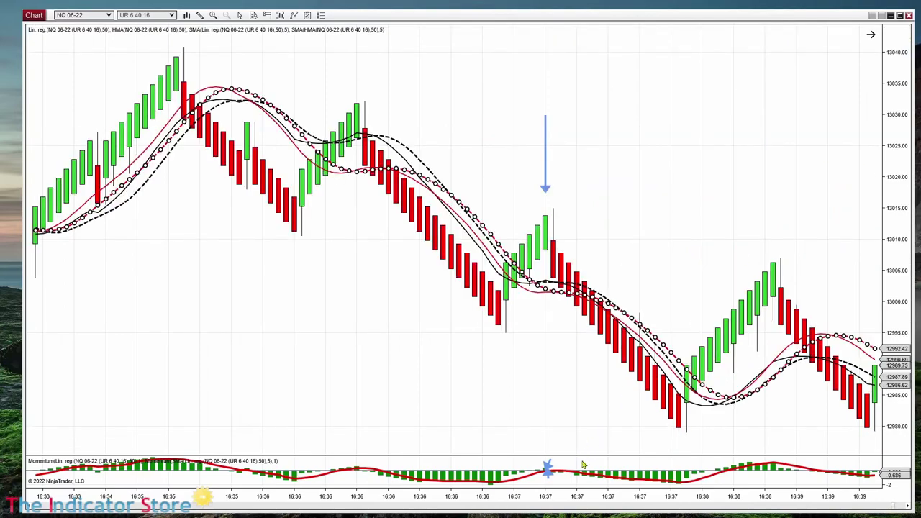
Magnify the price scale around the 16:37 pullback and compare the dashed red SMA(5) of the HMA with the other averages.
{"action": "left_click_drag", "start_coordinate": [582, 456], "coordinate": [545, 432]}
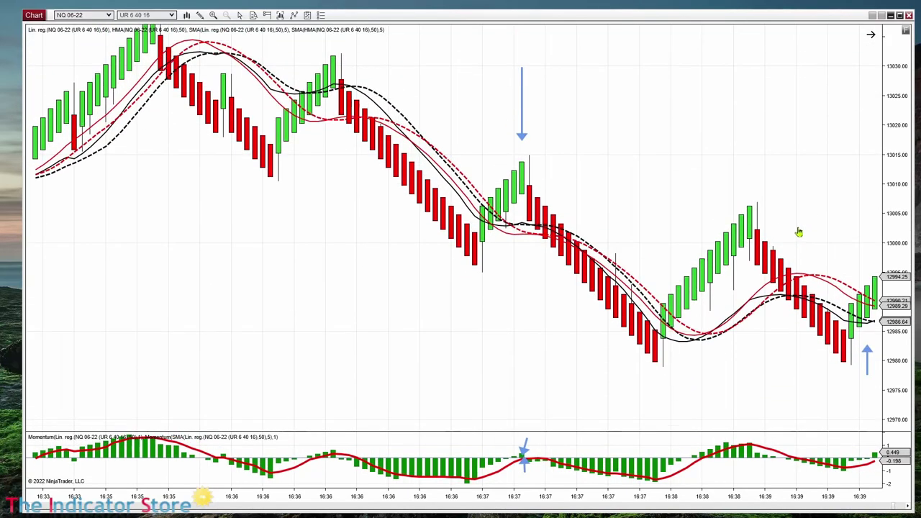
{"action": "left_click_drag", "start_coordinate": [894, 291], "coordinate": [891, 172]}
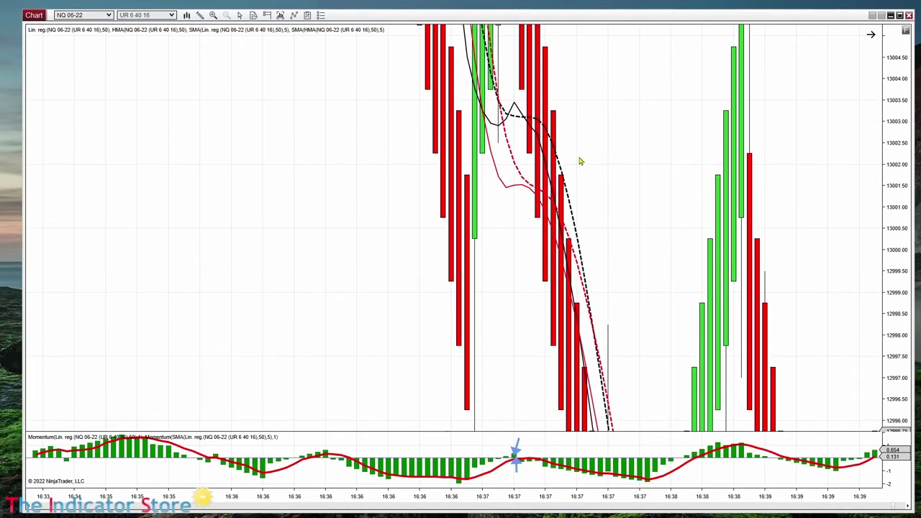
{"action": "left_click", "coordinate": [482, 151]}
{"action": "left_click", "coordinate": [498, 207]}
{"action": "left_click", "coordinate": [510, 151]}
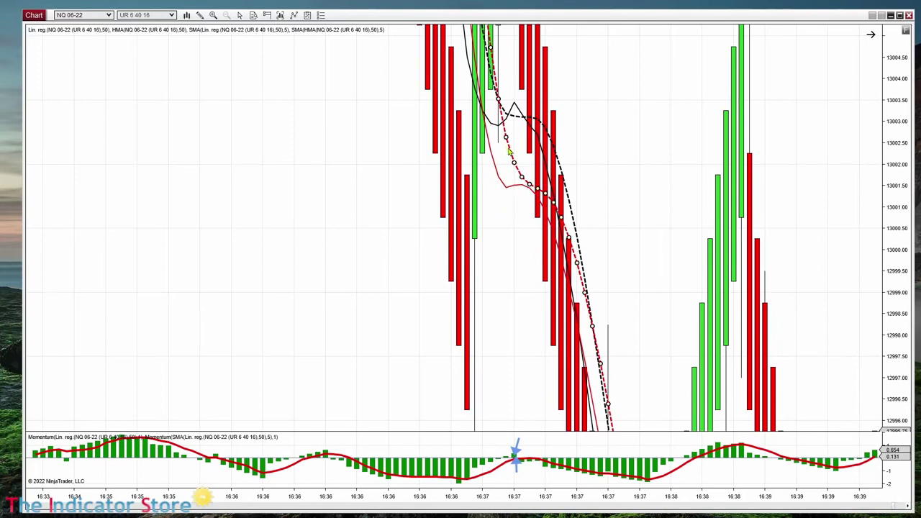
Restore automatic scaling on the price panel and enlarge the Momentum panel to compare the histogram with its smoothed red line.
{"action": "left_click", "coordinate": [510, 240]}
{"action": "left_click", "coordinate": [905, 31]}
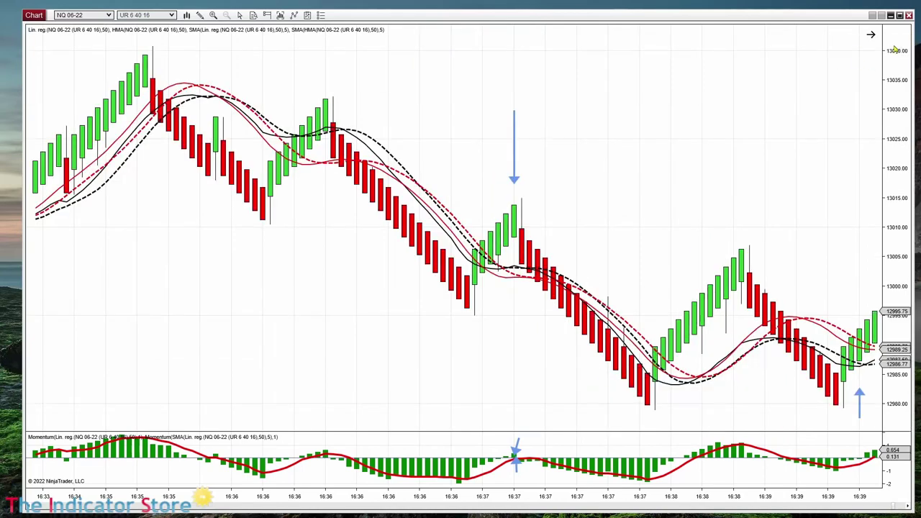
{"action": "left_click_drag", "start_coordinate": [524, 432], "coordinate": [524, 351]}
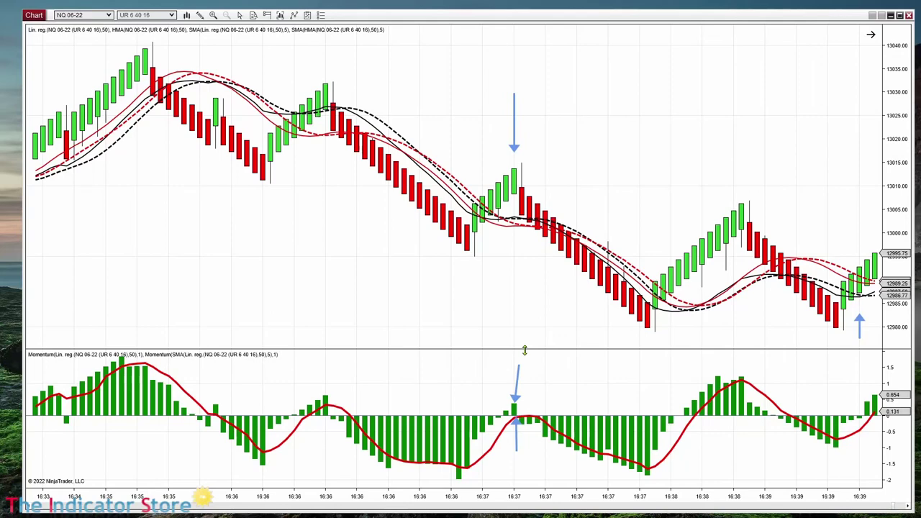
{"action": "left_click_drag", "start_coordinate": [525, 350], "coordinate": [527, 320]}
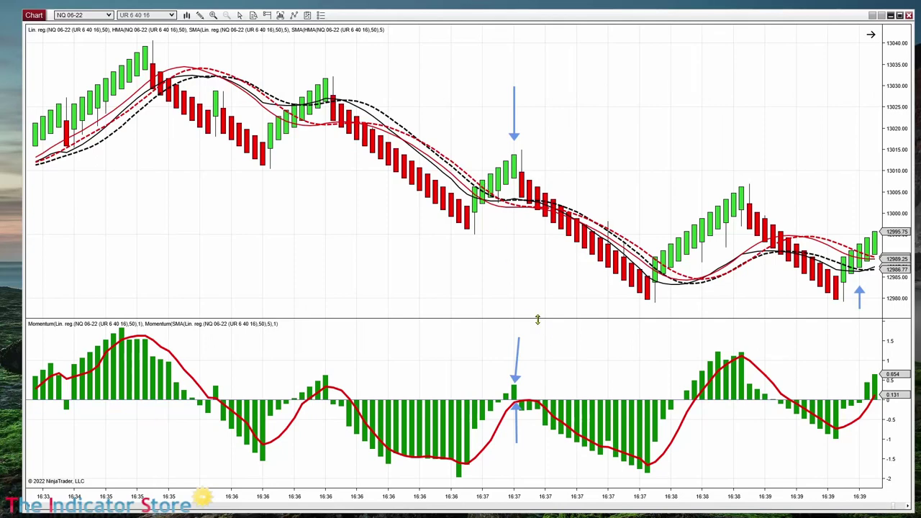
{"action": "left_click_drag", "start_coordinate": [540, 319], "coordinate": [540, 372]}
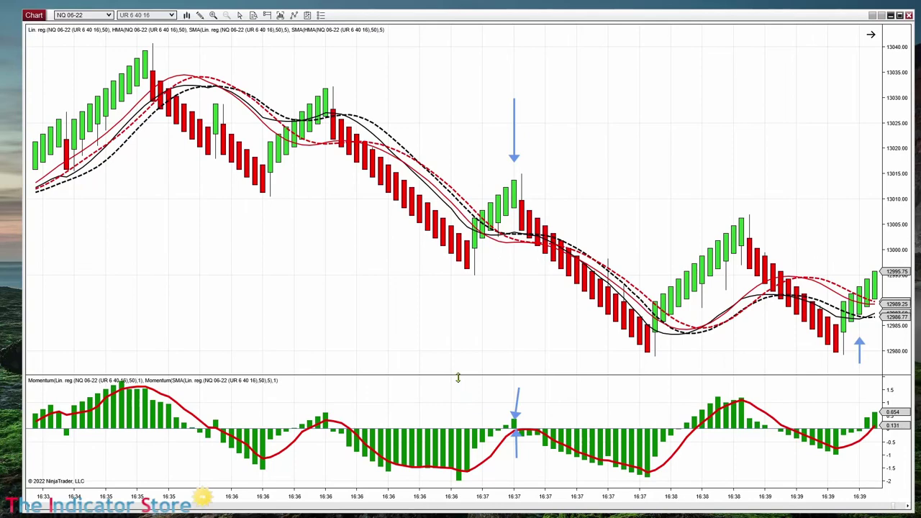
{"action": "left_click_drag", "start_coordinate": [457, 378], "coordinate": [467, 311]}
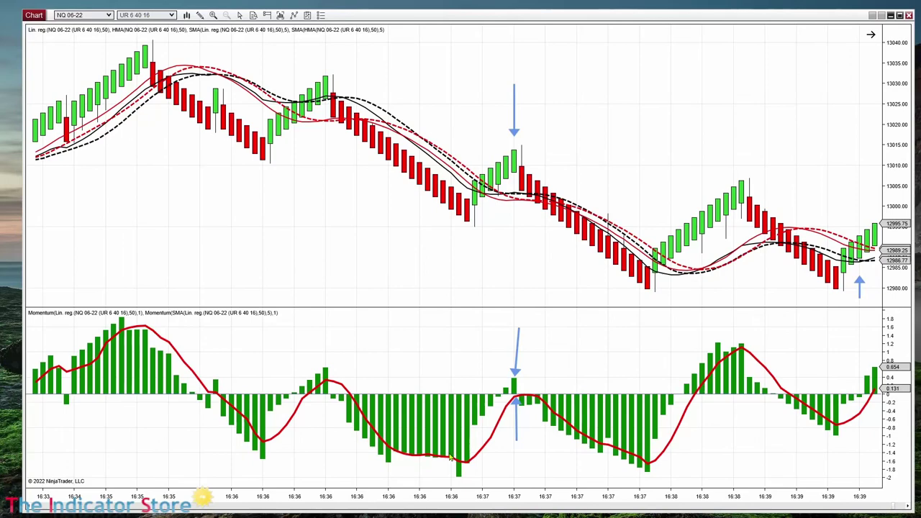
Highlight the HMA, the dashed SMA of the LinReg and the dashed SMA of the HMA in turn to compare their turns near 16:36.
{"action": "left_click", "coordinate": [299, 104]}
{"action": "left_click", "coordinate": [306, 123]}
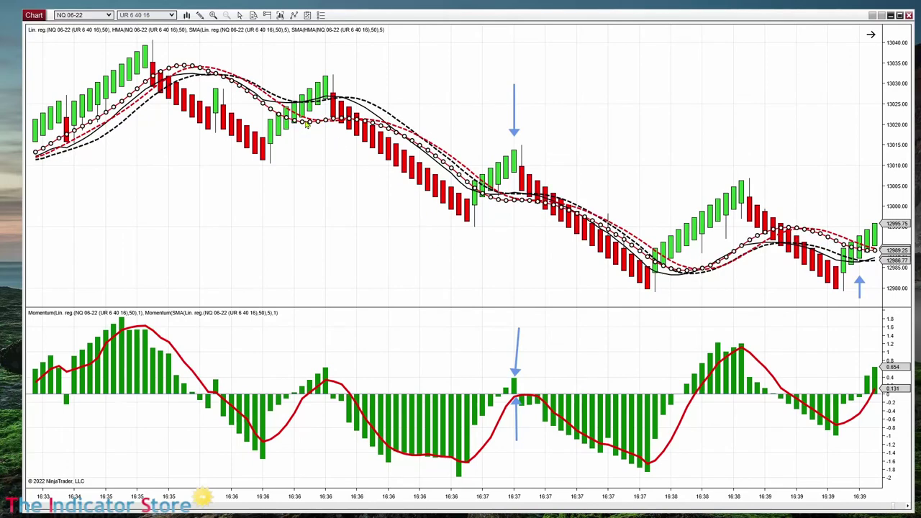
{"action": "left_click", "coordinate": [320, 189]}
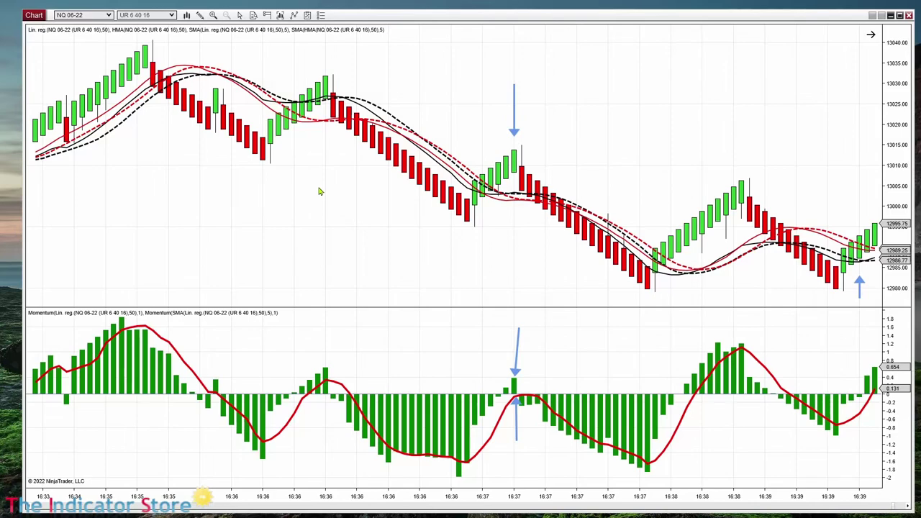
{"action": "left_click", "coordinate": [380, 109]}
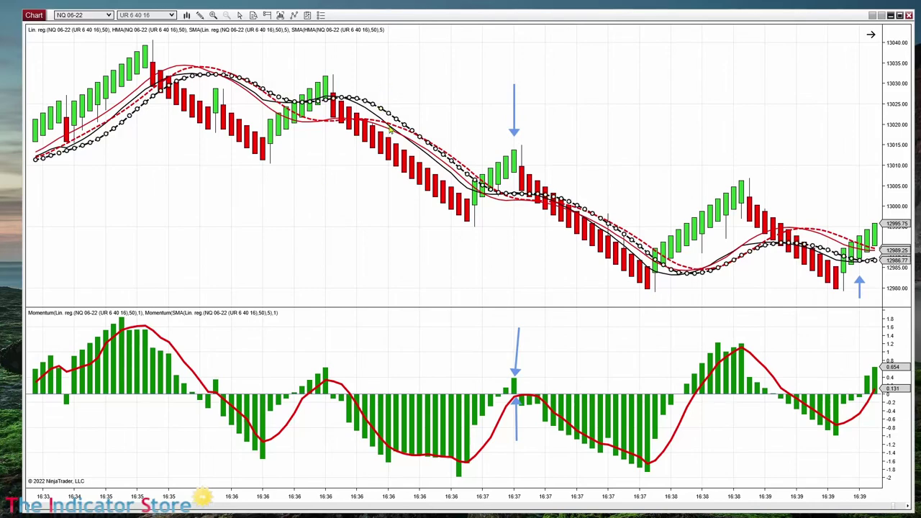
{"action": "left_click", "coordinate": [310, 122]}
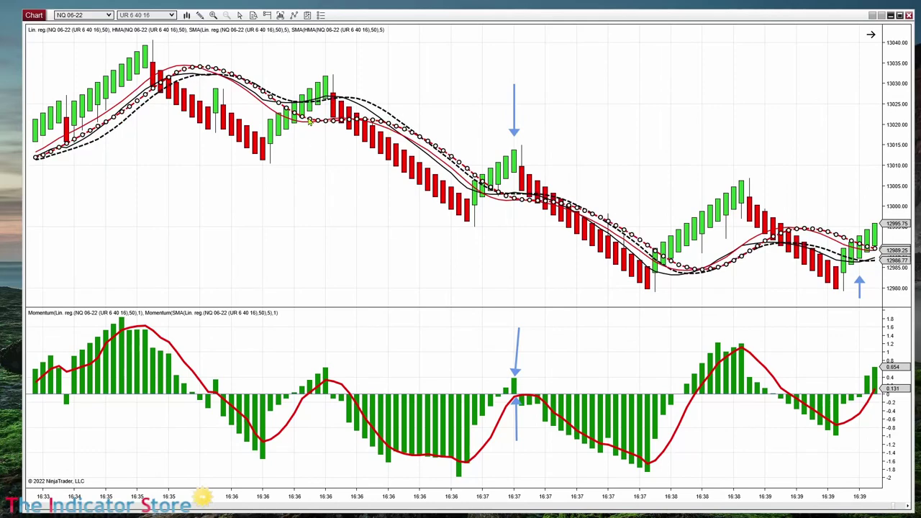
{"action": "left_click", "coordinate": [323, 265]}
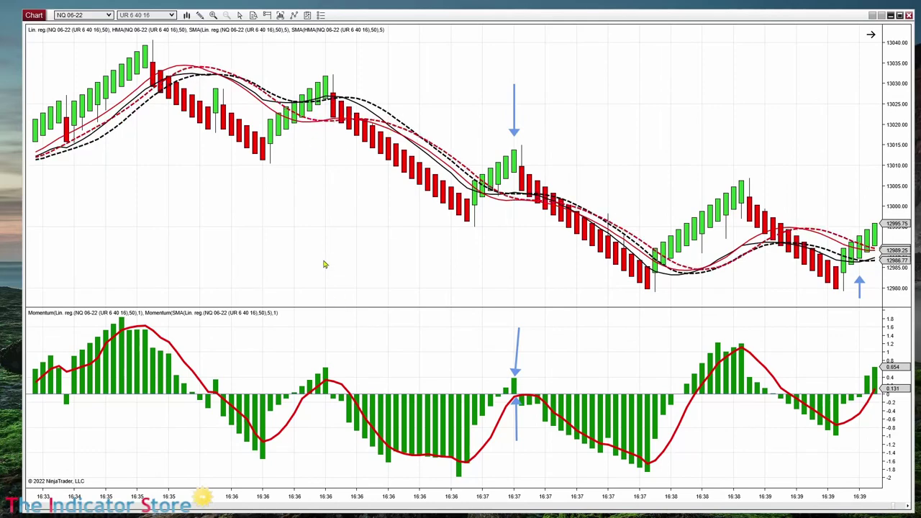
Shrink the Momentum panel, compress the time axis and bring the earlier session from about 16:01 to 16:11 into view.
{"action": "left_click_drag", "start_coordinate": [469, 309], "coordinate": [469, 371]}
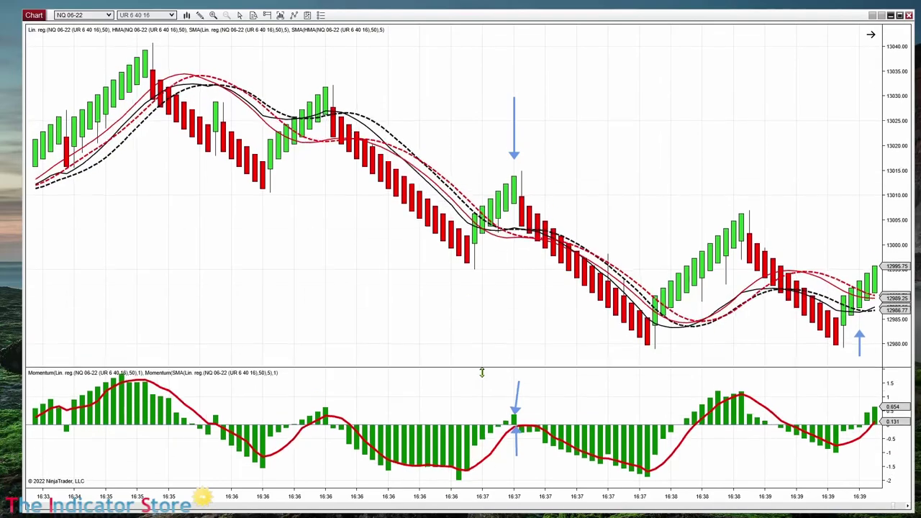
{"action": "left_click_drag", "start_coordinate": [508, 503], "coordinate": [403, 503]}
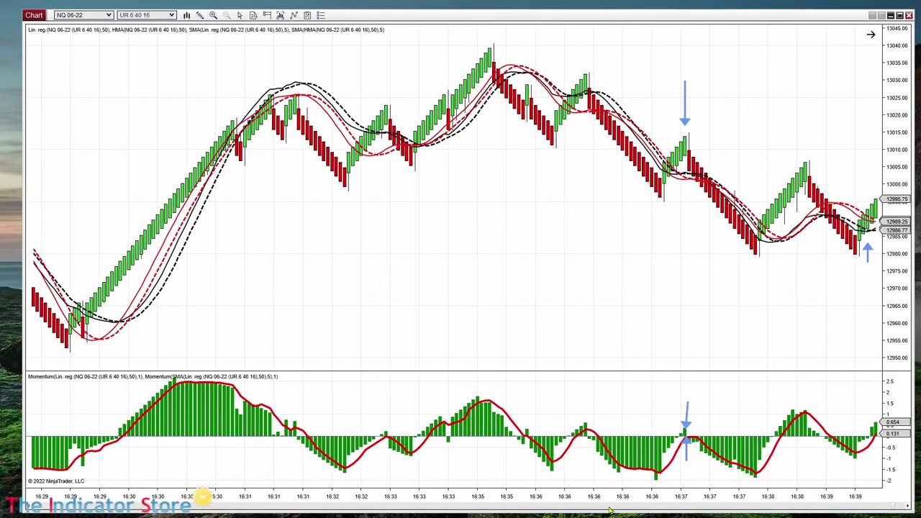
{"action": "left_click_drag", "start_coordinate": [380, 298], "coordinate": [703, 321]}
{"action": "left_click_drag", "start_coordinate": [292, 281], "coordinate": [665, 351]}
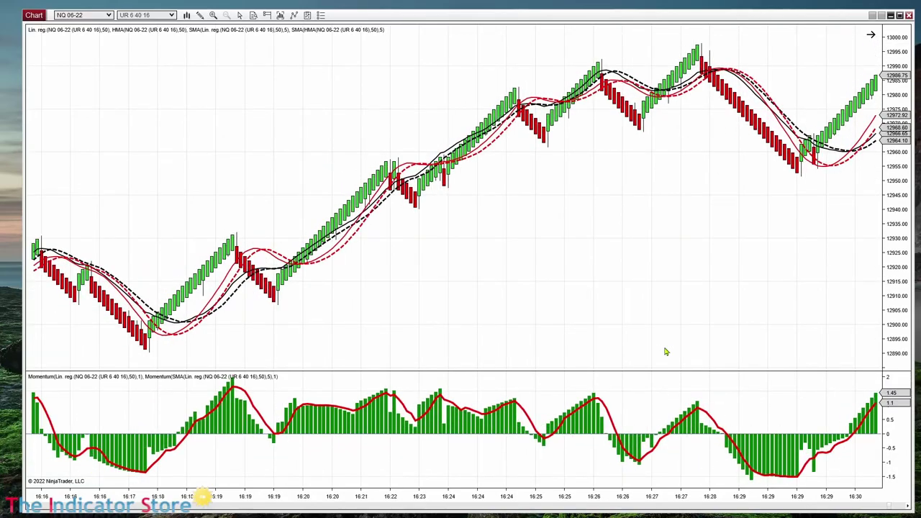
{"action": "left_click_drag", "start_coordinate": [287, 328], "coordinate": [672, 344]}
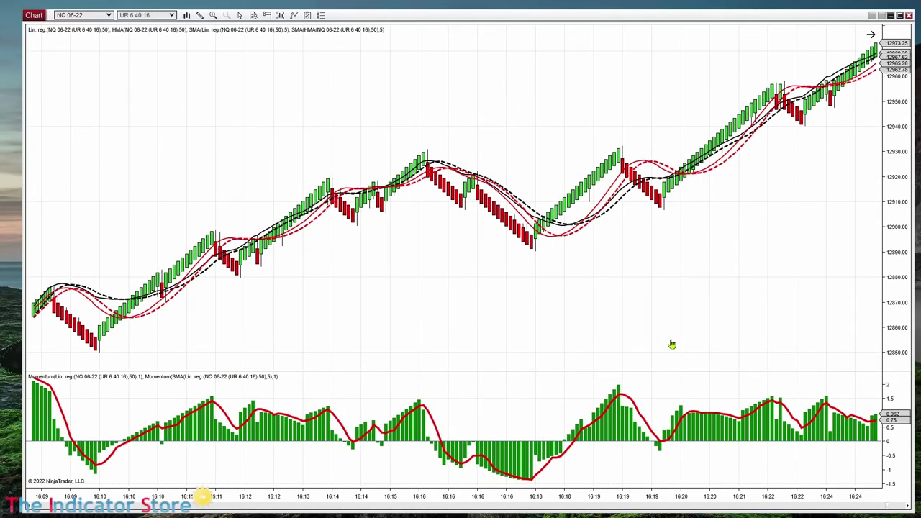
{"action": "left_click_drag", "start_coordinate": [319, 315], "coordinate": [697, 333]}
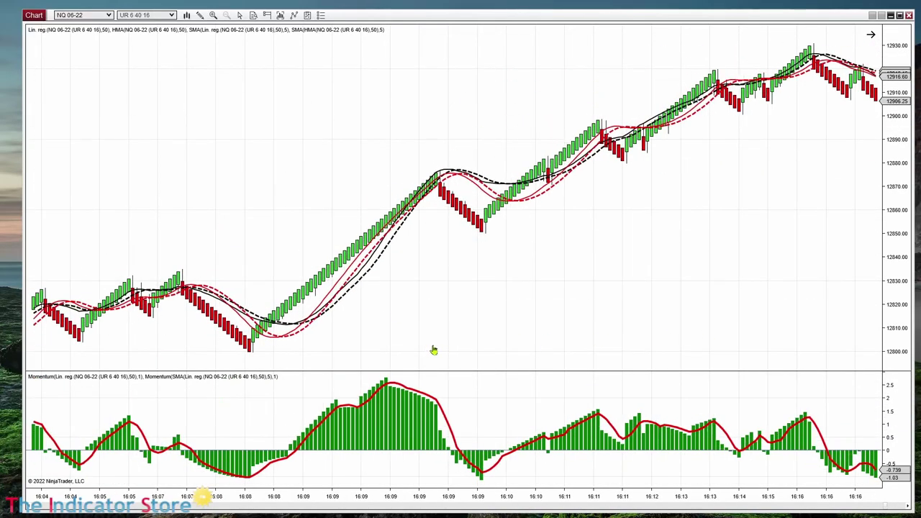
{"action": "left_click_drag", "start_coordinate": [434, 350], "coordinate": [705, 339]}
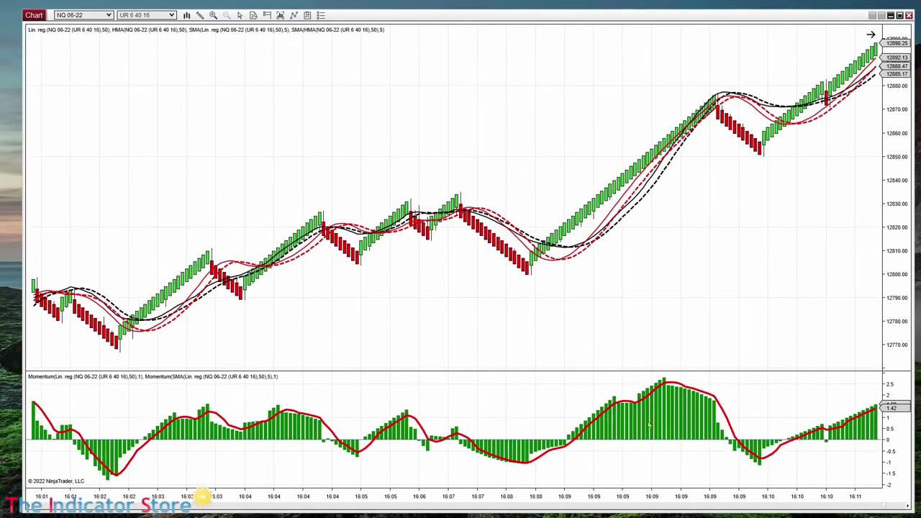
Draw arrows in the Momentum panel pointing at the rise near 16:09 and at the upturn near 16:02.
{"action": "left_click", "coordinate": [516, 414]}
{"action": "key", "text": "Escape"}
{"action": "left_click", "coordinate": [508, 406]}
{"action": "left_click", "coordinate": [594, 412]}
{"action": "left_click", "coordinate": [178, 469]}
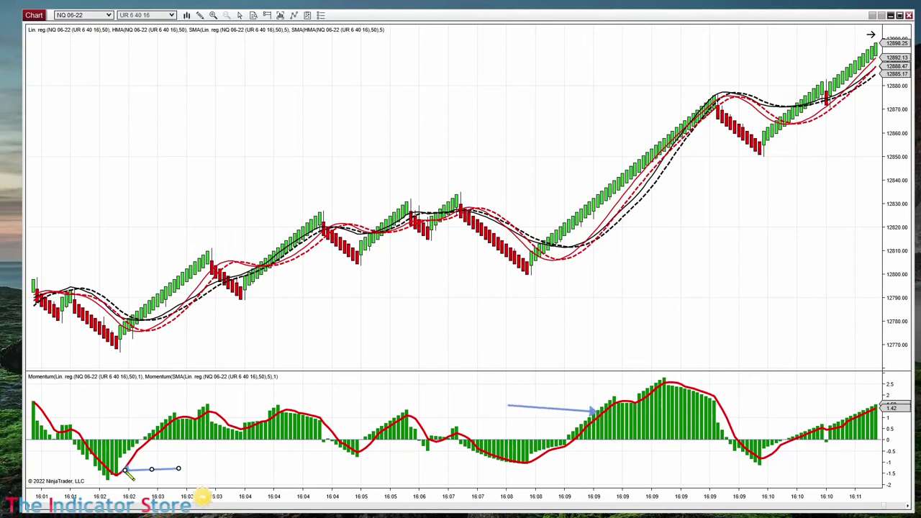
{"action": "left_click", "coordinate": [126, 471]}
Mark the four pullbacks between 16:20 and 16:23 with upward arrows and draw a horizontal Momentum line at about 0.8.
{"action": "scroll", "coordinate": [493, 312], "scroll_direction": "down", "scroll_amount": 10}
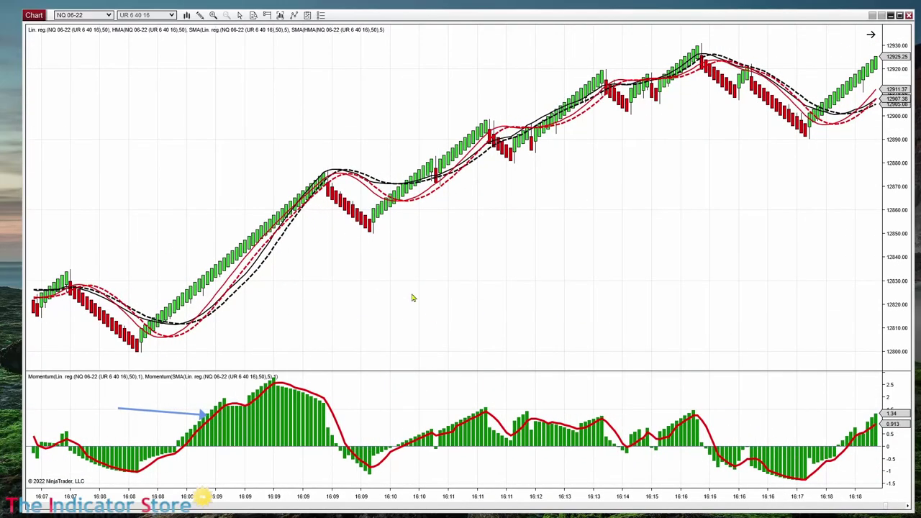
{"action": "left_click_drag", "start_coordinate": [742, 295], "coordinate": [480, 330]}
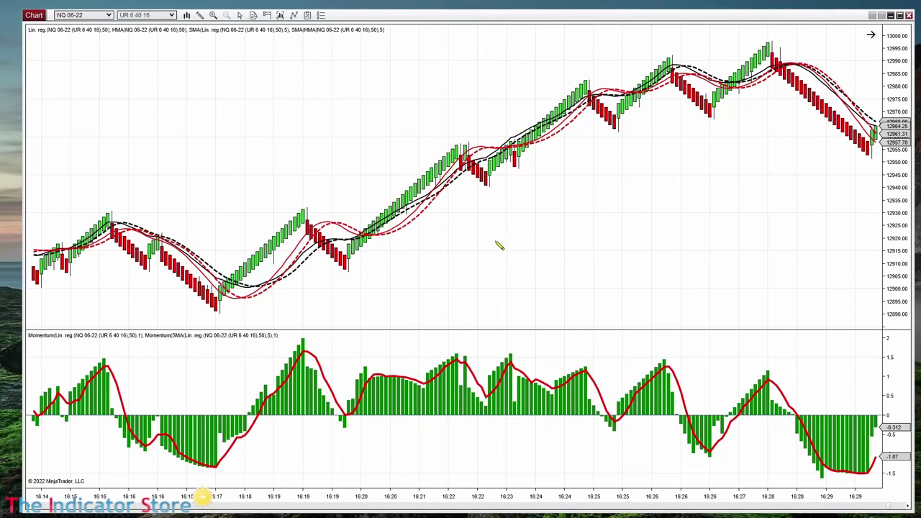
{"action": "mouse_move", "coordinate": [494, 231]}
{"action": "left_mouse_down"}
{"action": "mouse_move", "coordinate": [489, 187]}
{"action": "mouse_move", "coordinate": [525, 184]}
{"action": "mouse_move", "coordinate": [523, 163]}
{"action": "left_mouse_up"}
{"action": "left_click_drag", "start_coordinate": [456, 233], "coordinate": [464, 167]}
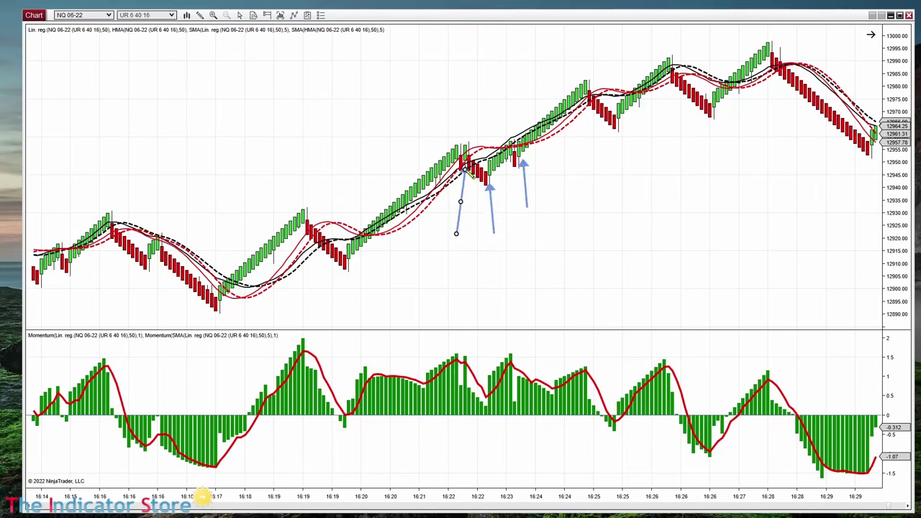
{"action": "left_click_drag", "start_coordinate": [373, 293], "coordinate": [352, 264]}
{"action": "left_click_drag", "start_coordinate": [473, 328], "coordinate": [475, 296]}
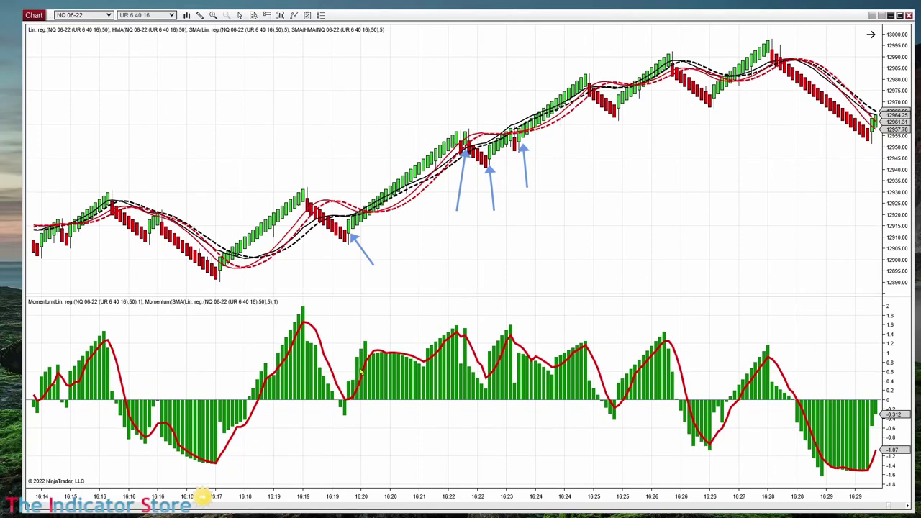
{"action": "left_click_drag", "start_coordinate": [220, 363], "coordinate": [725, 365]}
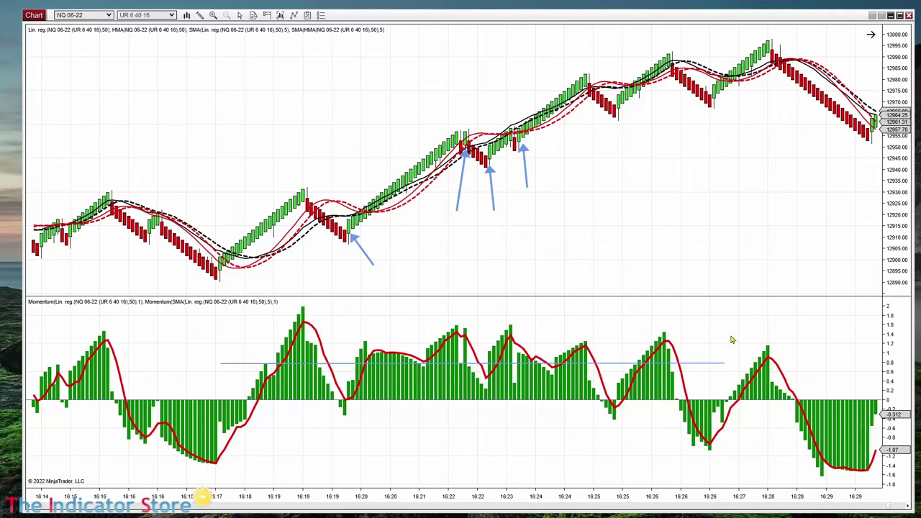
Draw horizontal Momentum lines at about -1.2 and 1 around the 16:33 swing, and enlarge the price panel showing 16:30 to 16:40.
{"action": "left_click_drag", "start_coordinate": [758, 228], "coordinate": [392, 225]}
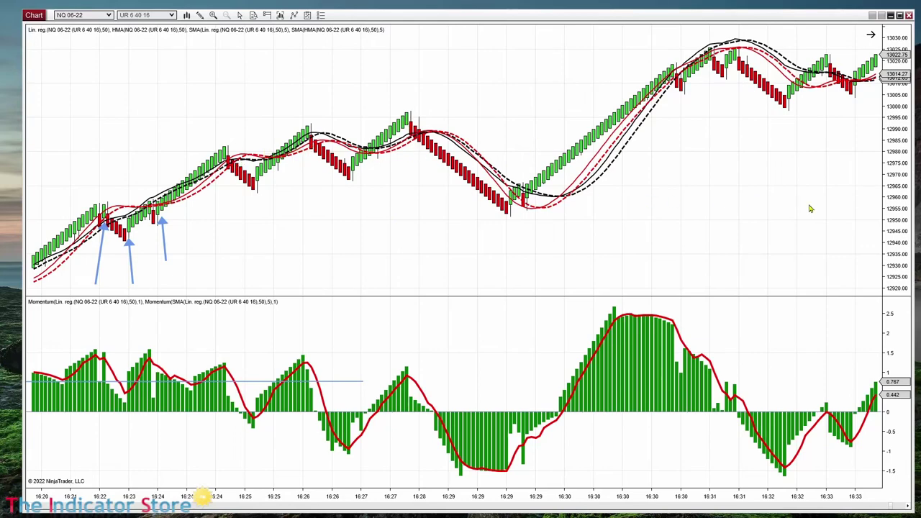
{"action": "left_click_drag", "start_coordinate": [810, 209], "coordinate": [502, 156]}
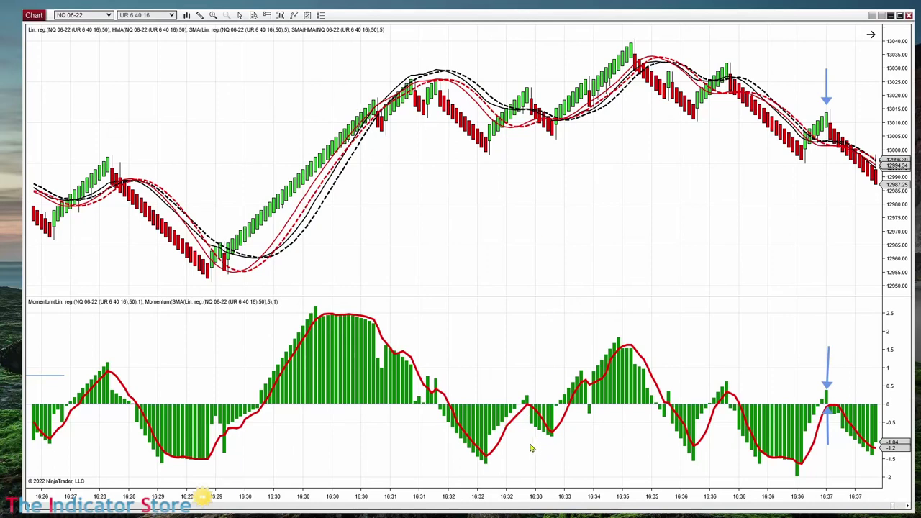
{"action": "left_click_drag", "start_coordinate": [508, 448], "coordinate": [614, 449]}
{"action": "mouse_move", "coordinate": [484, 365]}
{"action": "left_mouse_down"}
{"action": "mouse_move", "coordinate": [581, 366]}
{"action": "mouse_move", "coordinate": [569, 366]}
{"action": "left_mouse_up"}
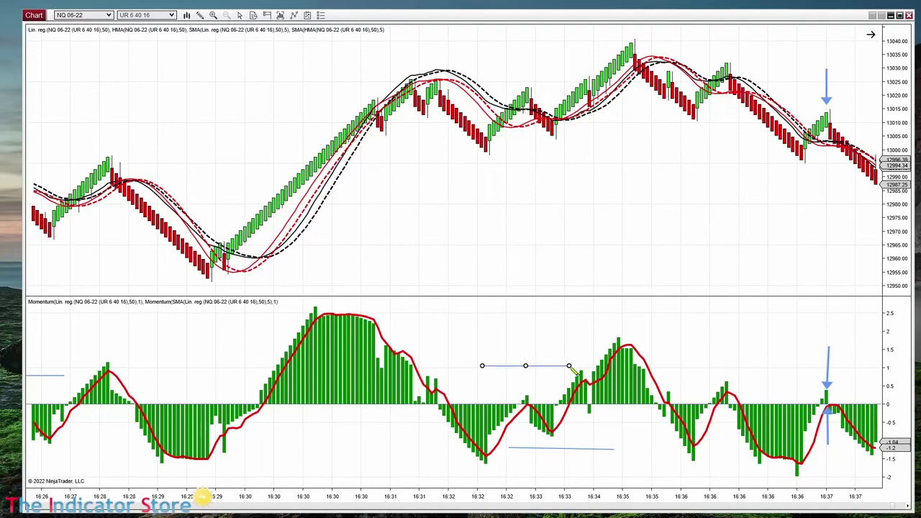
{"action": "left_click_drag", "start_coordinate": [727, 479], "coordinate": [477, 461]}
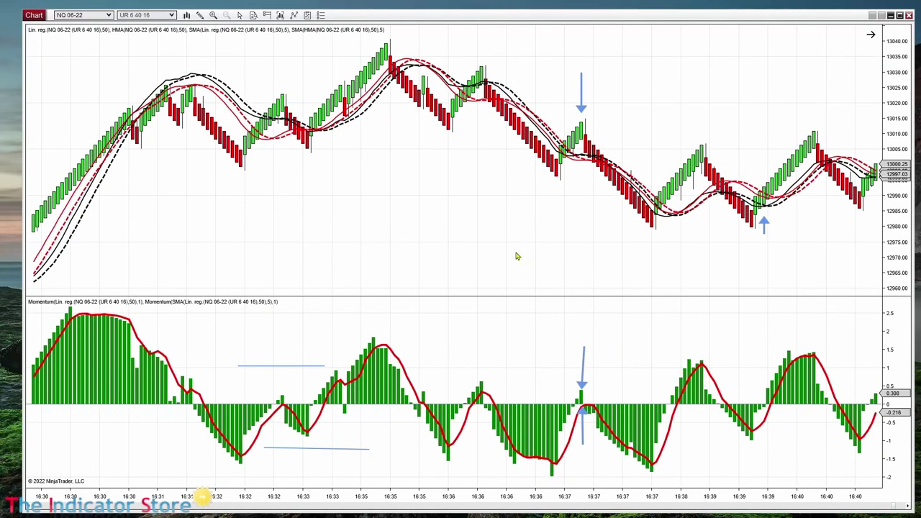
{"action": "left_click_drag", "start_coordinate": [526, 297], "coordinate": [537, 383]}
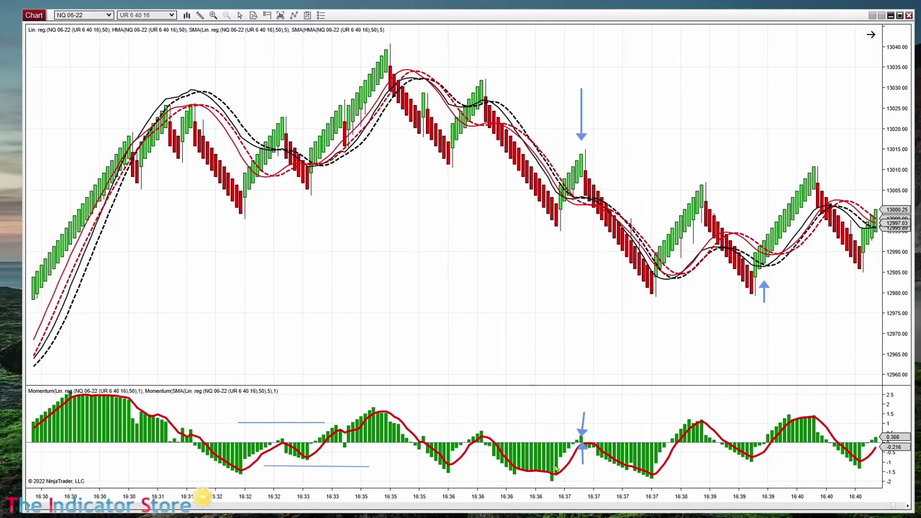